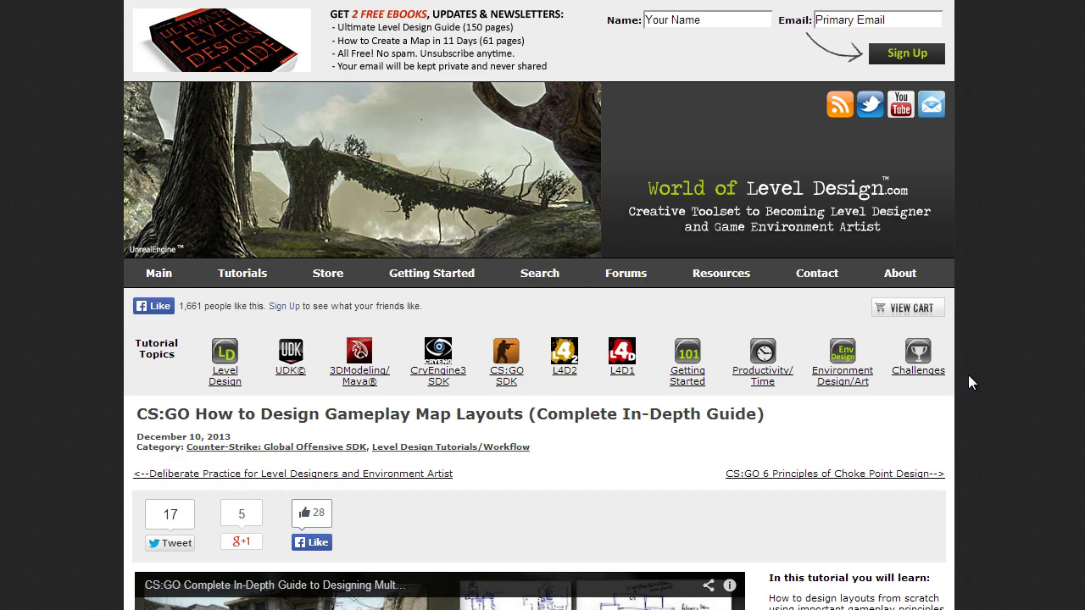
Look over the CS:GO gameplay map layout guide page and the 6 Principles of Choke Point Level Design page
scroll(857, 402, down, 1)
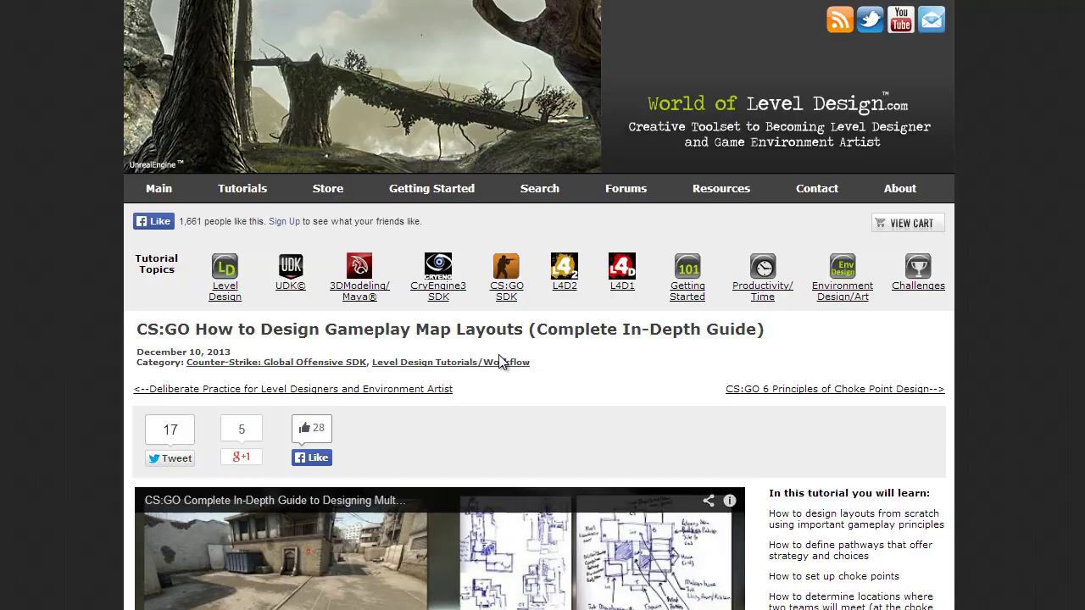
scroll(513, 361, down, 1)
scroll(530, 357, down, 2)
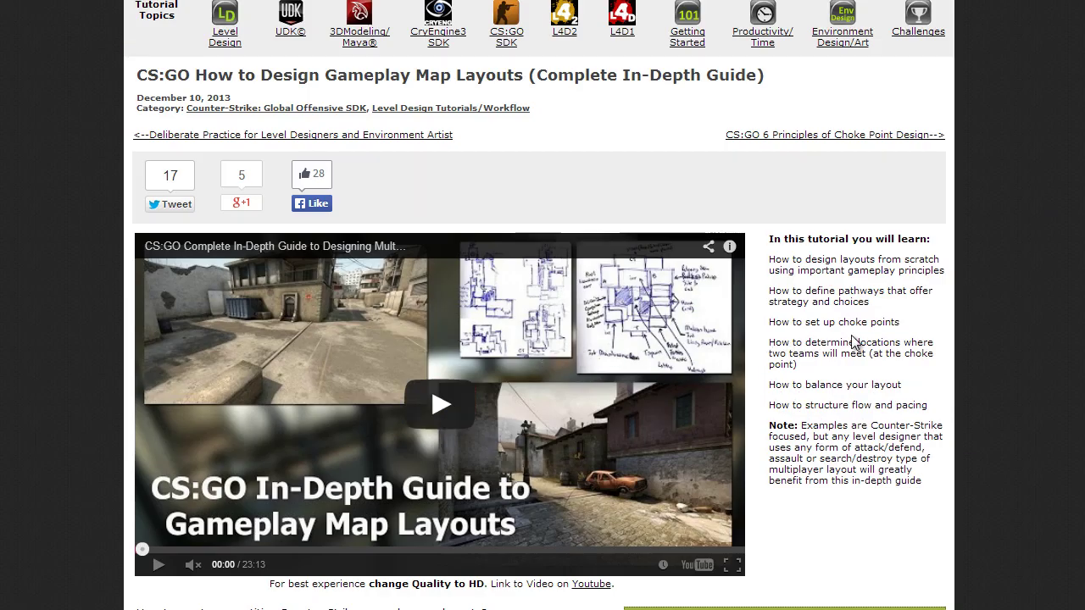
scroll(593, 203, up, 3)
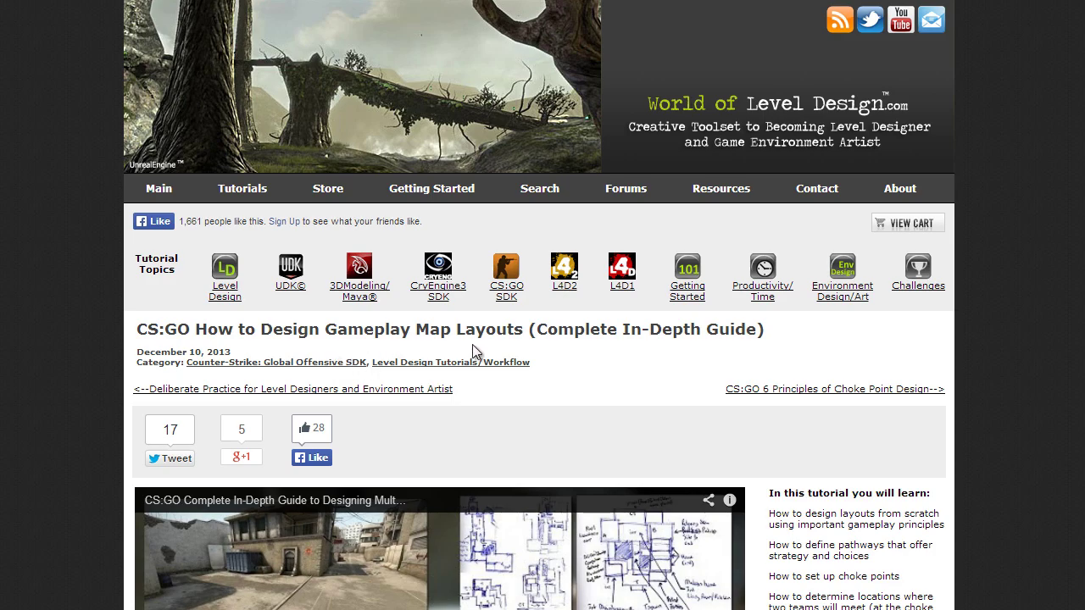
scroll(488, 445, down, 2)
scroll(488, 445, up, 2)
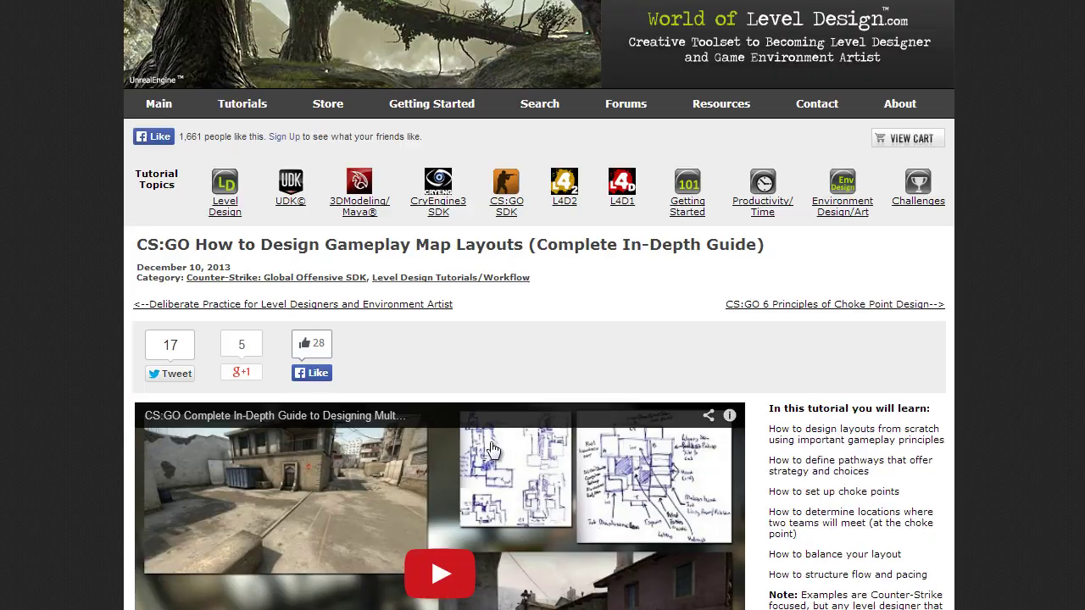
key(ctrl+Tab)
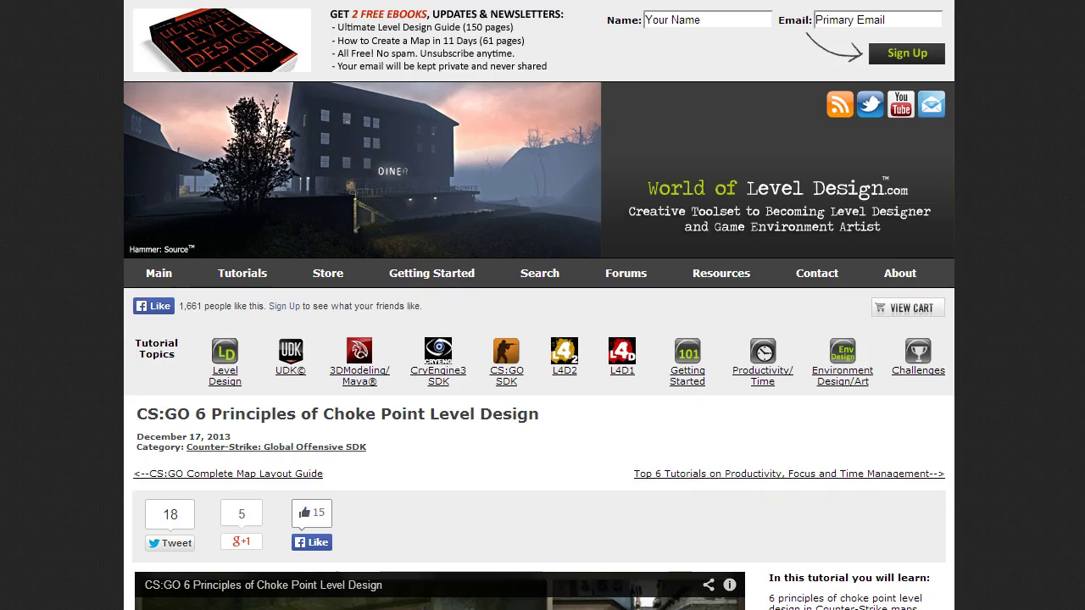
scroll(693, 534, down, 1)
scroll(693, 535, down, 3)
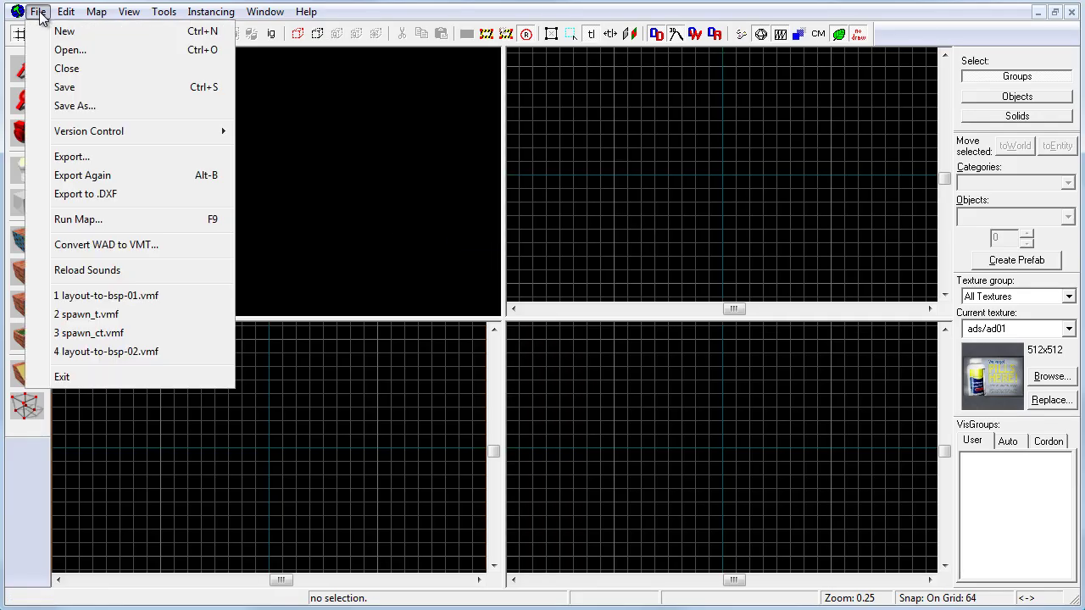
In Hammer, save the new map as layout-to-bsp-01.vmf in the WoLD Tuts folder
click(95, 105)
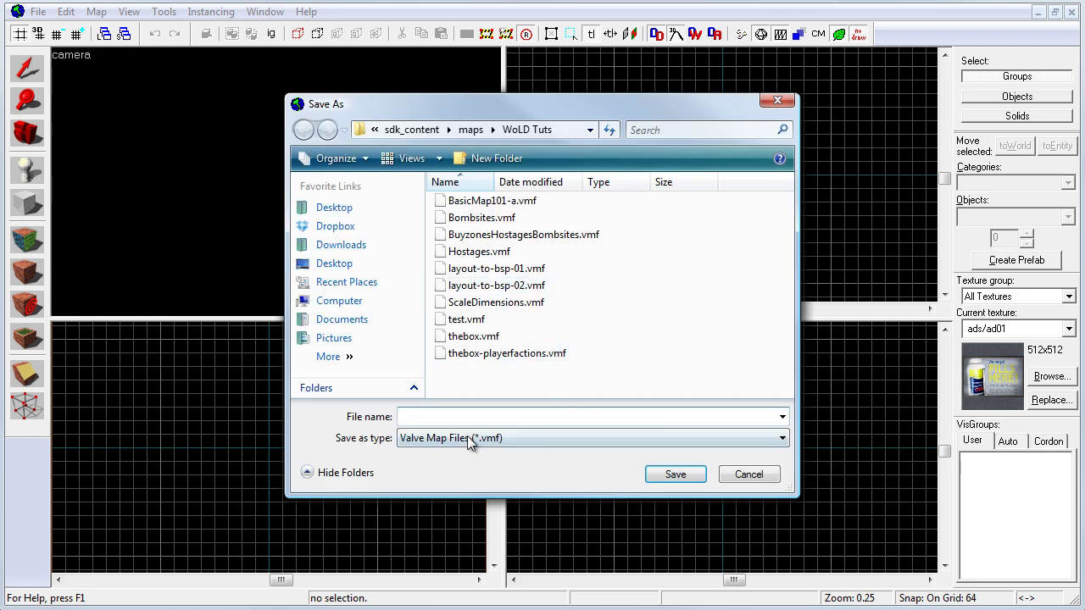
text(layout-to-bsp-01.vmf)
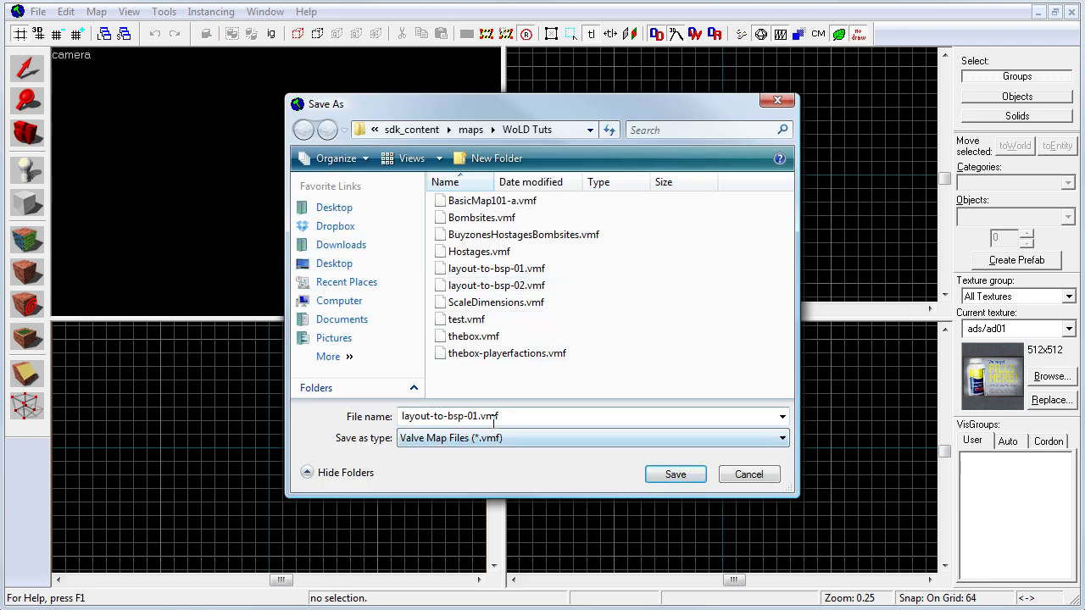
click(675, 475)
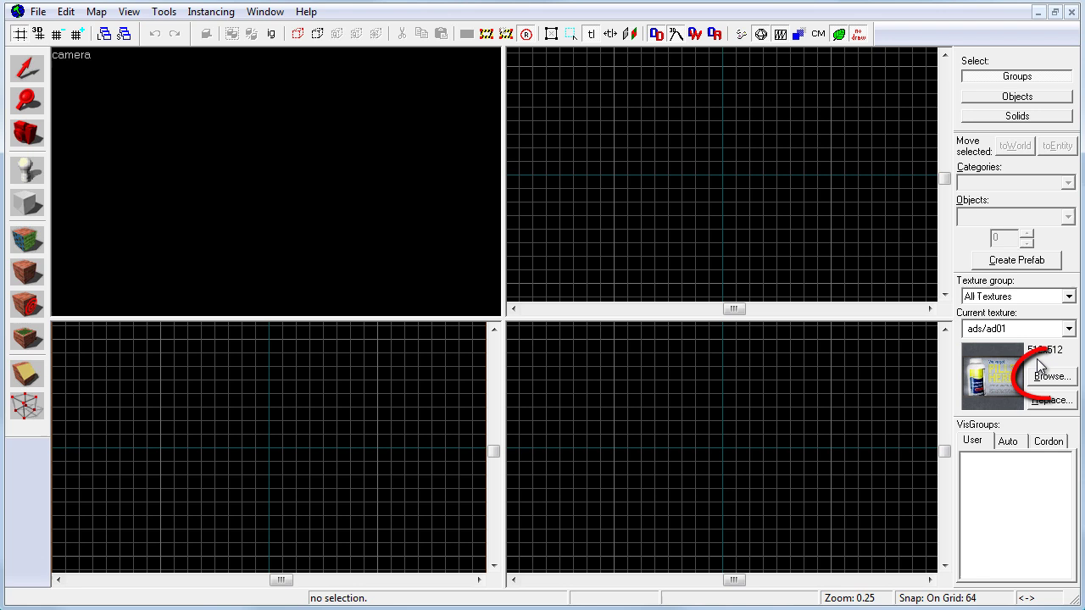
Filter the textures by "dev" and make dev/dev_measuregeneric01b the current texture
click(1051, 376)
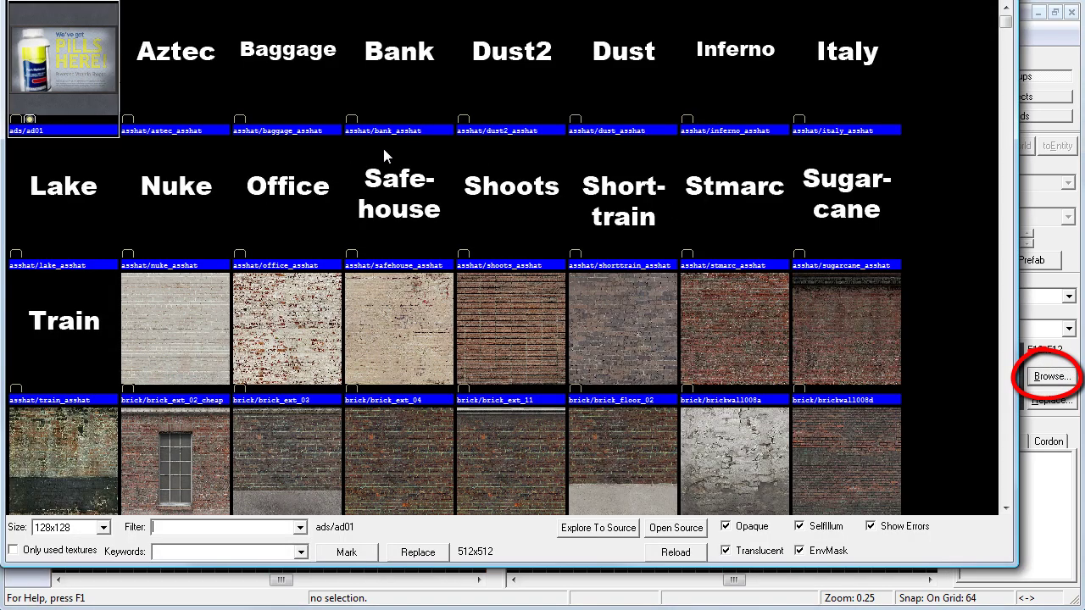
text(dev)
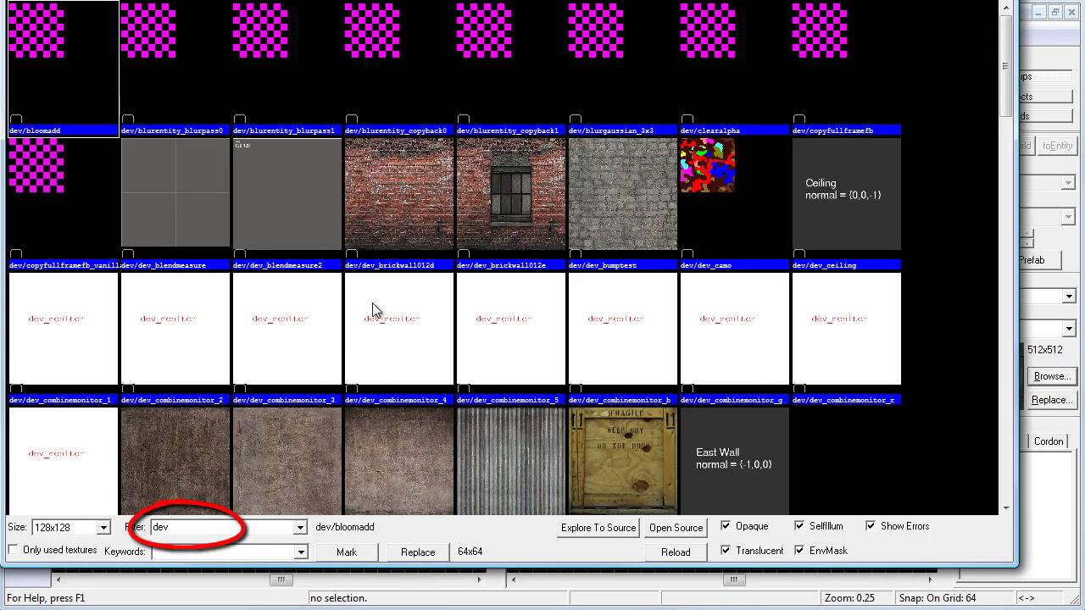
click(287, 204)
scroll(308, 232, down, 10)
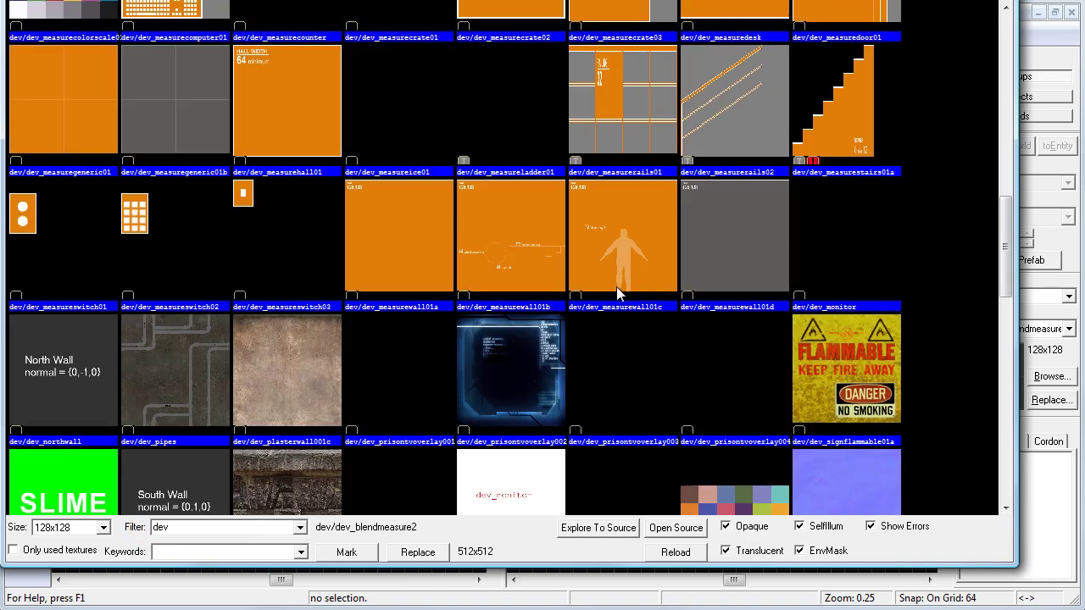
scroll(616, 291, up, 3)
click(193, 253)
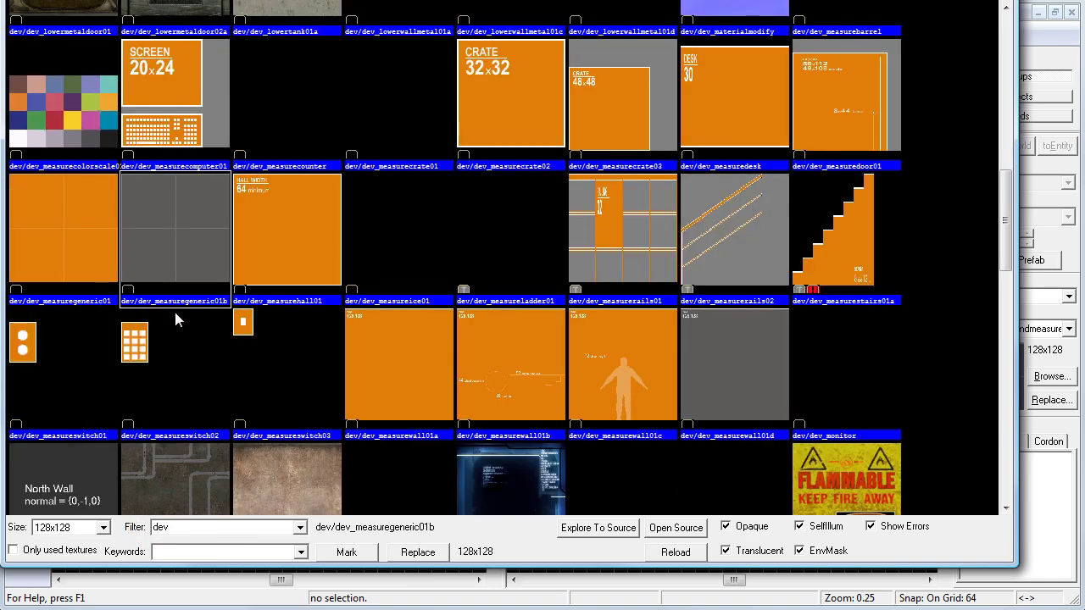
double_click(187, 230)
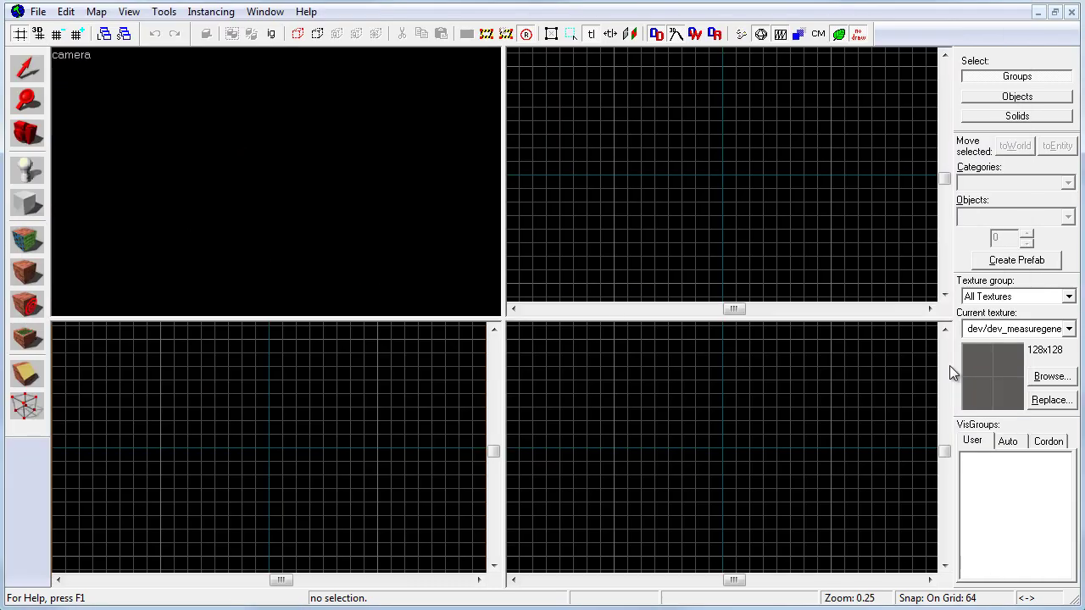
Create a floor block 256 by 256 units and 32 units high at the origin, using a grid size of 32
click(33, 214)
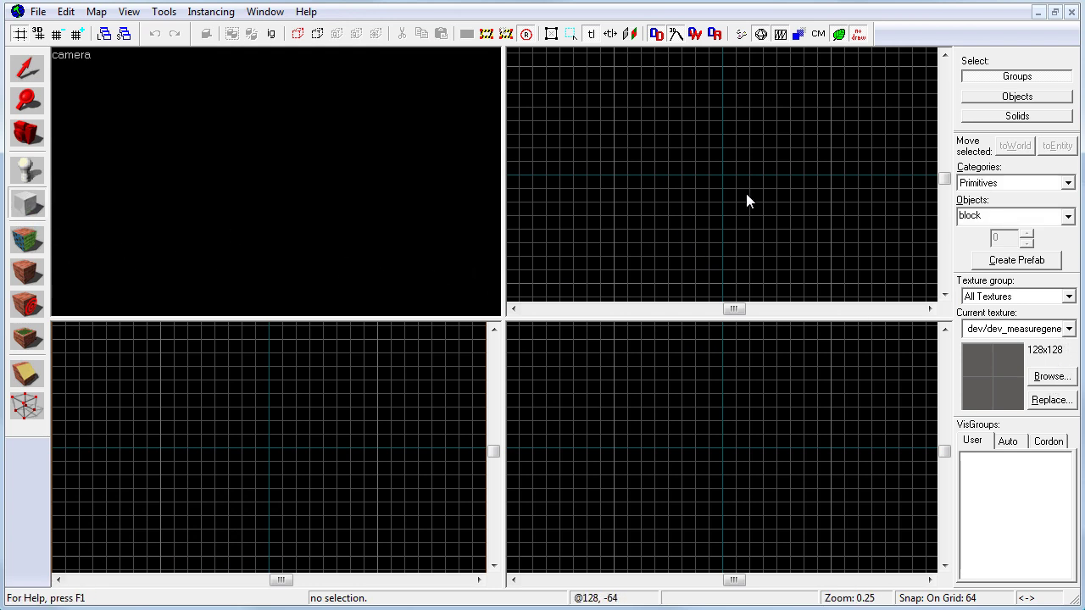
key(bracketleft)
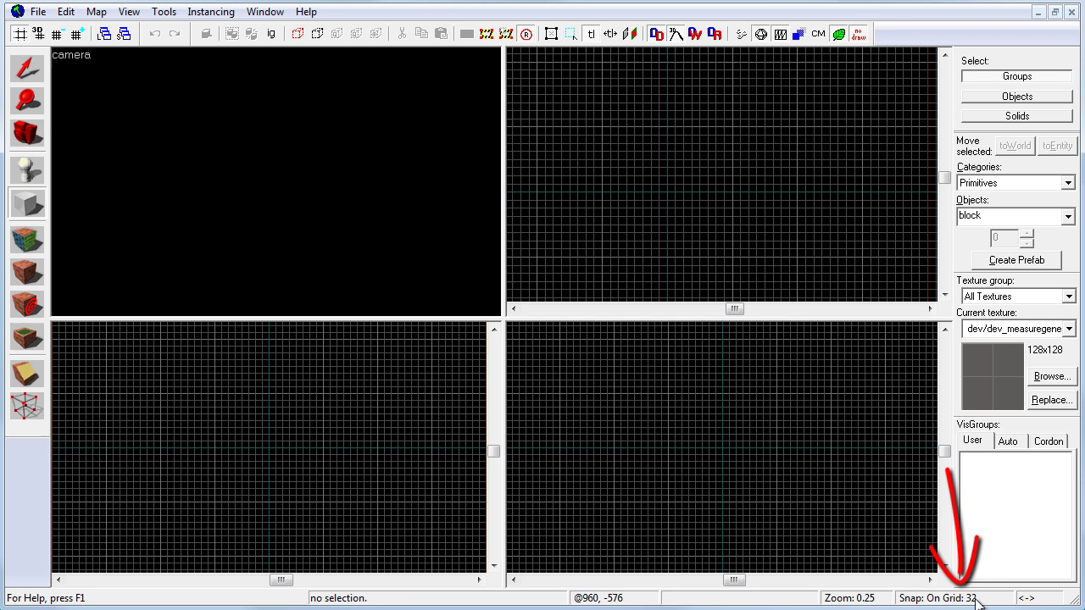
scroll(749, 213, up, 2)
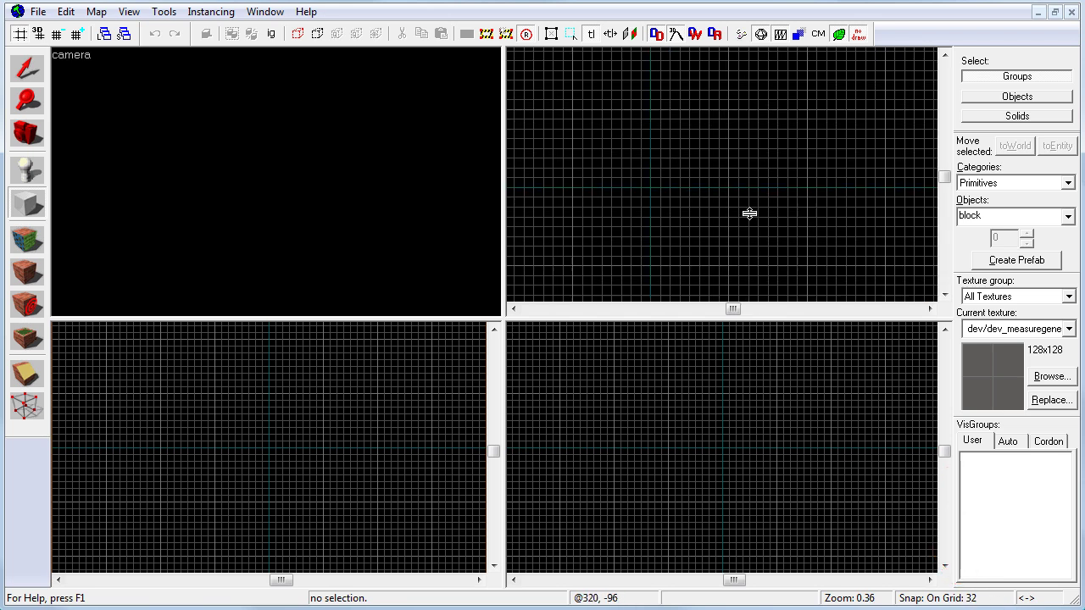
drag(653, 191, 731, 268)
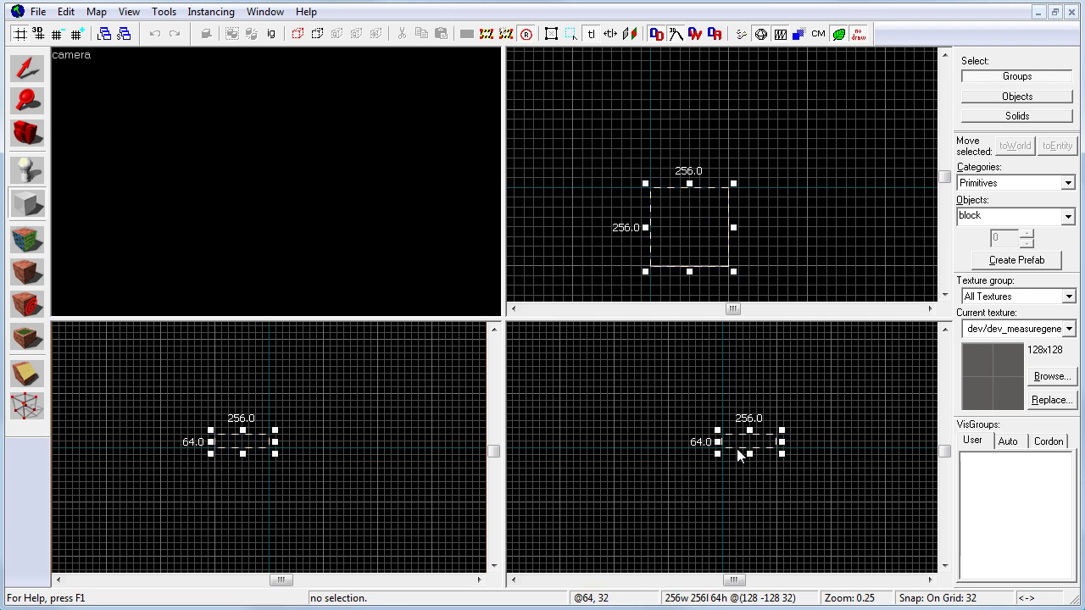
scroll(737, 448, up, 3)
mouse_move(763, 411)
mouse_down()
mouse_move(763, 443)
mouse_move(766, 428)
mouse_up()
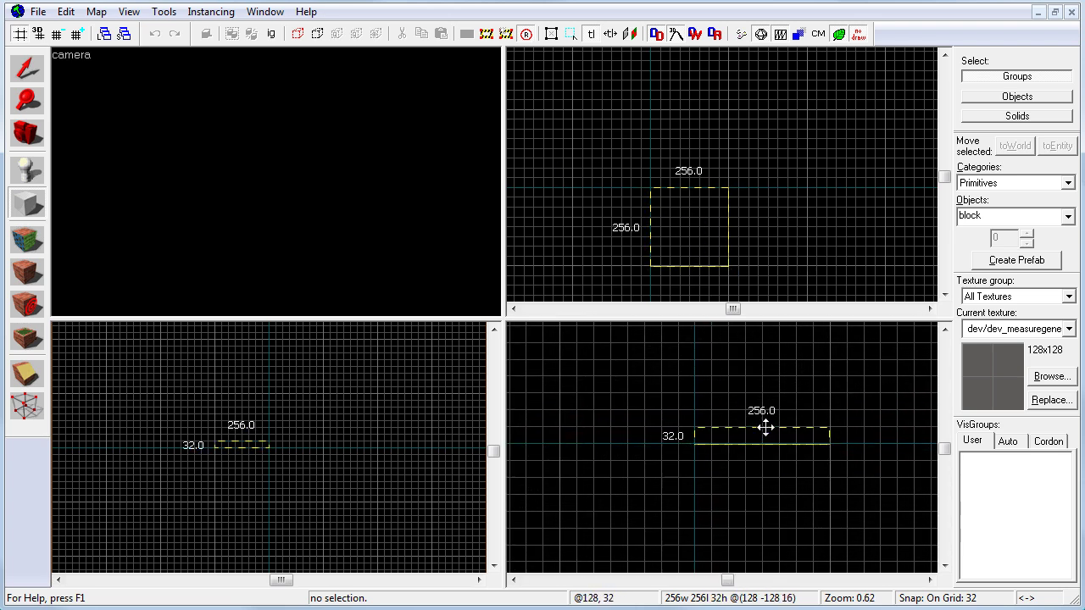
key(Return)
click(34, 72)
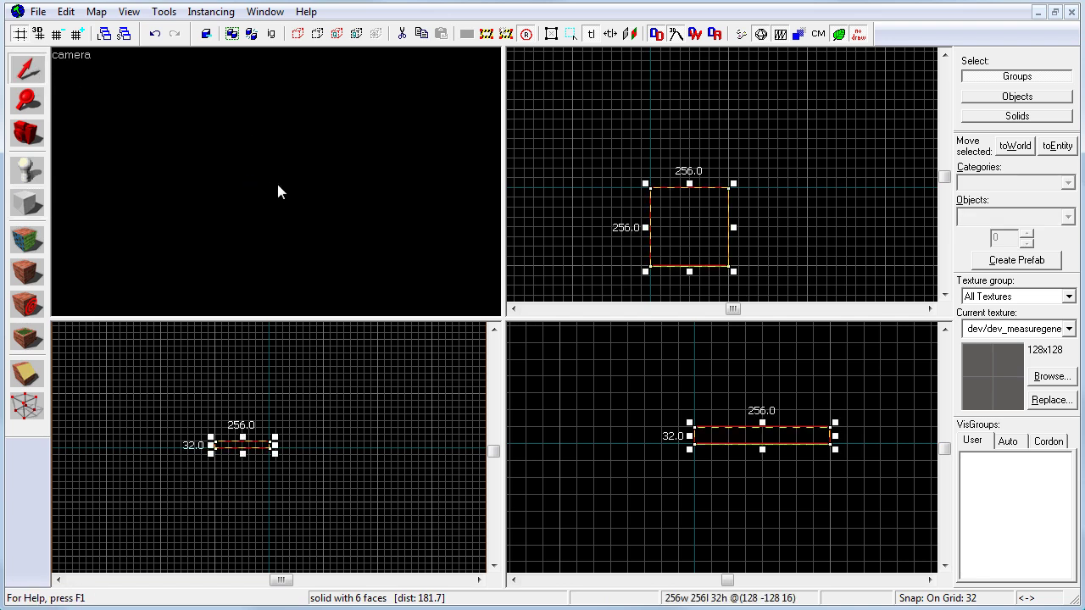
Maximize the camera view and center the 3D view on the selected floor block
key(shift+z)
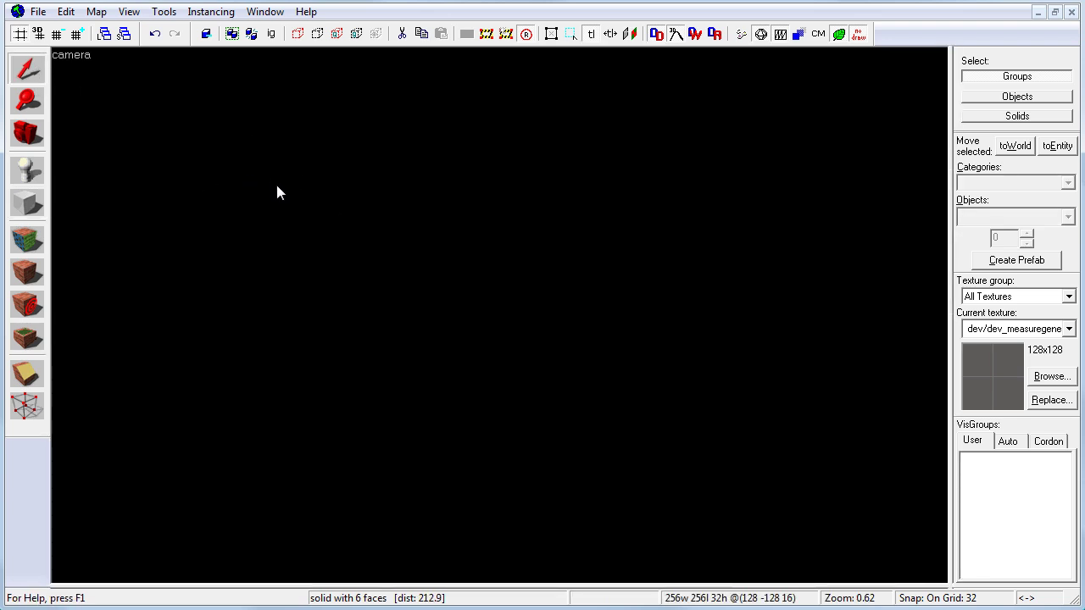
key(w)
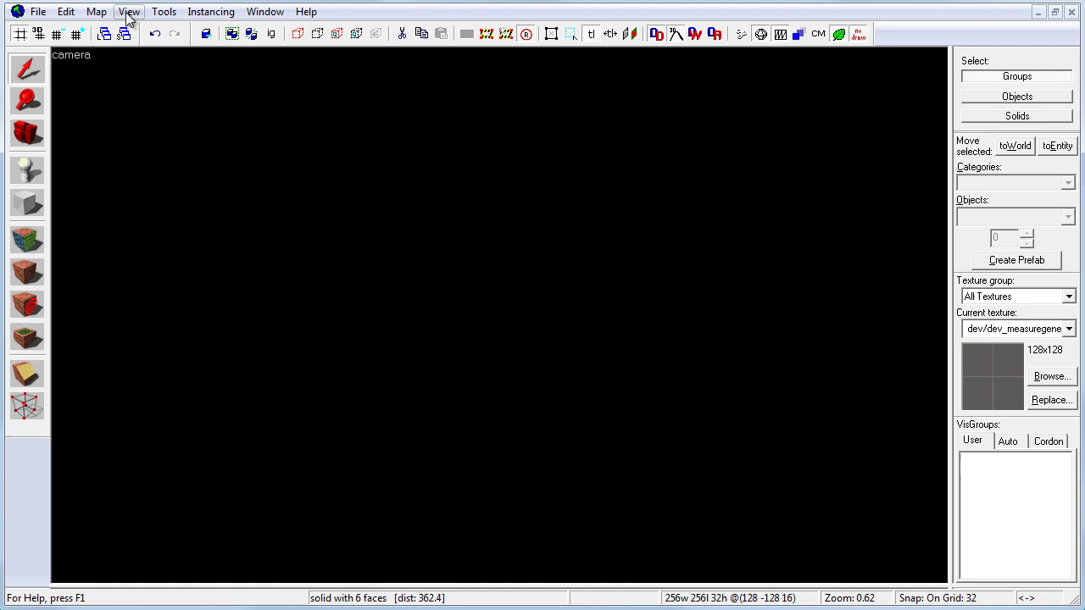
click(551, 315)
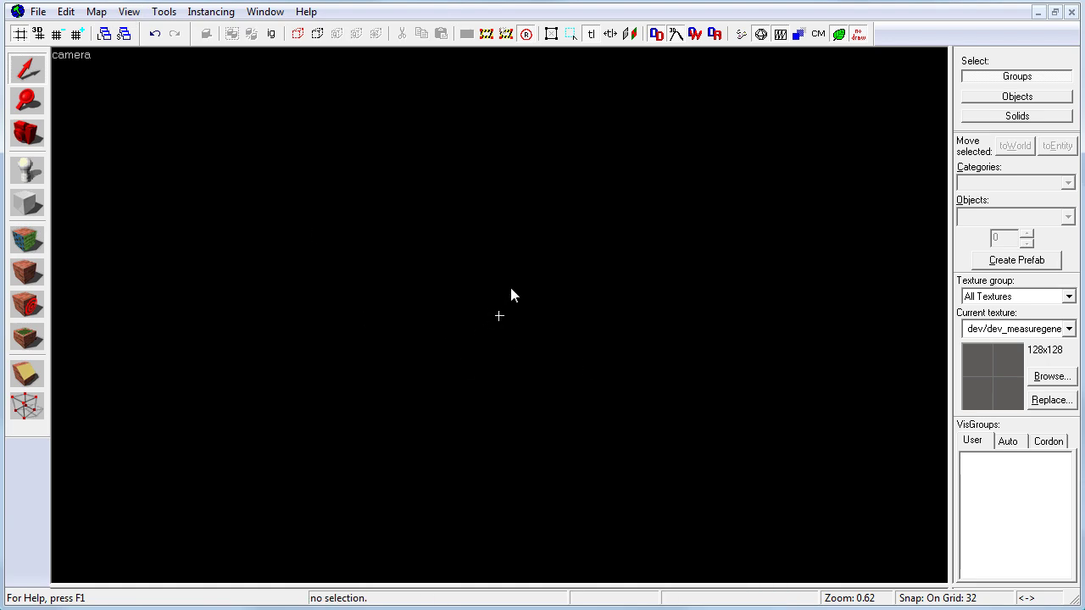
key(shift+z)
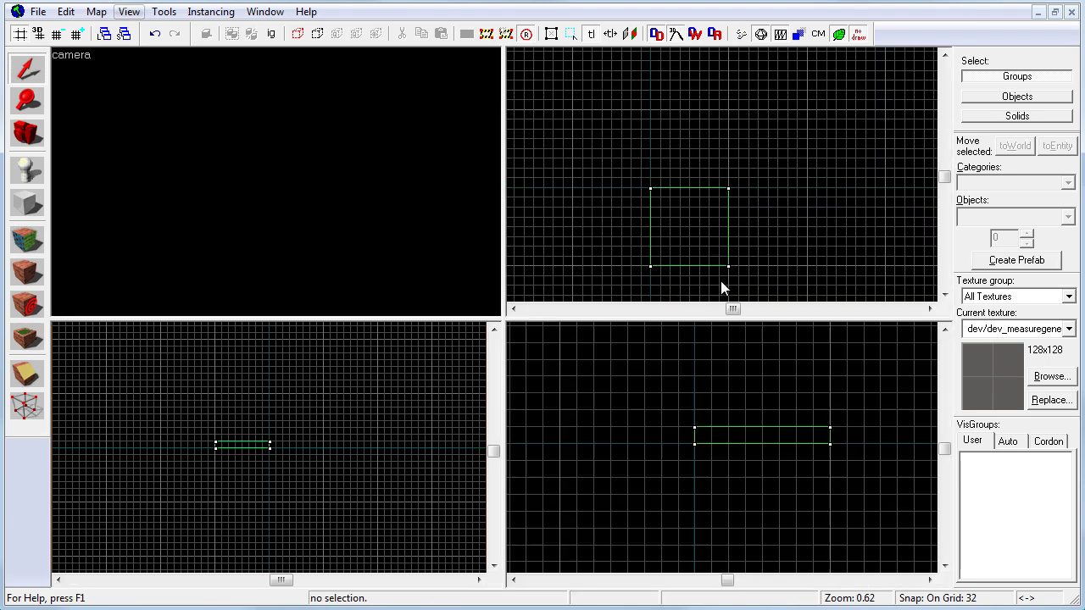
click(692, 225)
key(shift+z)
click(129, 11)
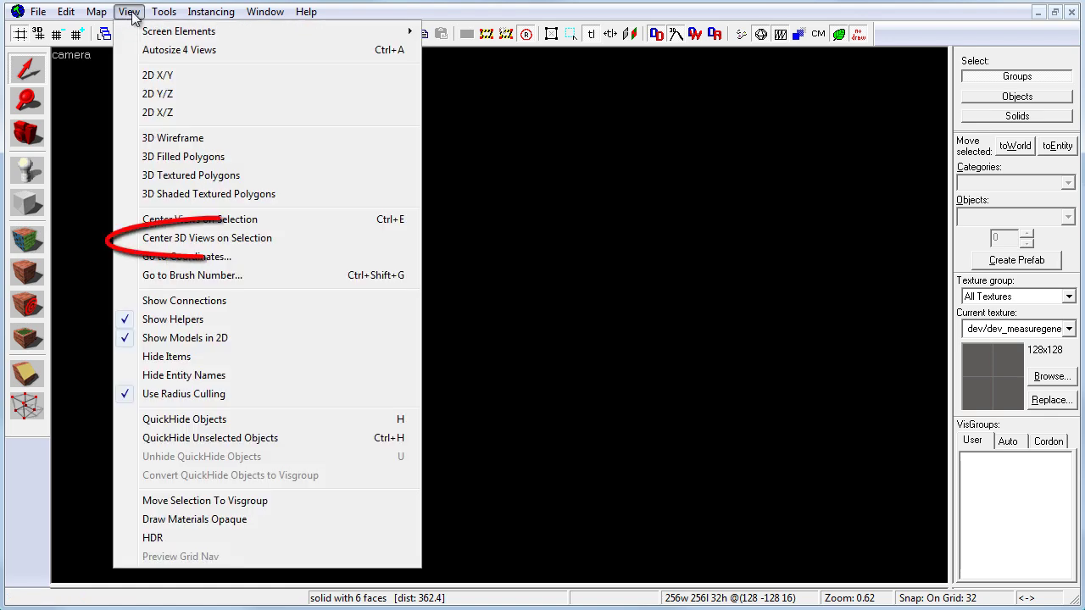
click(223, 240)
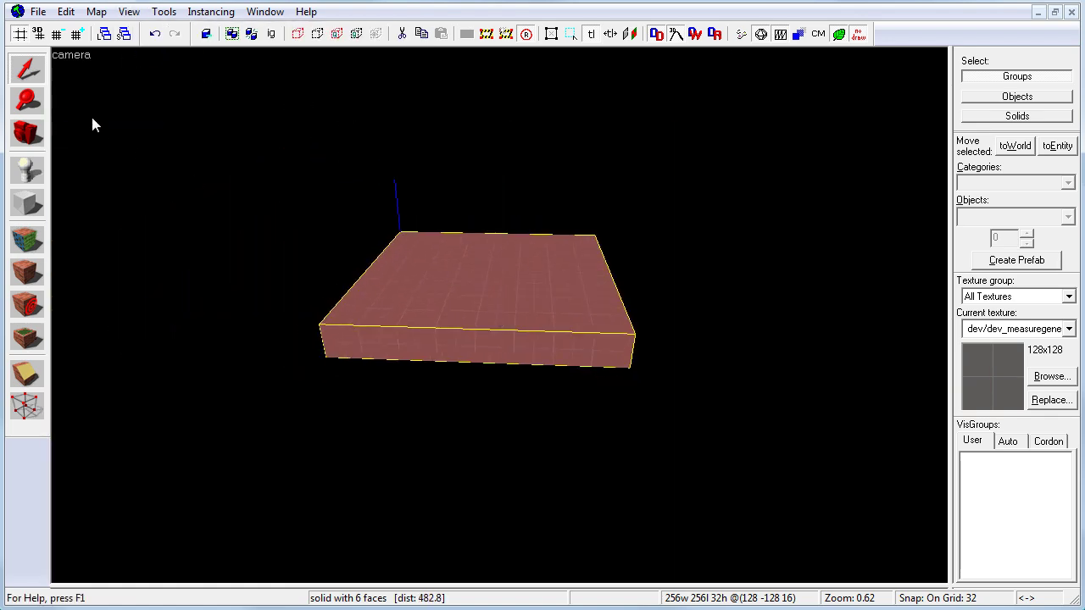
Deselect the floor block and examine the space around it in the maximized top view
key(Escape)
key(shift+z)
key(shift+z)
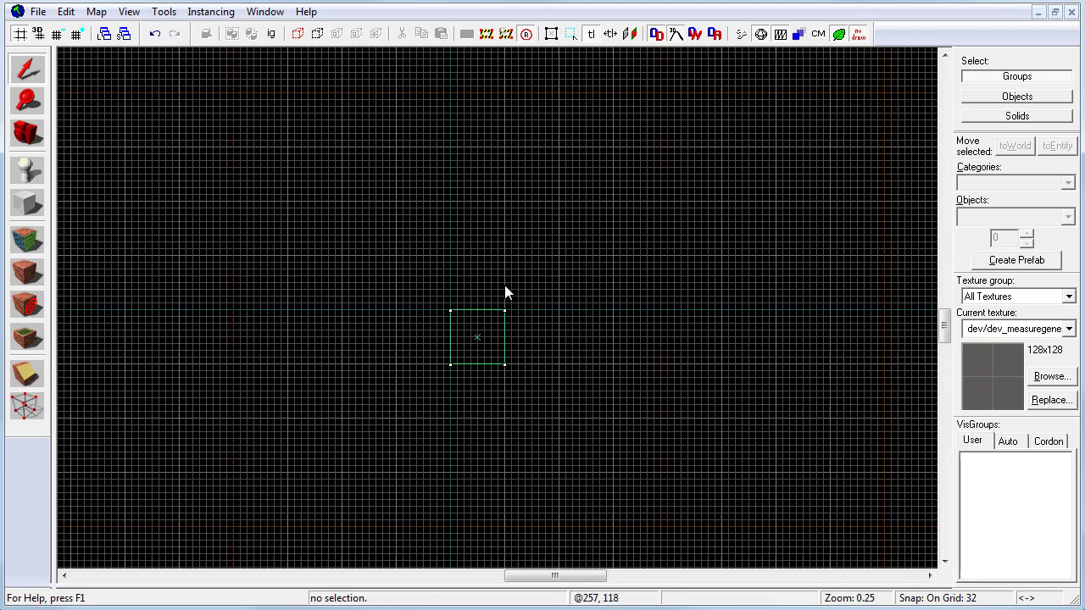
key(space)
drag(598, 269, 589, 360)
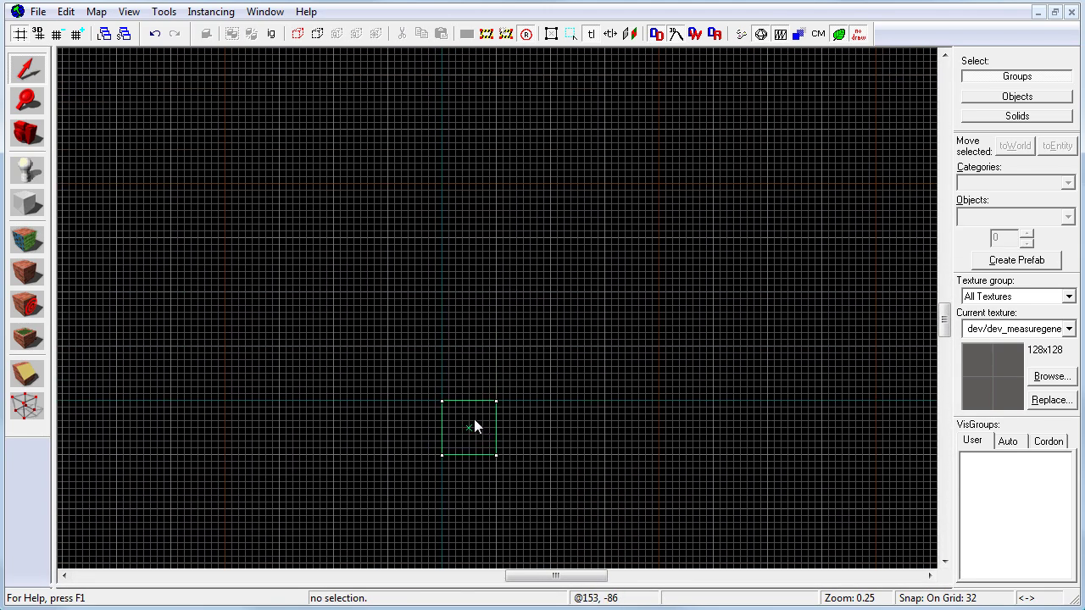
drag(539, 384, 516, 403)
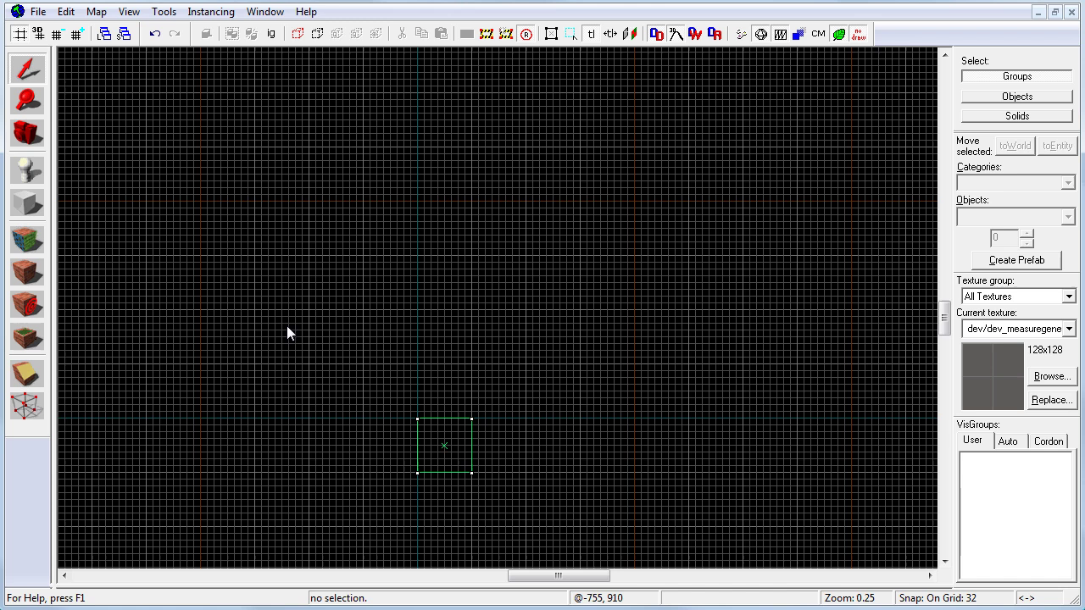
drag(572, 290, 545, 304)
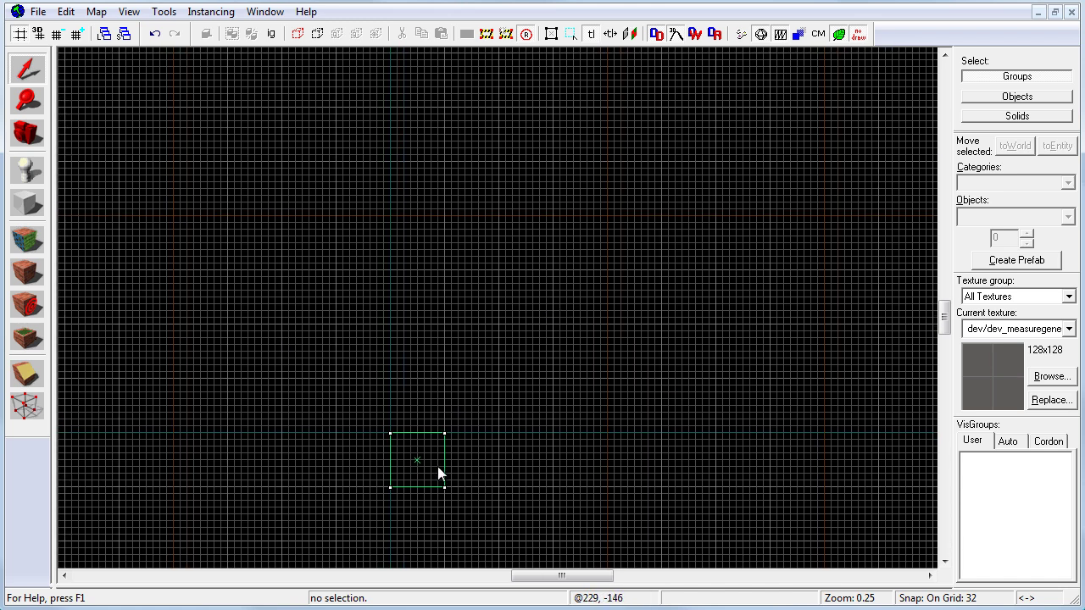
Select the floor block and try to move it north in the top view
click(416, 458)
drag(417, 458, 421, 292)
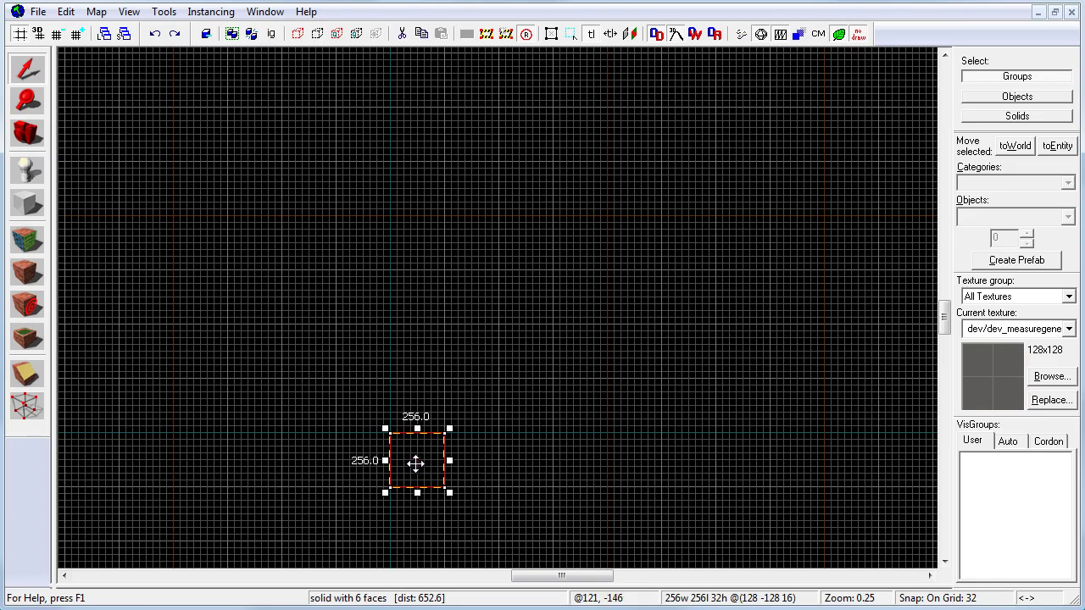
click(416, 458)
click(416, 458)
Restore the four-view layout and stretch the floor block northward in the top view to a length of 384 units
key(shift+z)
key(z)
key(w)
key(d)
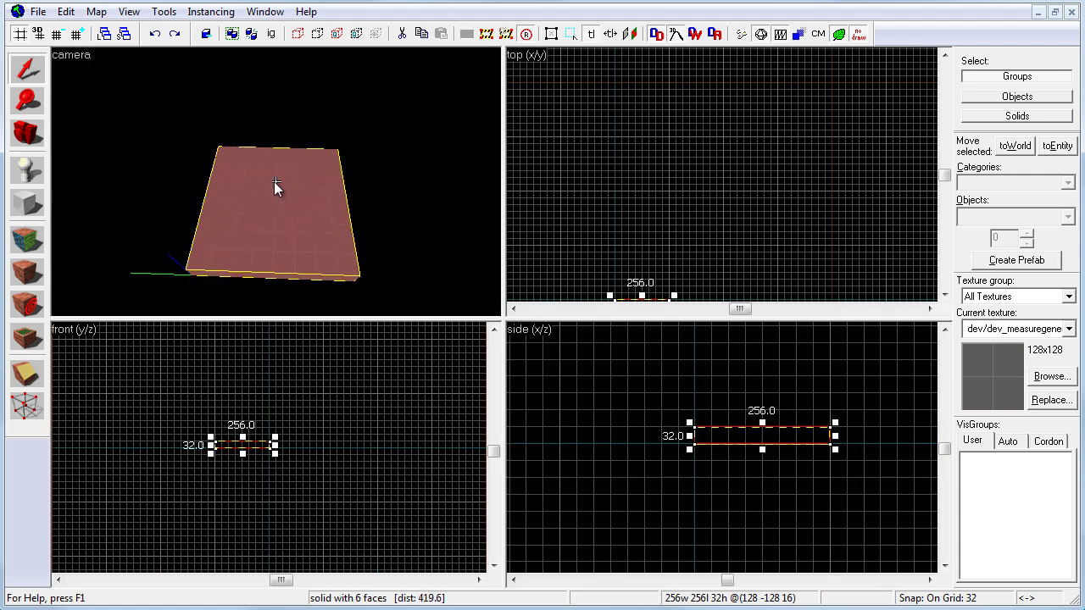
key(z)
middle_drag(694, 204, 706, 148)
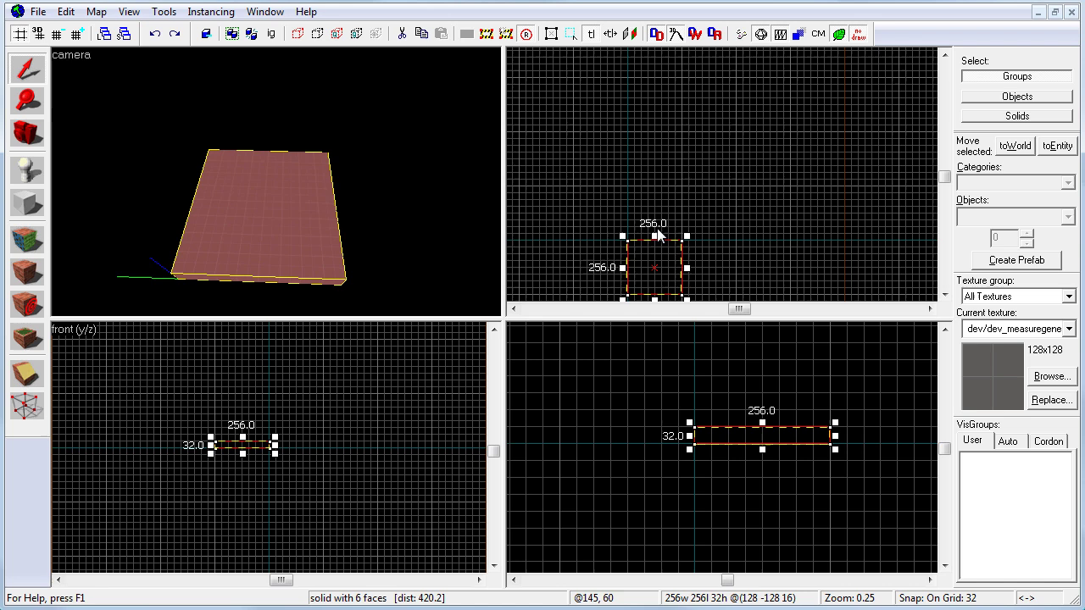
drag(653, 240, 654, 209)
key(z)
key(d)
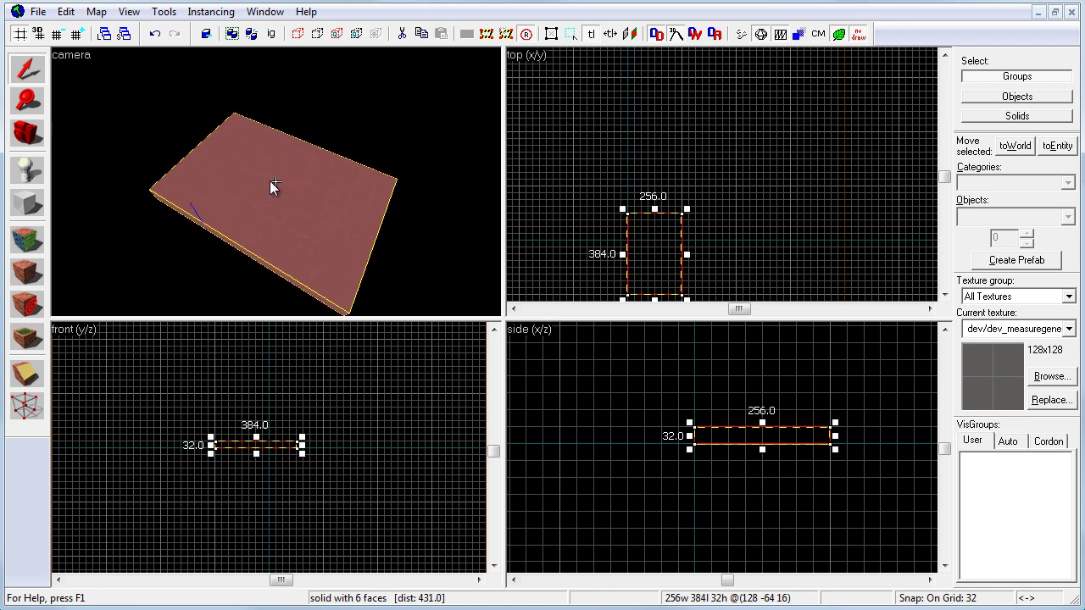
key(w)
scroll(275, 182, down, 5)
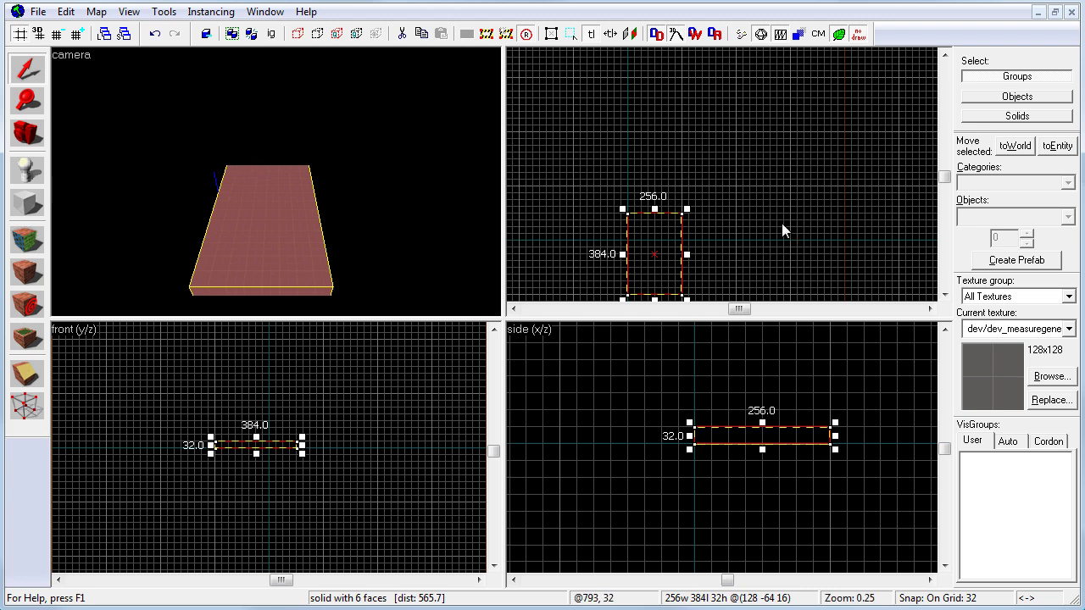
Undo the northward stretch of the floor block
click(729, 209)
click(656, 253)
key(ctrl+z)
key(ctrl+z)
key(ctrl+z)
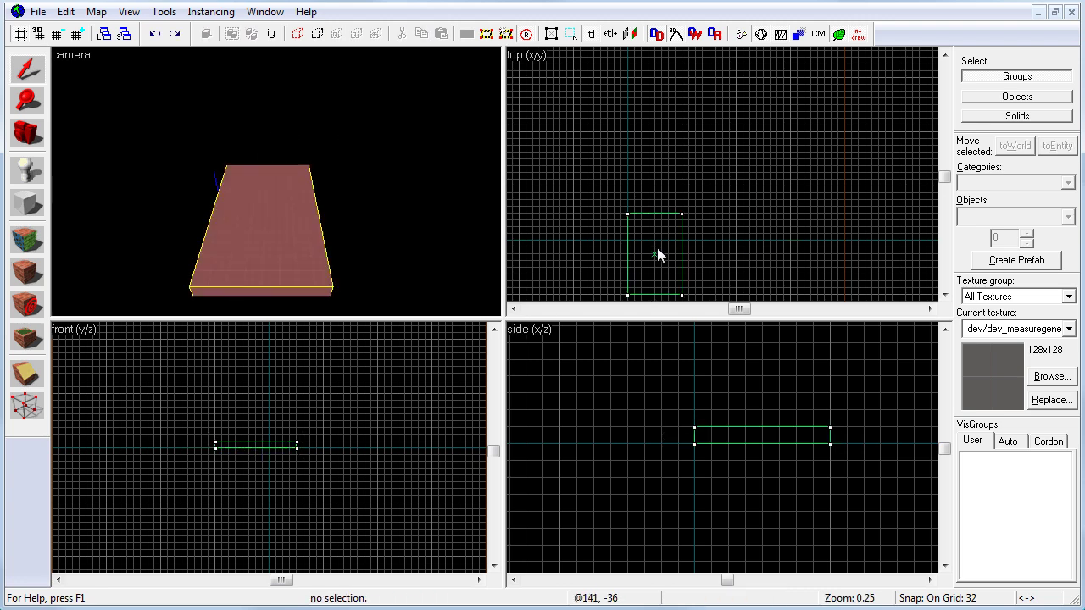
Place an info_player_terrorist entity near the middle of the floor block in the maximized camera view
key(shift+z)
key(z)
key(w)
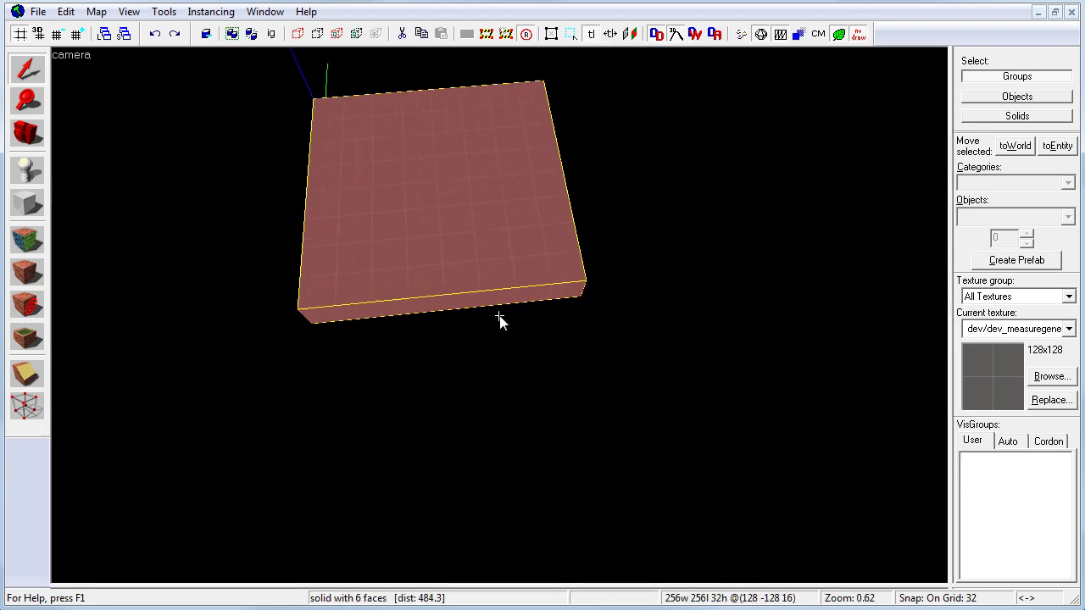
key(s)
key(z)
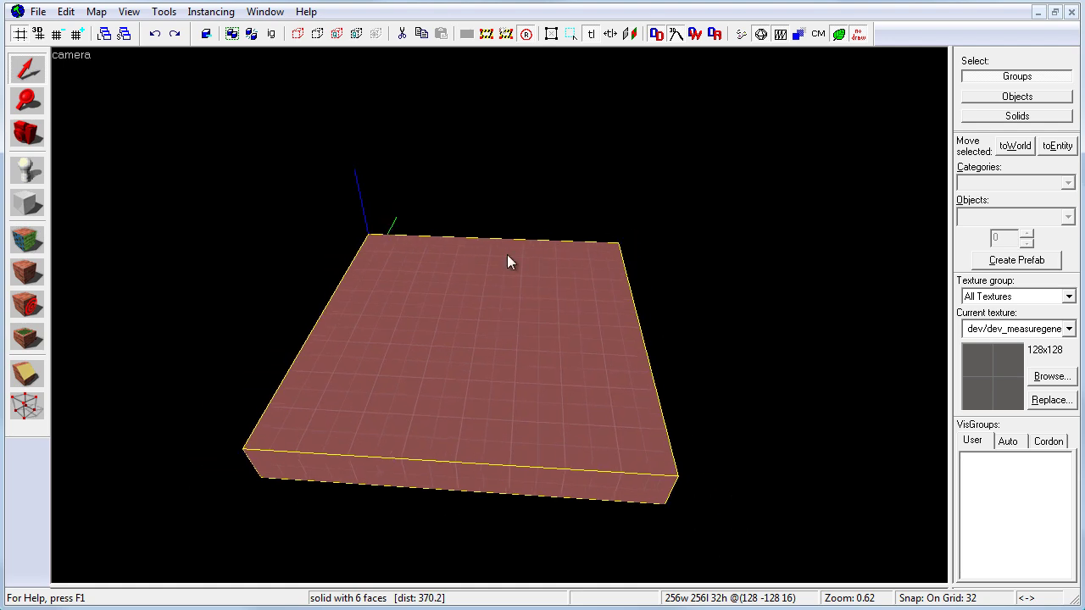
click(26, 169)
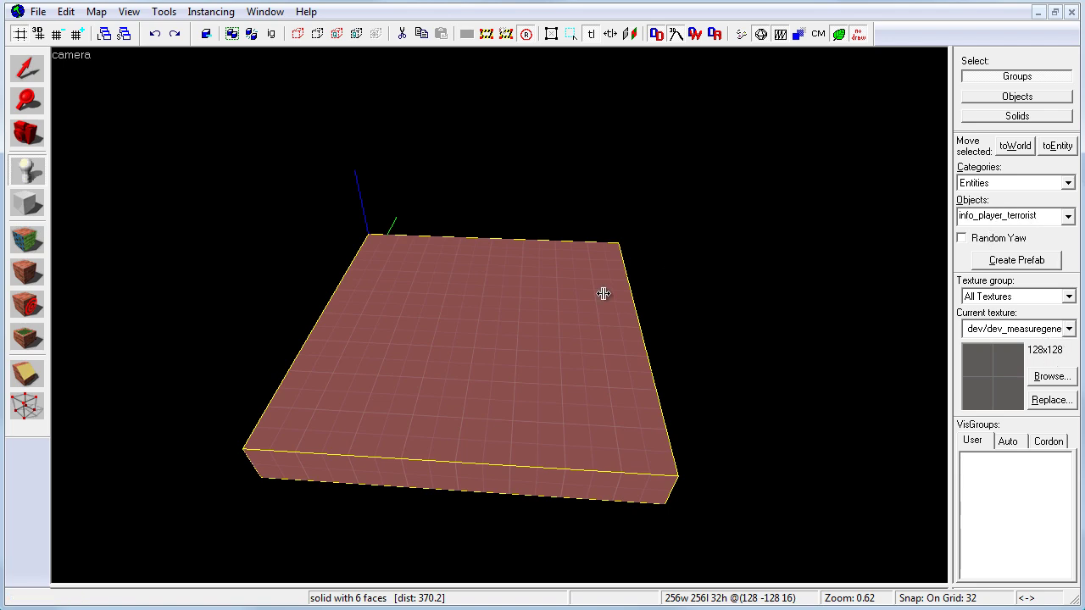
click(475, 332)
click(26, 68)
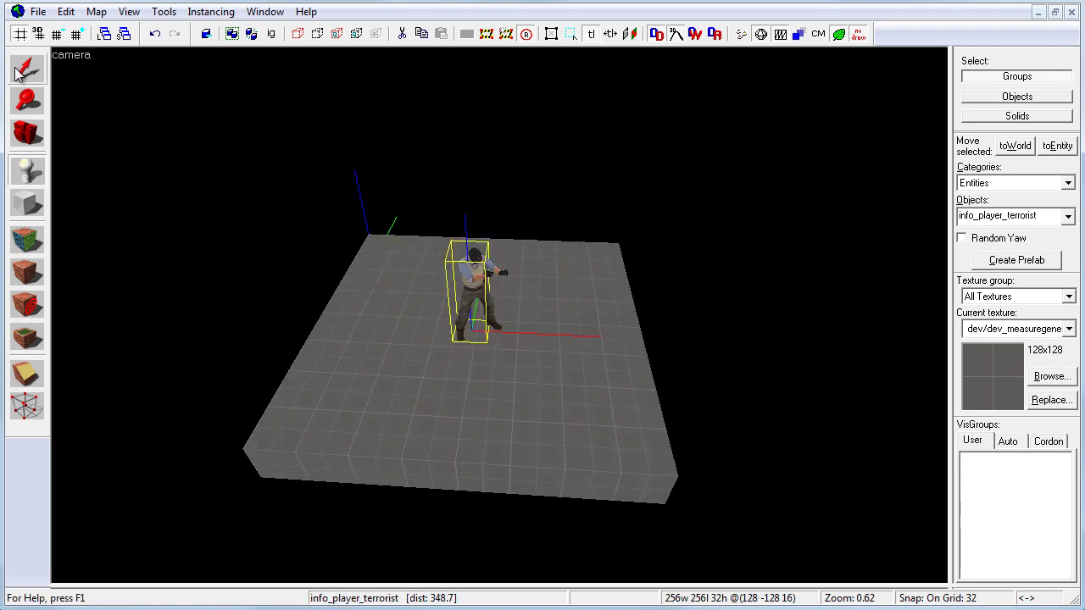
Restore the four-view layout and rotate the terrorist spawn in the top view to face north
key(shift+z)
scroll(678, 255, up, 6)
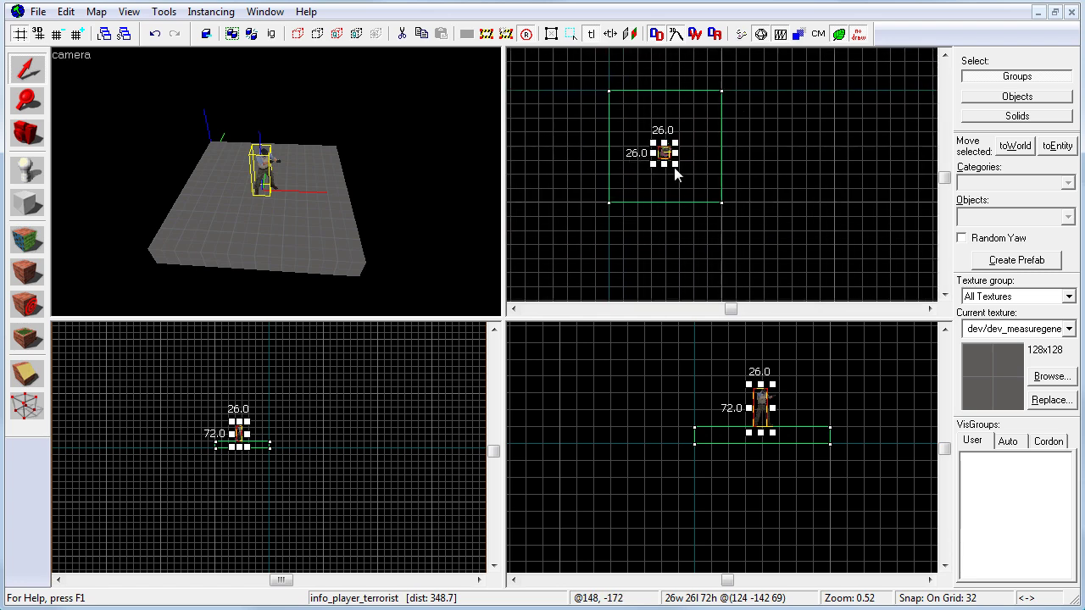
middle_drag(681, 182, 686, 228)
click(671, 208)
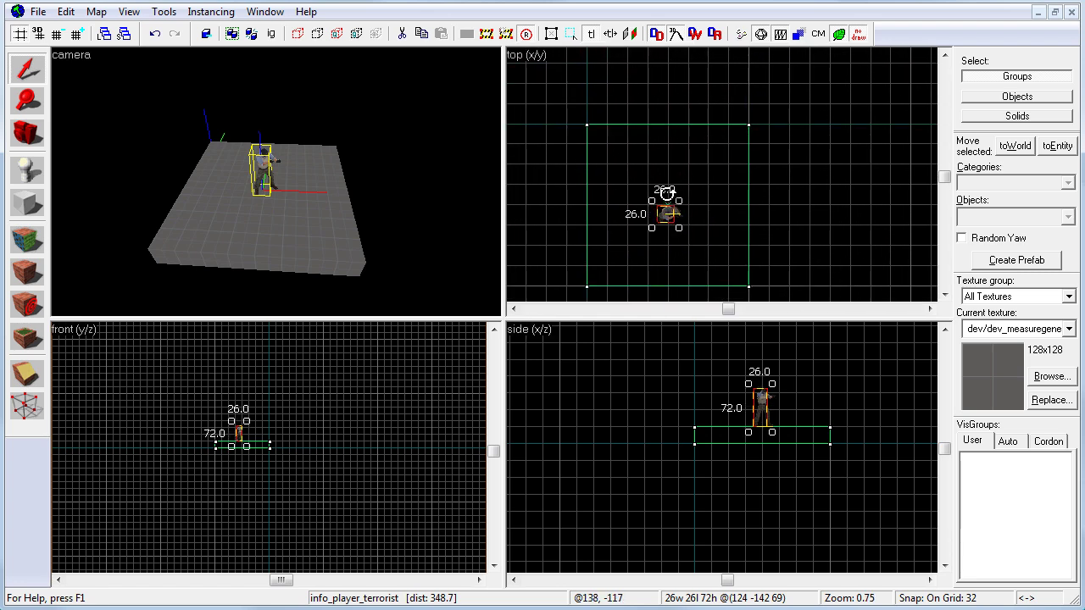
drag(666, 193, 649, 184)
scroll(693, 229, up, 4)
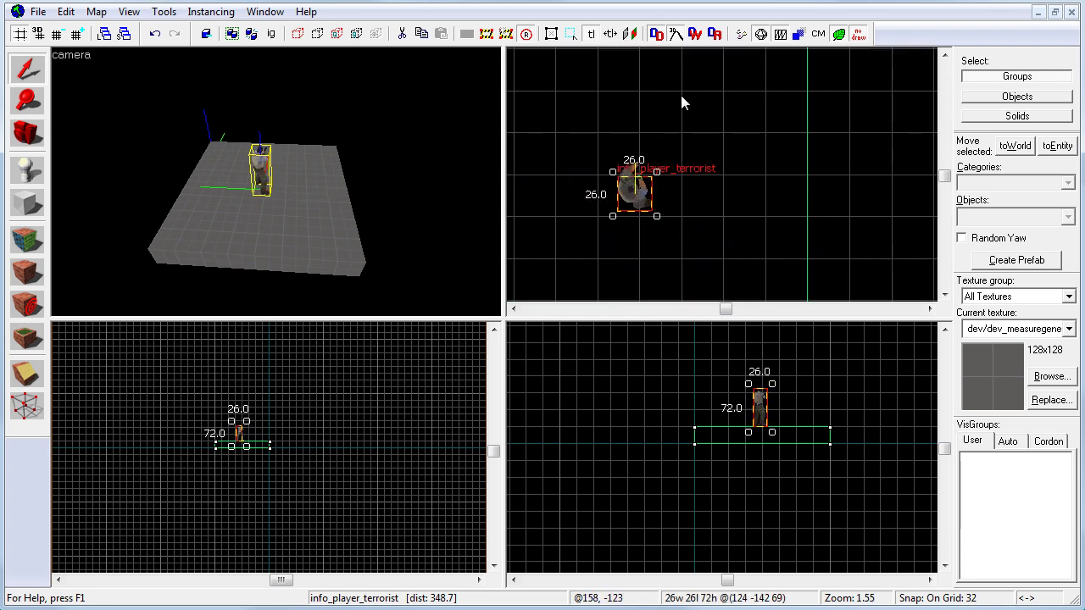
Adjust the terrorist spawn's height above the floor in the side view on a finer grid, and restore the 32-unit grid
scroll(748, 409, up, 6)
key(bracketleft)
drag(777, 421, 784, 395)
key(bracketright)
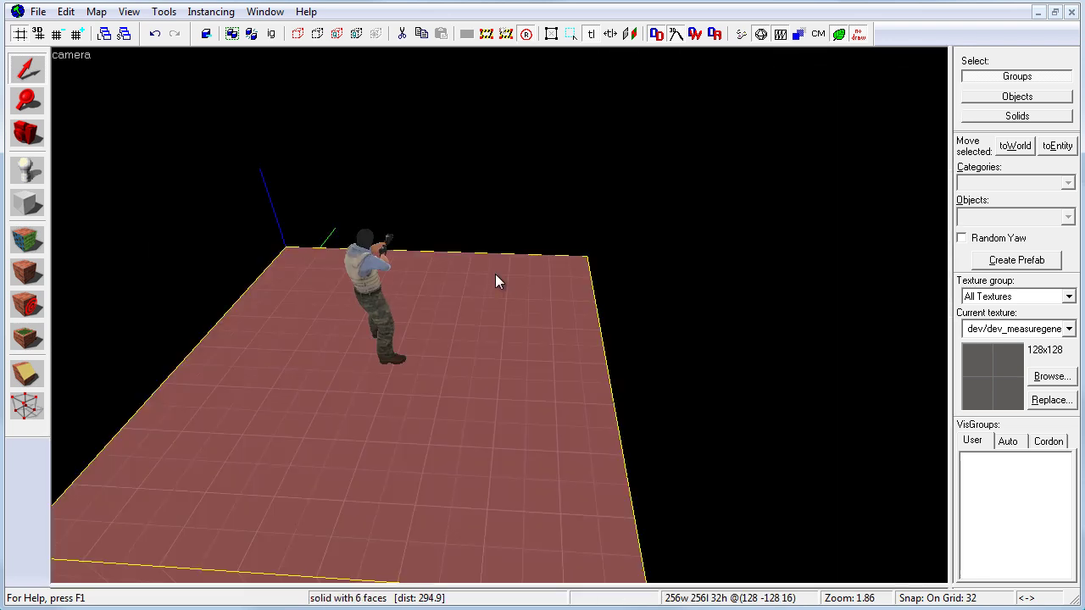
Enlarge the floor block in the maximized top view and place 512 by 256 corridor blocks east and north of it
scroll(499, 319, down, 8)
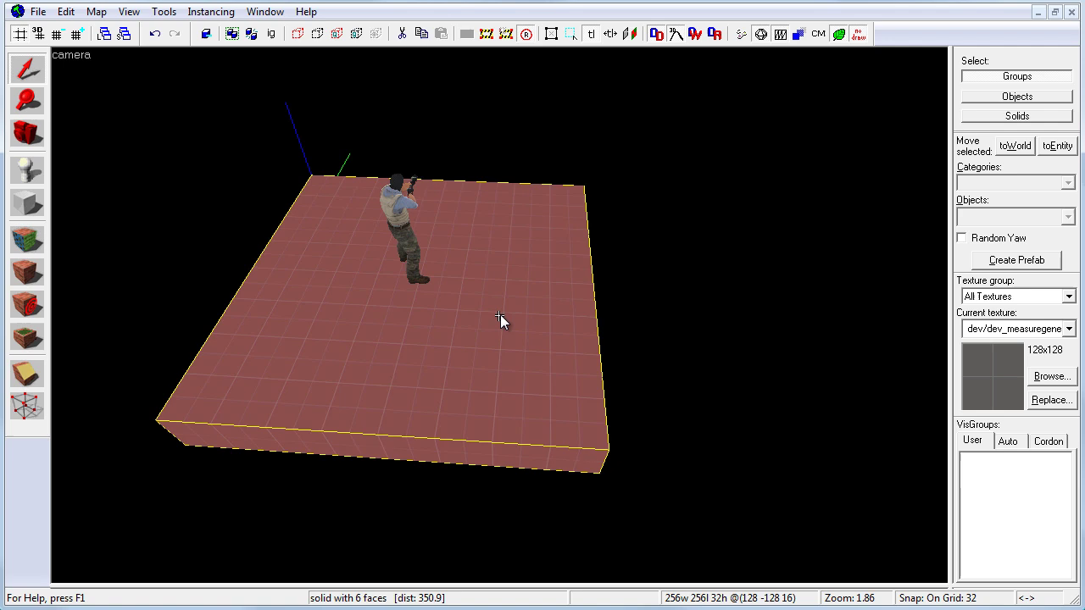
key(shift+z)
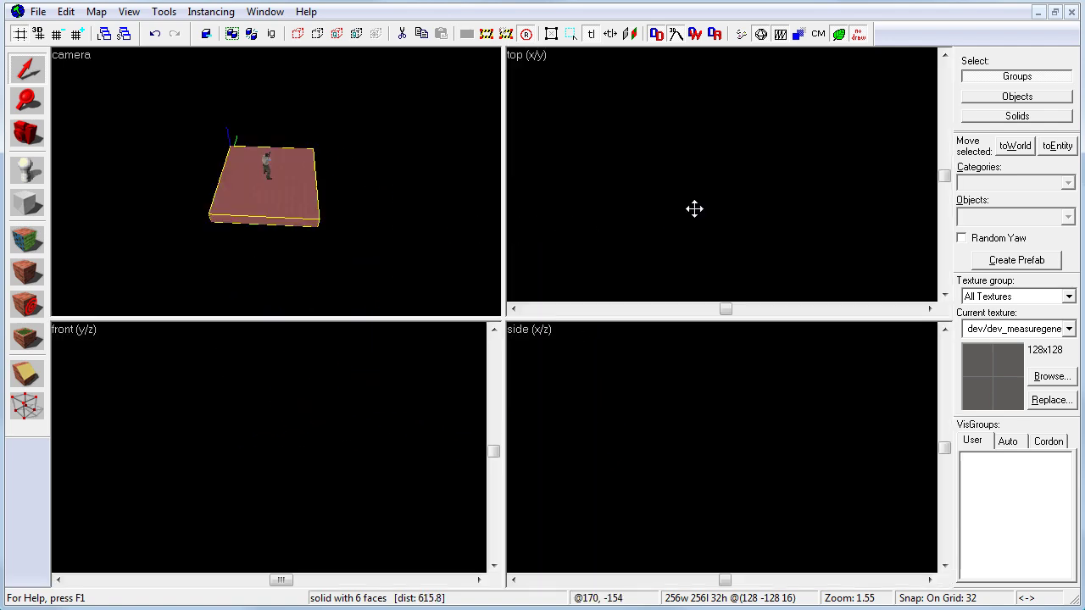
scroll(751, 160, down, 3)
key(shift+z)
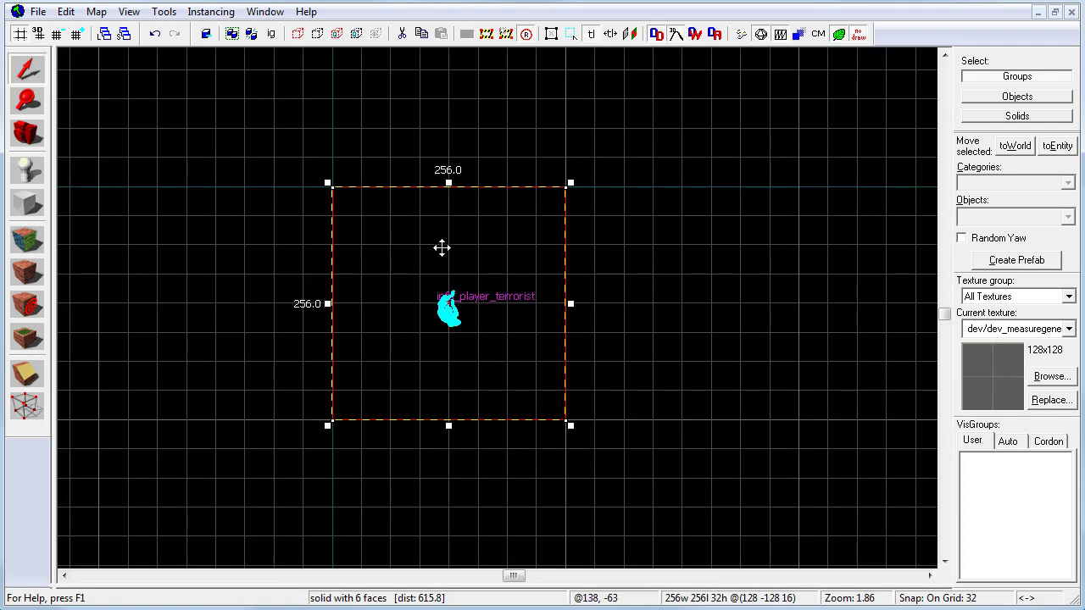
scroll(627, 284, down, 4)
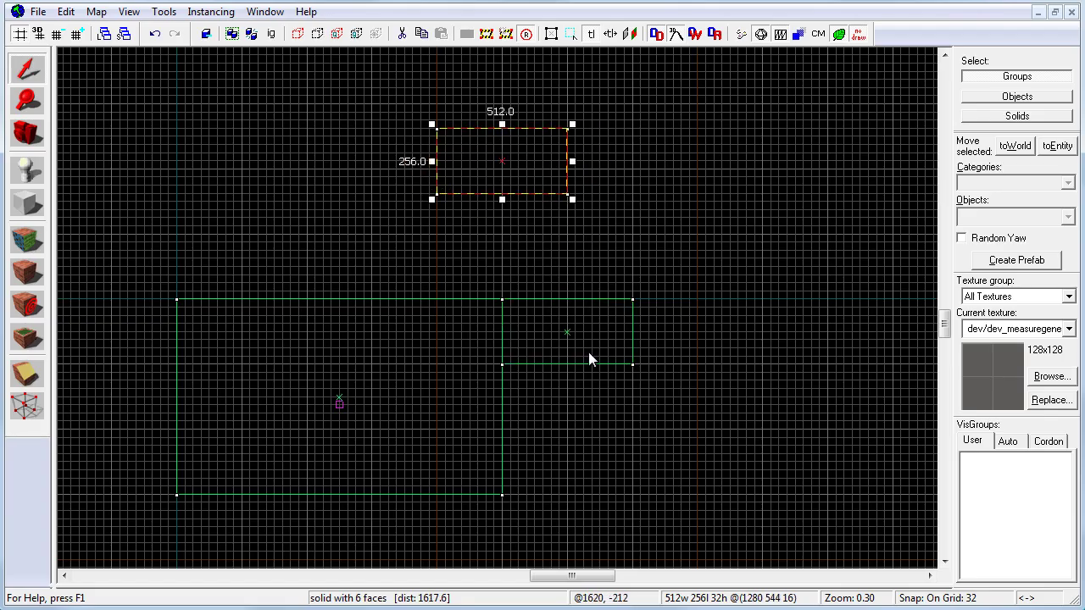
Build connecting corridors north of the main floor and stretch the block at its northwest corner to 256 by 928 units
click(594, 196)
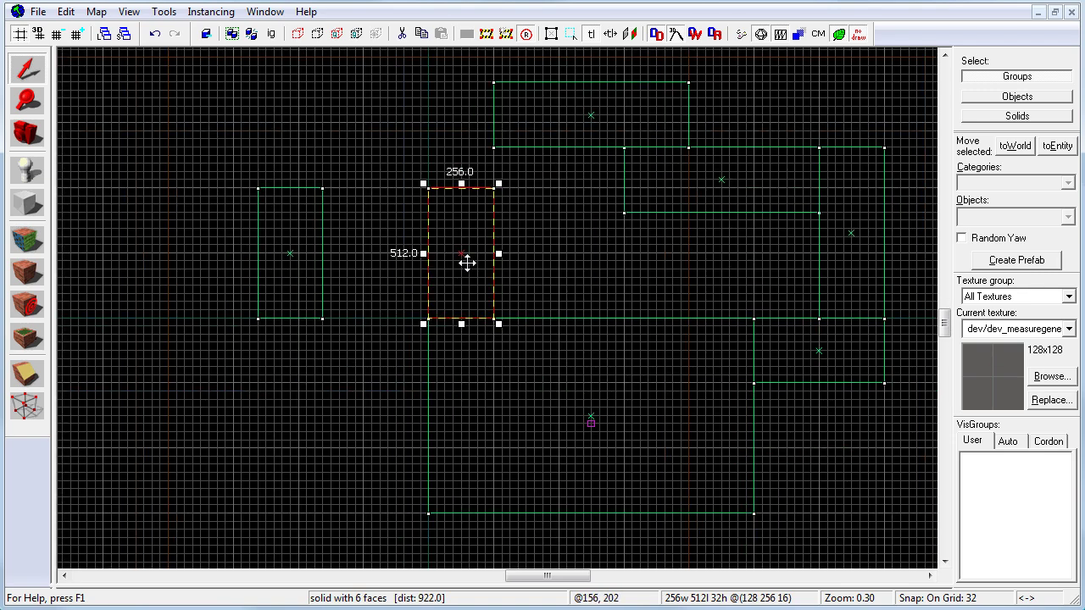
drag(467, 262, 356, 315)
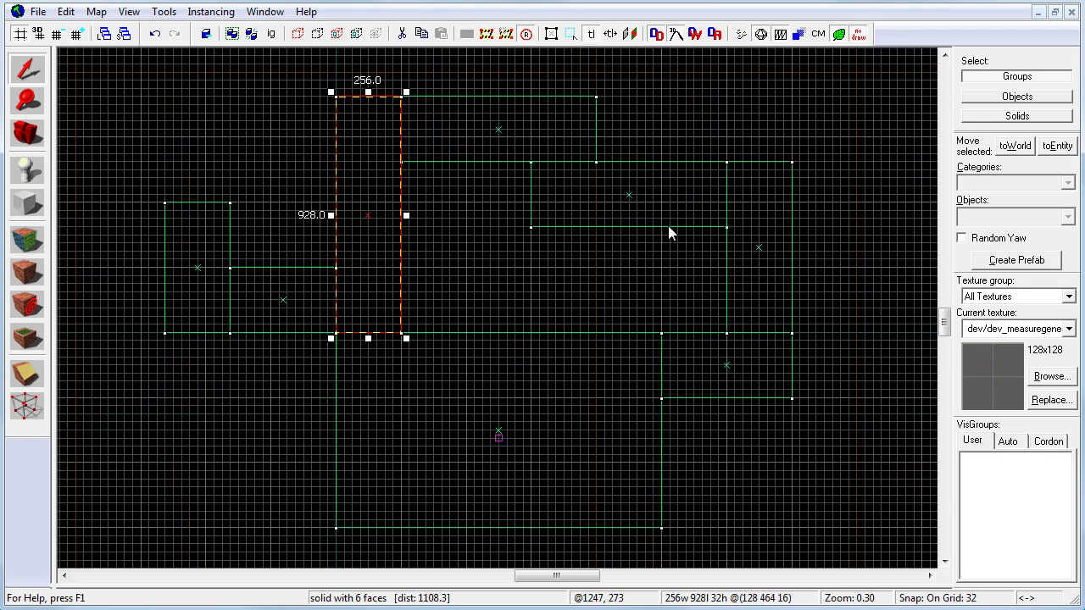
ctrl+click(632, 188)
Extend the corridors westward with a copied 256 by 512 block and copy the 256 by 672 block north of the western loop
click(271, 314)
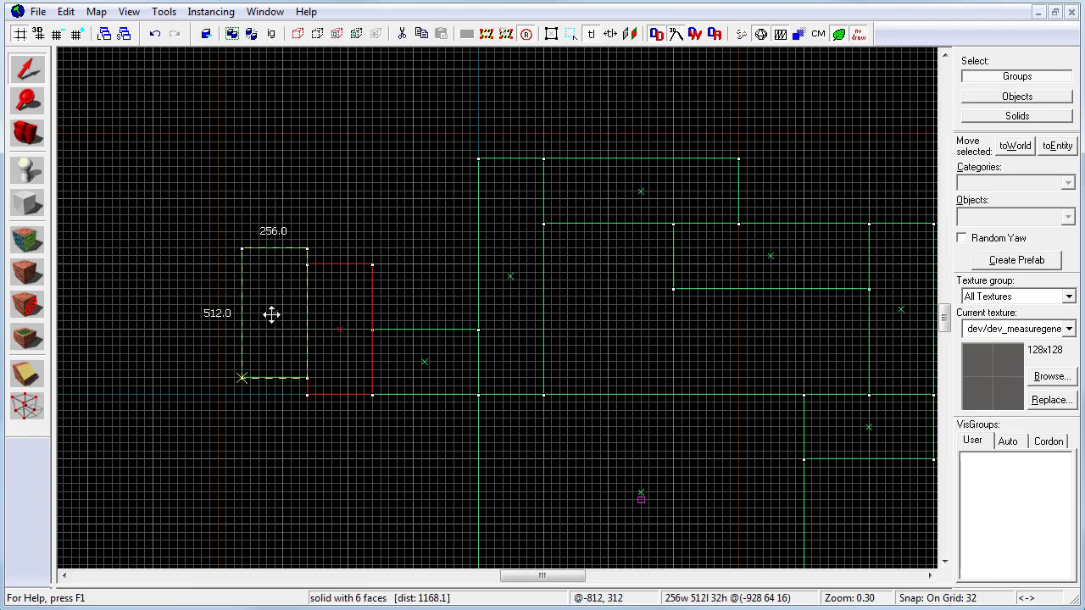
drag(277, 362, 209, 362)
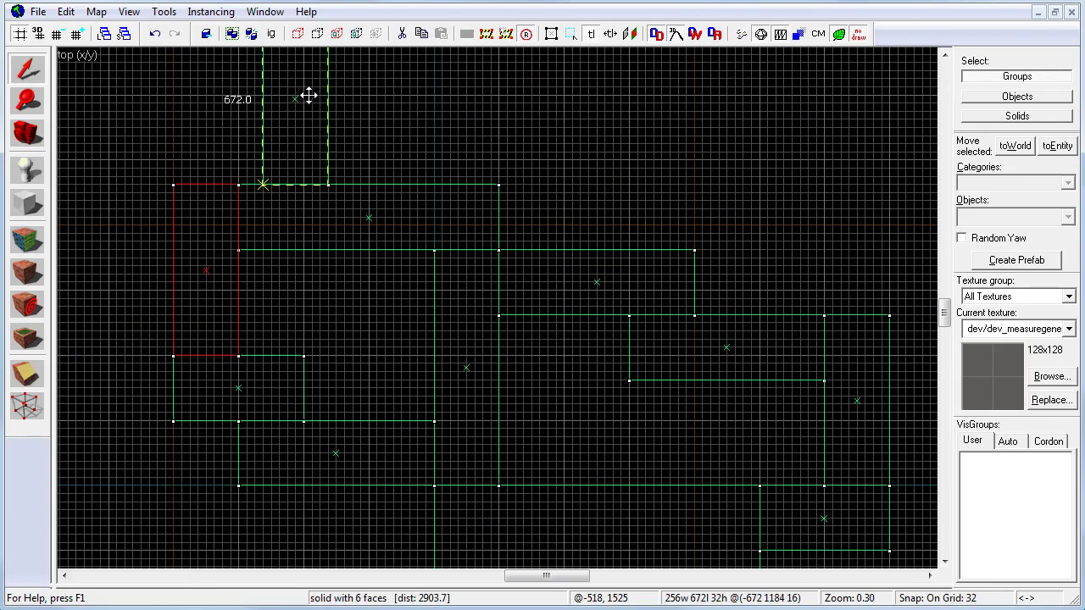
drag(308, 92, 381, 117)
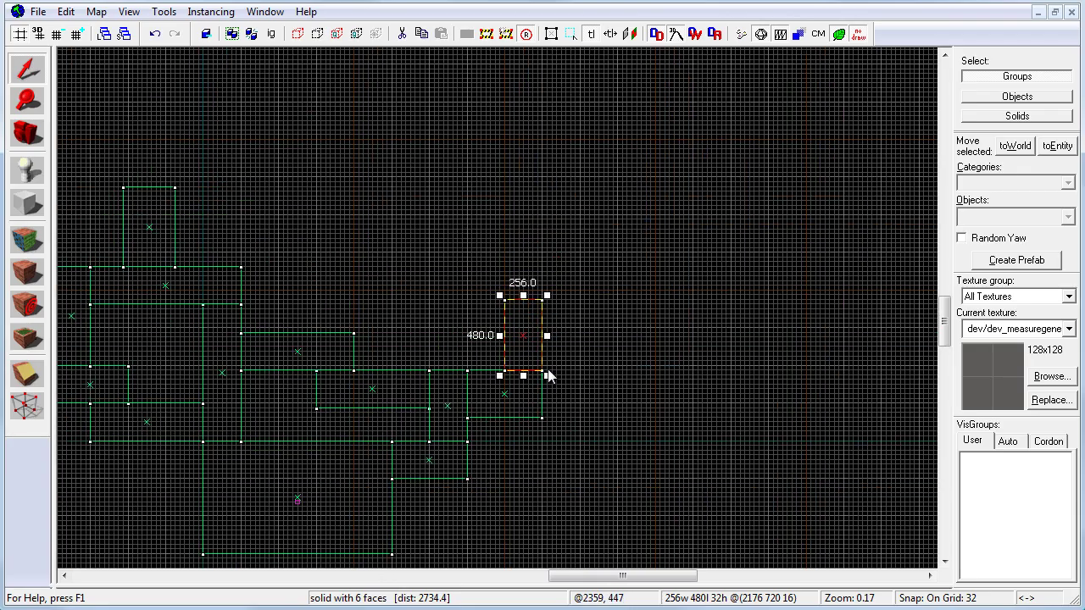
Widen the easternmost corridor block eastward and enlarge the block on its north side to 416 by 1312 units
drag(548, 394, 584, 394)
drag(522, 335, 542, 333)
mouse_move(628, 333)
mouse_down()
mouse_move(528, 260)
mouse_move(516, 315)
mouse_up()
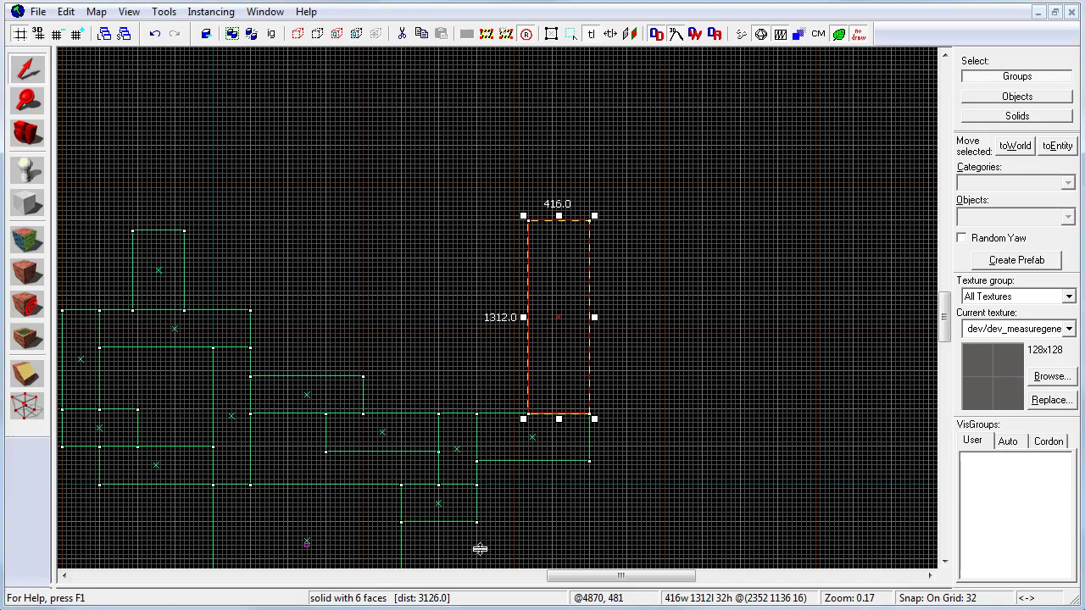
Build a side loop east of the tall corridor from copied blocks, including 704 by 256, 256 by 768 and 480 by 224 pieces
click(387, 431)
mouse_move(387, 431)
mouse_down()
mouse_move(650, 351)
mouse_move(635, 426)
mouse_move(635, 346)
mouse_up()
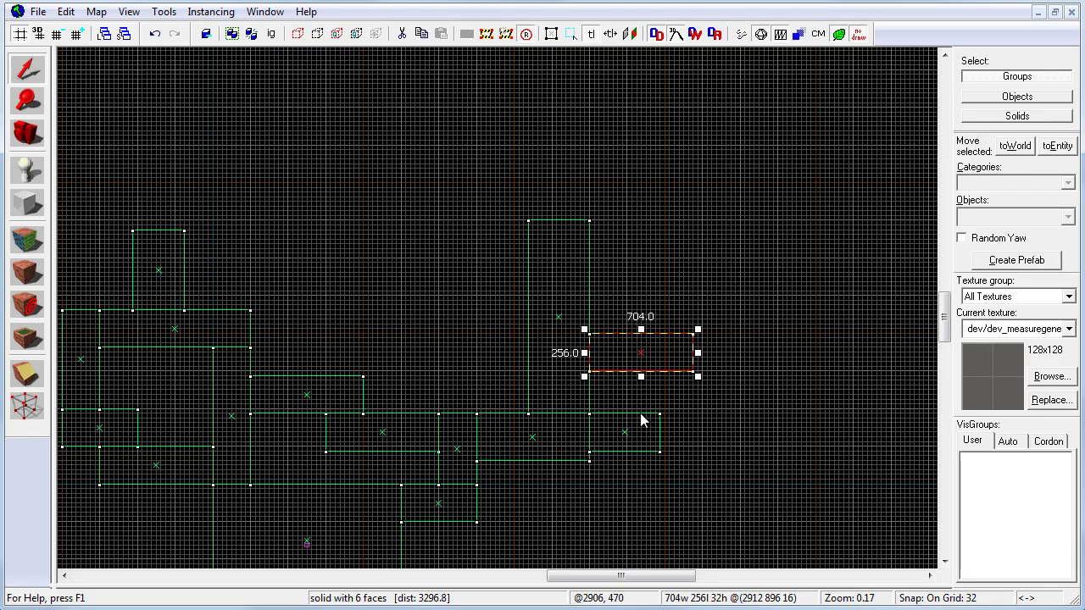
click(641, 414)
scroll(637, 416, up, 2)
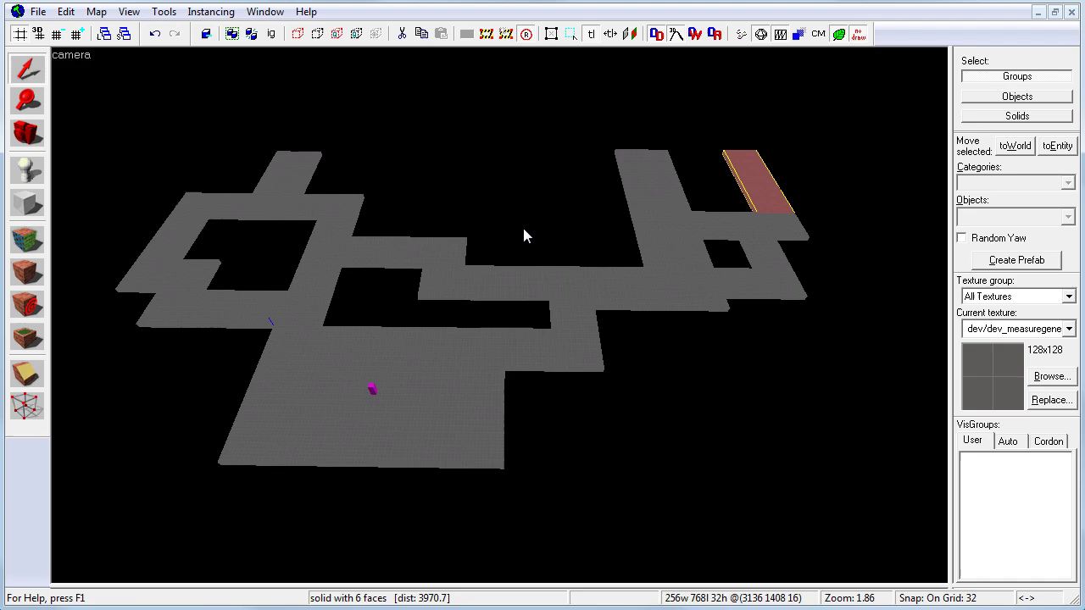
click(760, 283)
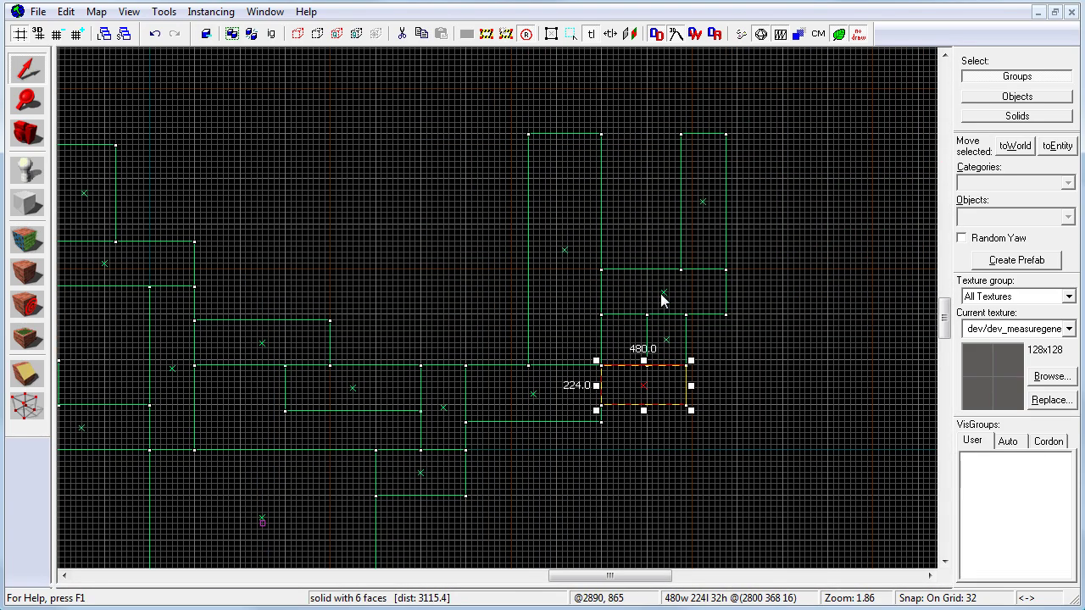
Create a 1088 by 992 floor area north of the tall eastern corridor and copy it above the western corridor
drag(661, 297, 701, 163)
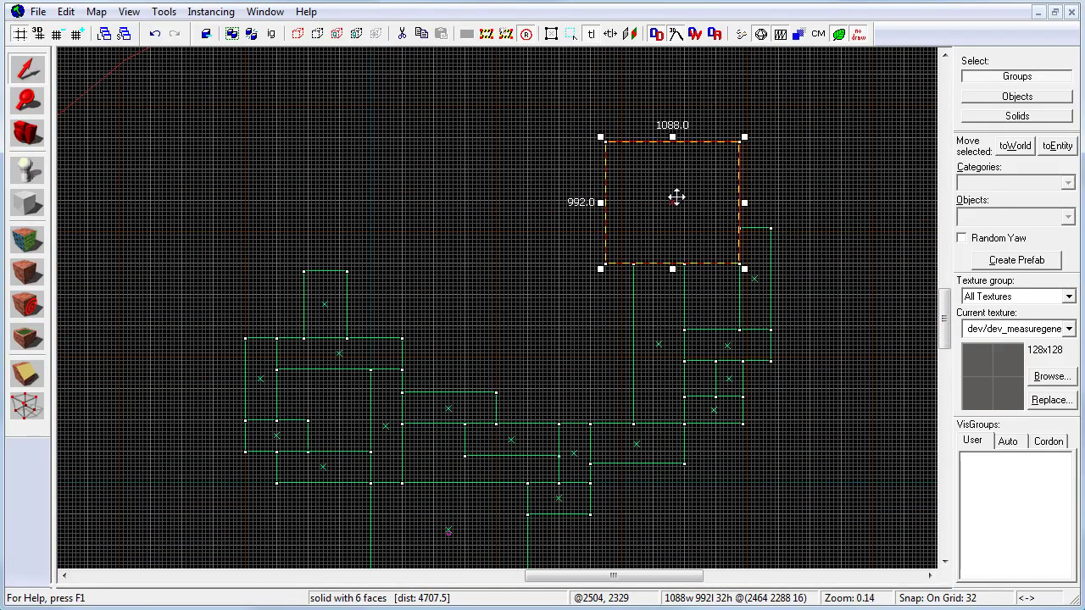
drag(678, 194, 331, 210)
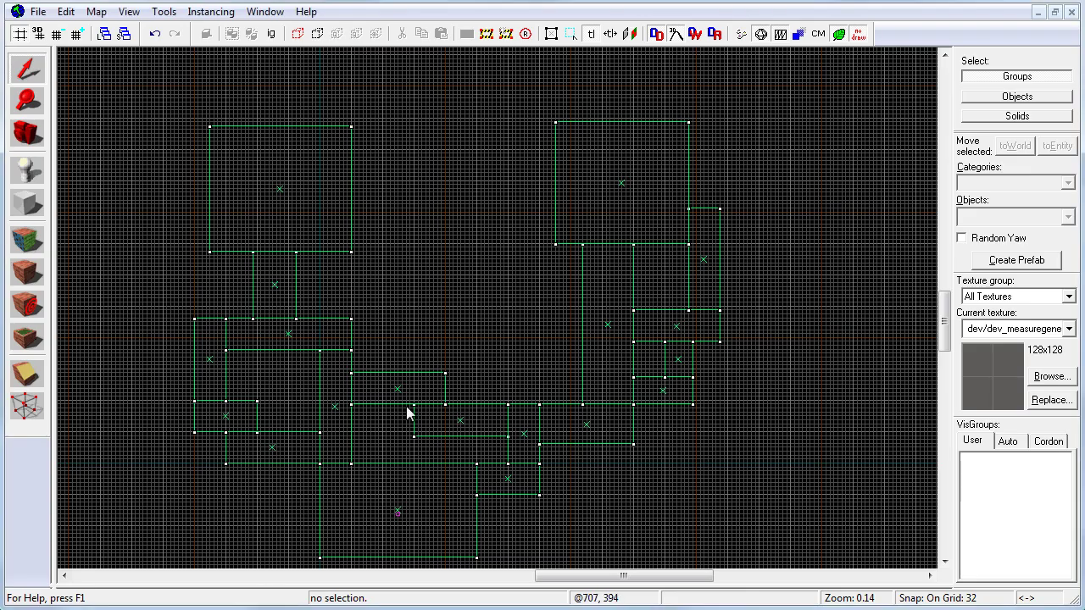
Place corridor blocks along the east edge of the northwest area, starting with a 512 by 192 piece, and add a connecting column
drag(391, 390, 395, 214)
scroll(385, 217, up, 3)
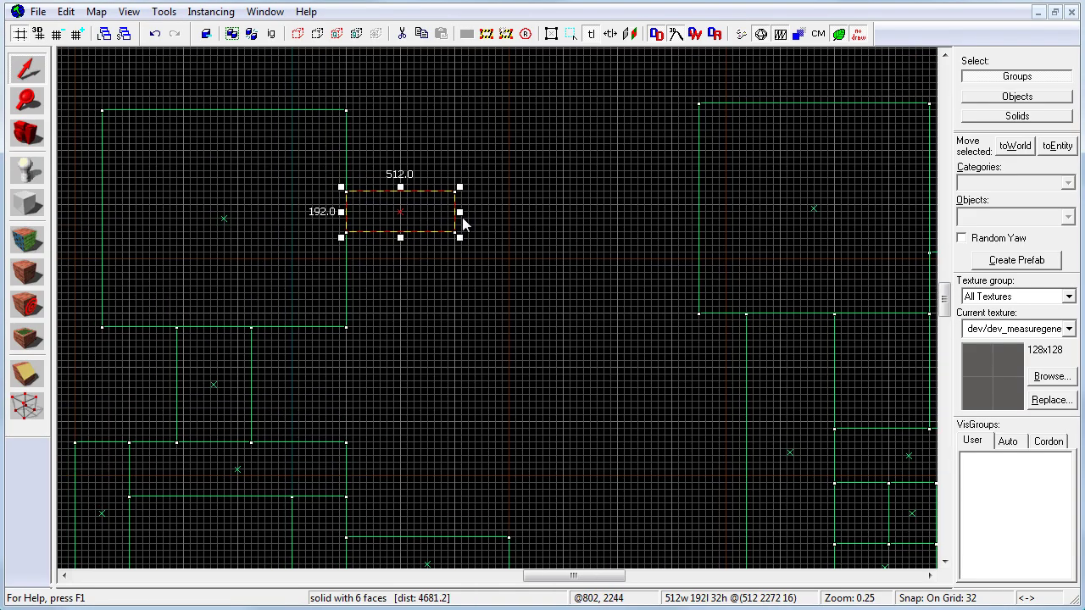
drag(460, 223, 407, 113)
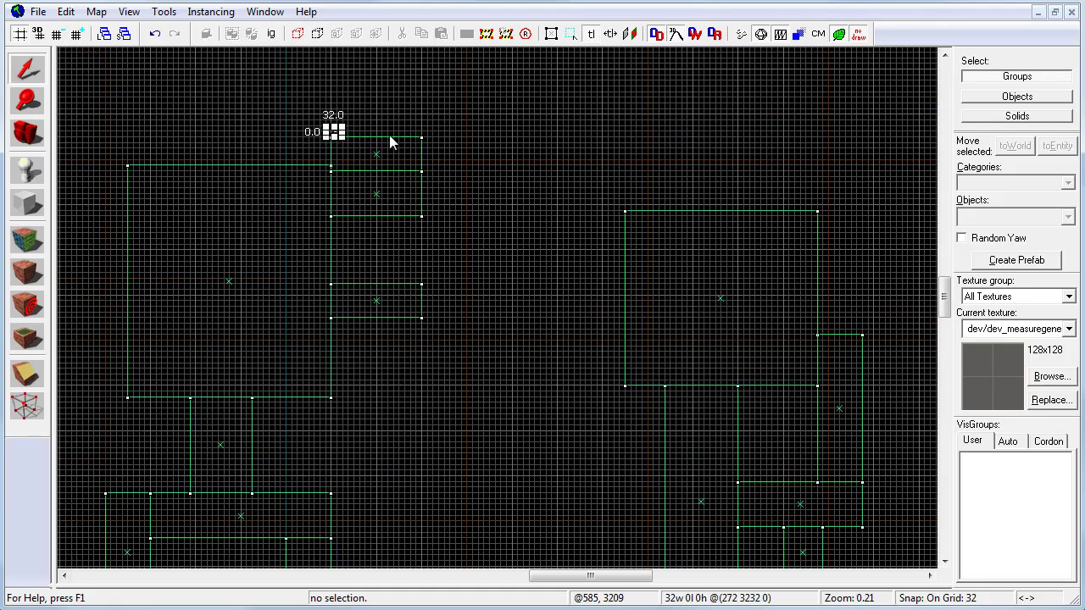
drag(331, 135, 373, 104)
drag(380, 198, 465, 197)
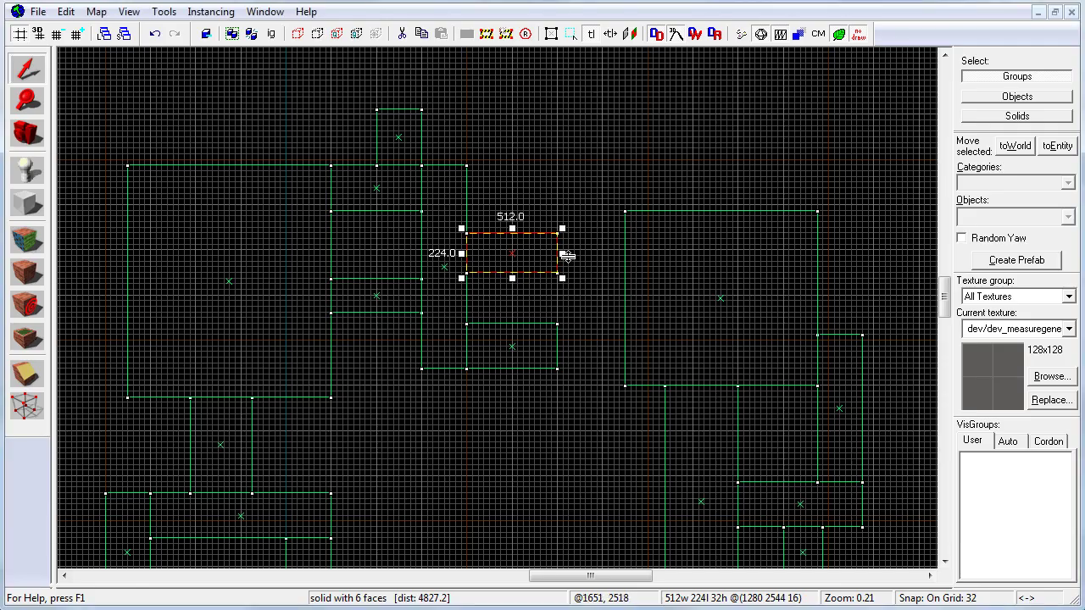
Stretch the 224-unit-wide corridor east to meet the northeast area and extend that area slightly northward
drag(561, 252, 624, 251)
key(Return)
drag(654, 211, 653, 205)
click(560, 347)
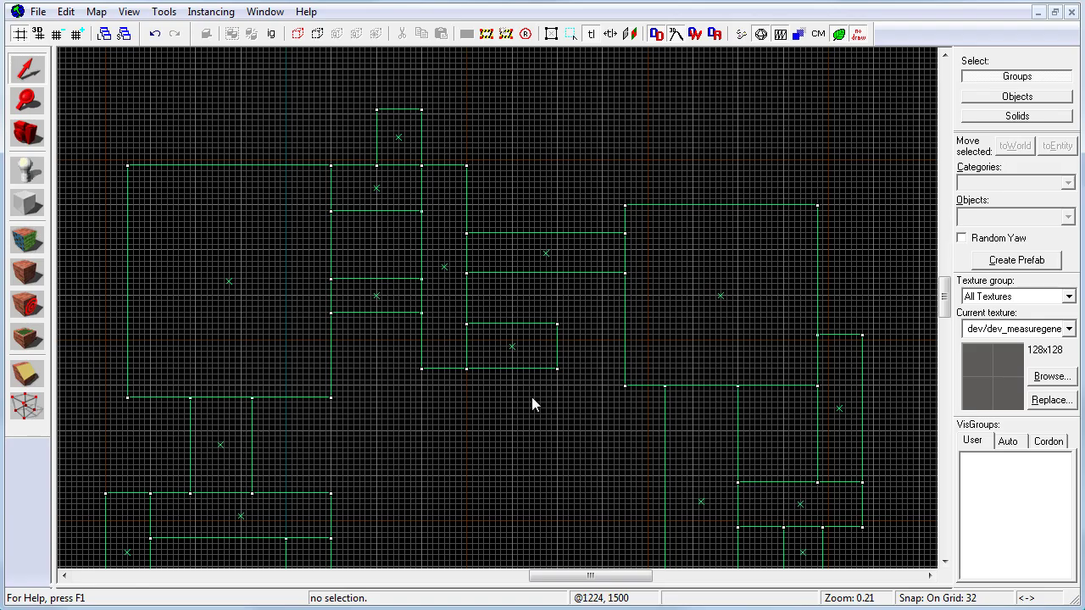
Lengthen the lower middle corridor eastward and add a short block linking it to the corridor above
click(509, 345)
drag(563, 345, 585, 346)
mouse_move(559, 343)
shift+mouse_down()
mouse_move(559, 298)
mouse_move(559, 310)
shift+mouse_up()
key(Escape)
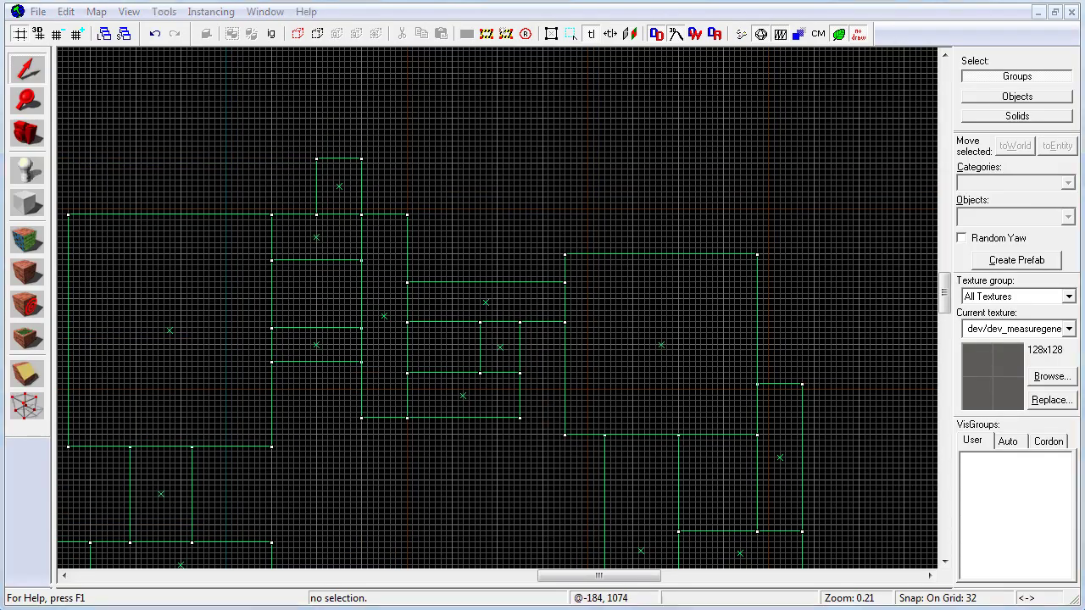
Copy the large southern floor to the north of the layout and stretch the short north corridor up to reach it
scroll(484, 433, down, 3)
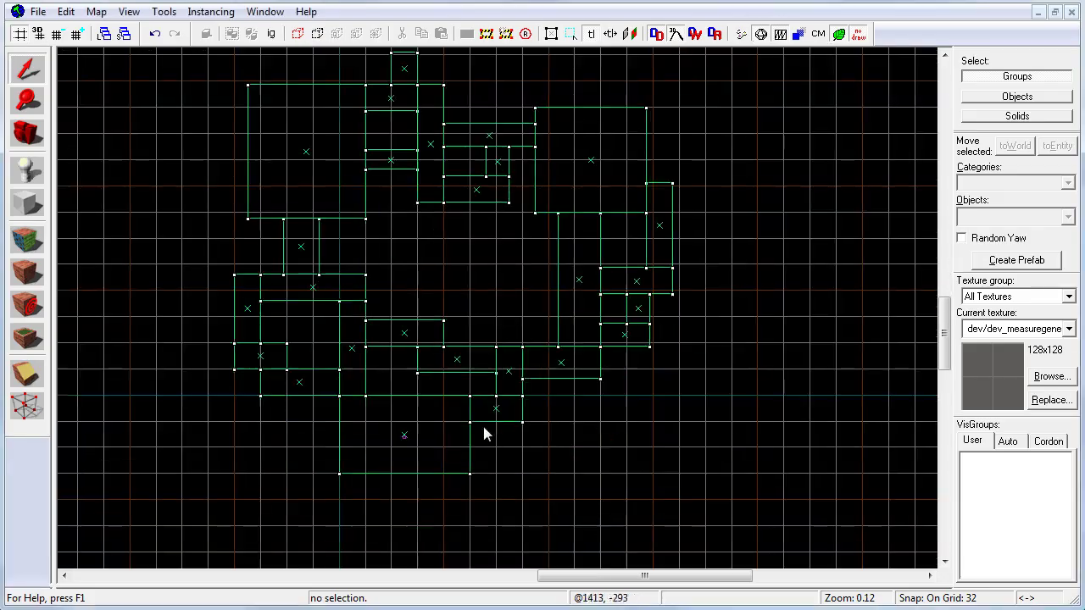
click(408, 434)
scroll(408, 434, up, 2)
drag(421, 450, 511, 126)
key(Escape)
scroll(542, 297, up, 1)
click(410, 298)
drag(387, 268, 387, 240)
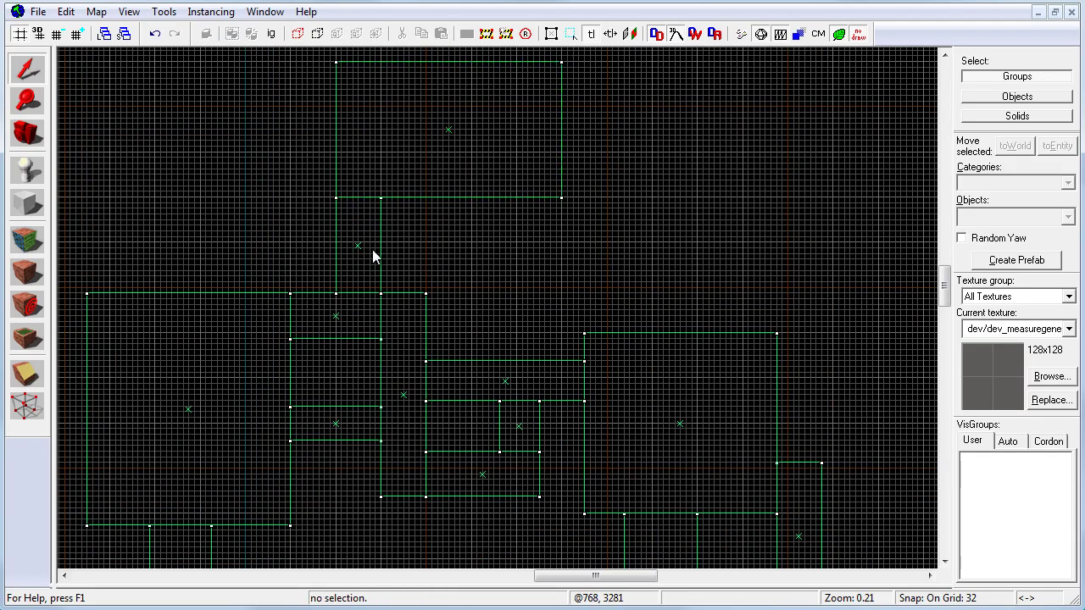
Copy the 256 by 544 north corridor eastward and join it to the northeast area with a 384 by 256 block
drag(356, 246, 526, 246)
drag(475, 249, 487, 243)
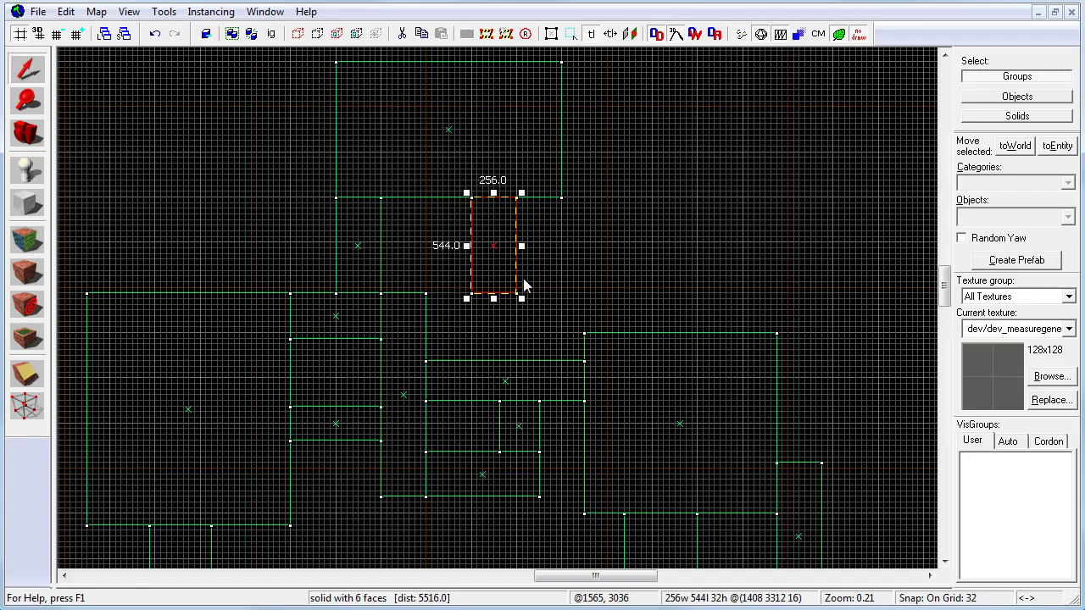
drag(540, 335, 540, 339)
click(632, 333)
shift+drag(632, 396, 632, 345)
drag(781, 467, 634, 338)
drag(596, 278, 597, 285)
Widen the tall eastern corridor and the block at its south end eastward
middle_drag(695, 555, 543, 245)
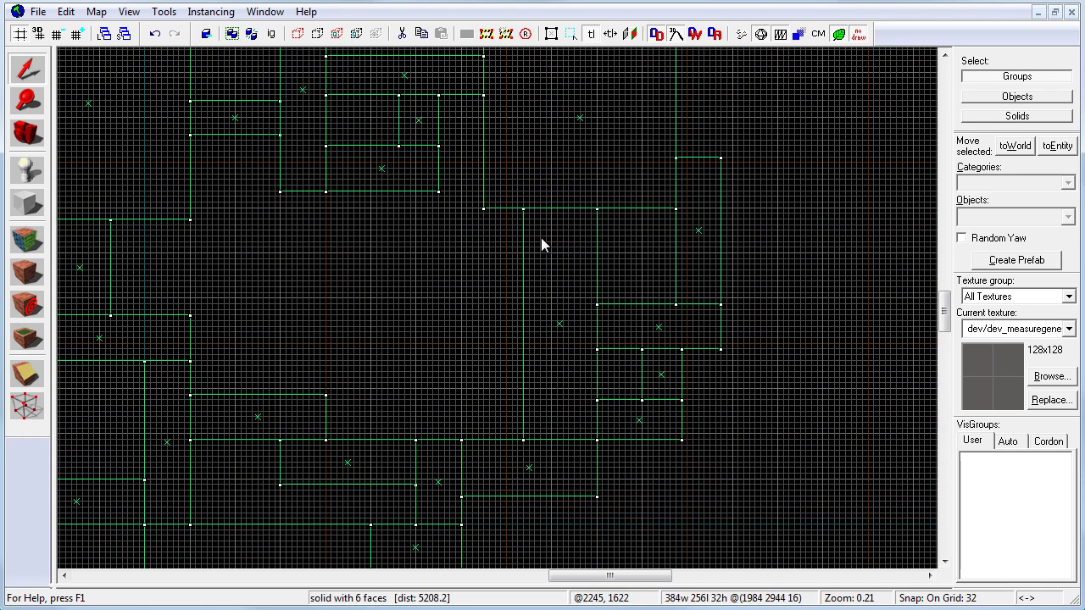
click(560, 323)
drag(602, 324, 613, 324)
click(597, 466)
Shift the eastern side-loop blocks east and fill the gap beside the northeast area with a narrow floor block
drag(643, 220, 763, 418)
click(690, 189)
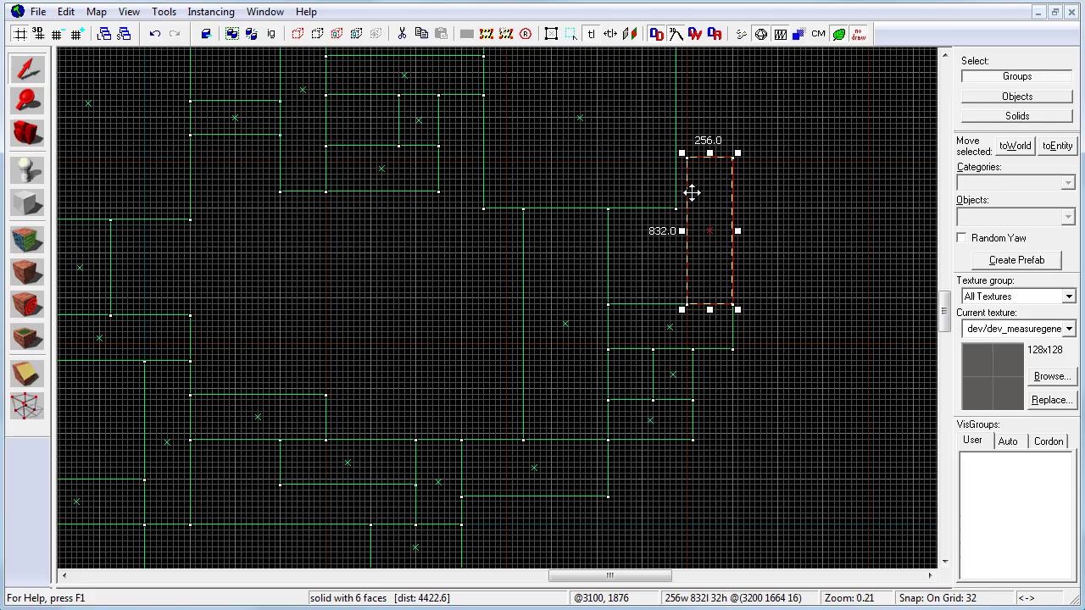
drag(722, 306, 709, 266)
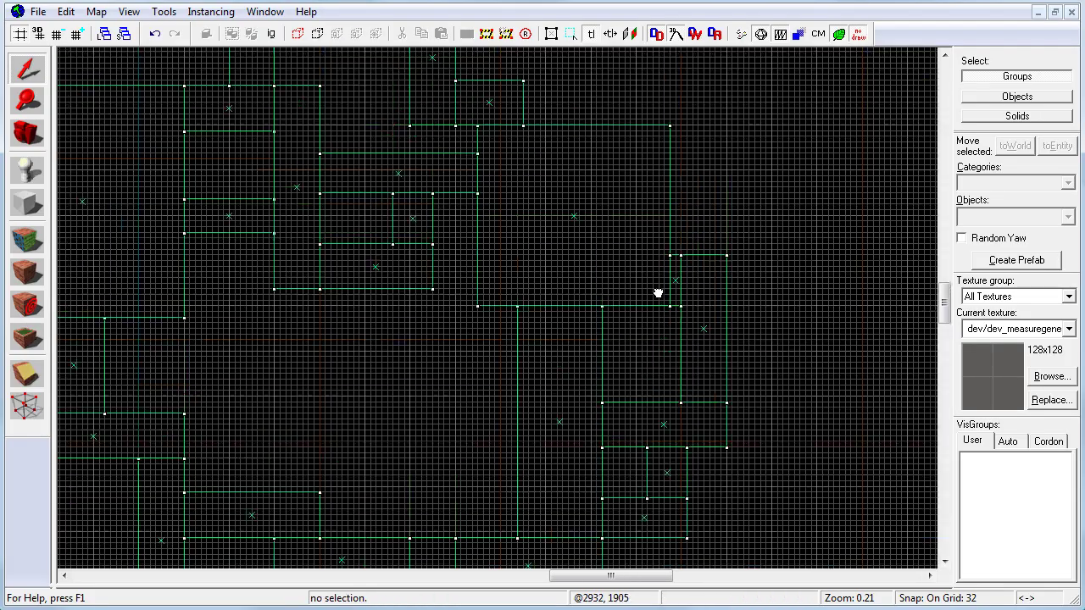
Copy the 384 by 256 connector north into a 704 by 256 corridor, with a 256 by 608 block and a square block east of it
middle_drag(657, 293, 642, 422)
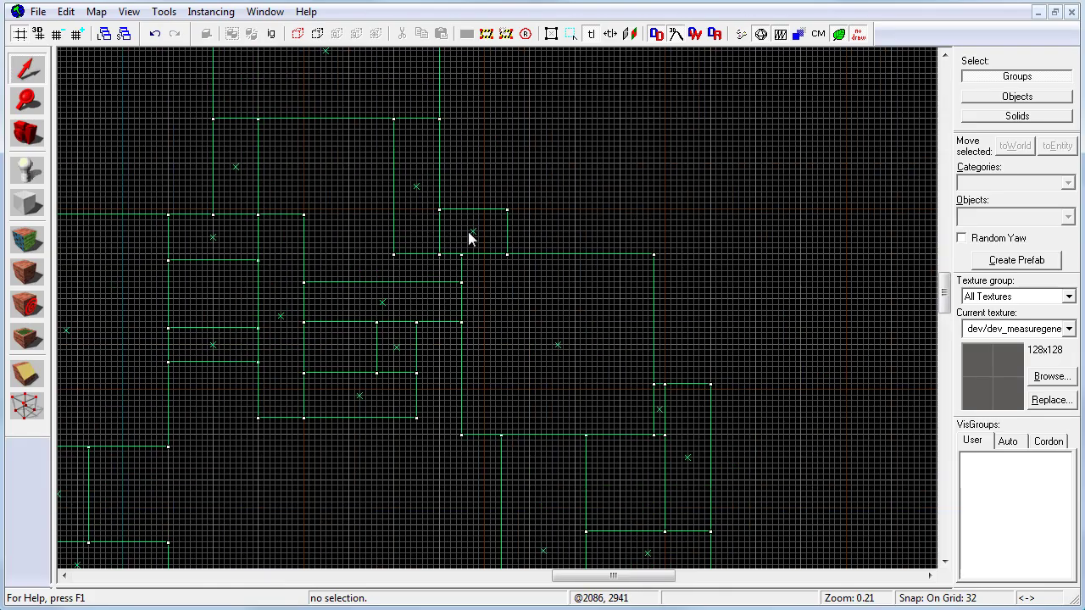
shift+drag(477, 221, 479, 67)
shift+drag(605, 109, 678, 108)
drag(683, 105, 621, 167)
middle_drag(602, 126, 576, 196)
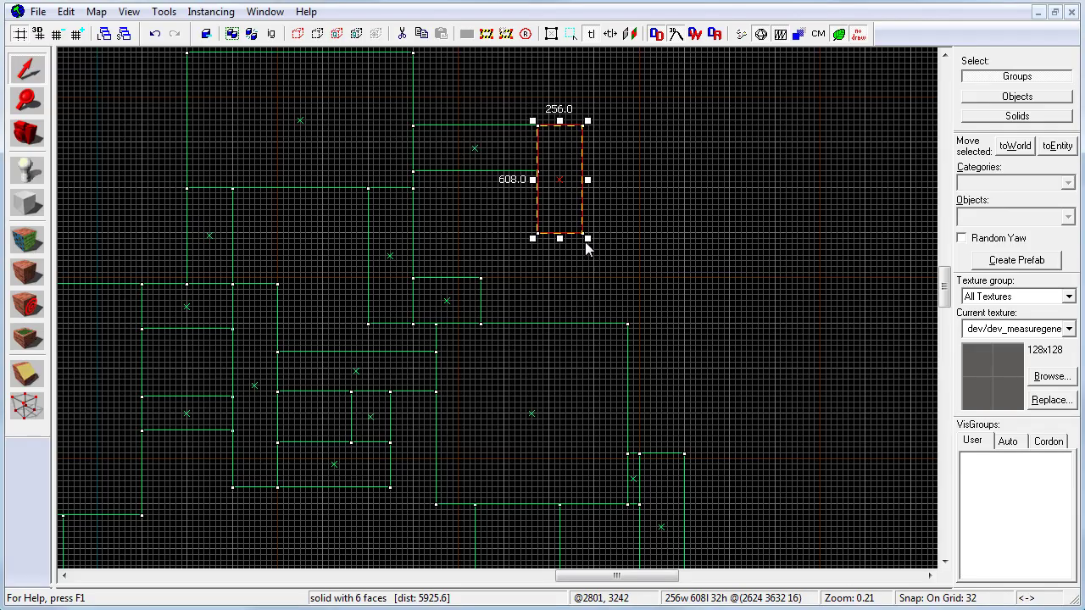
drag(559, 238, 631, 300)
Shorten the 704 by 256 corridor from its east end and shift the 256 by 608 block west against it
click(474, 148)
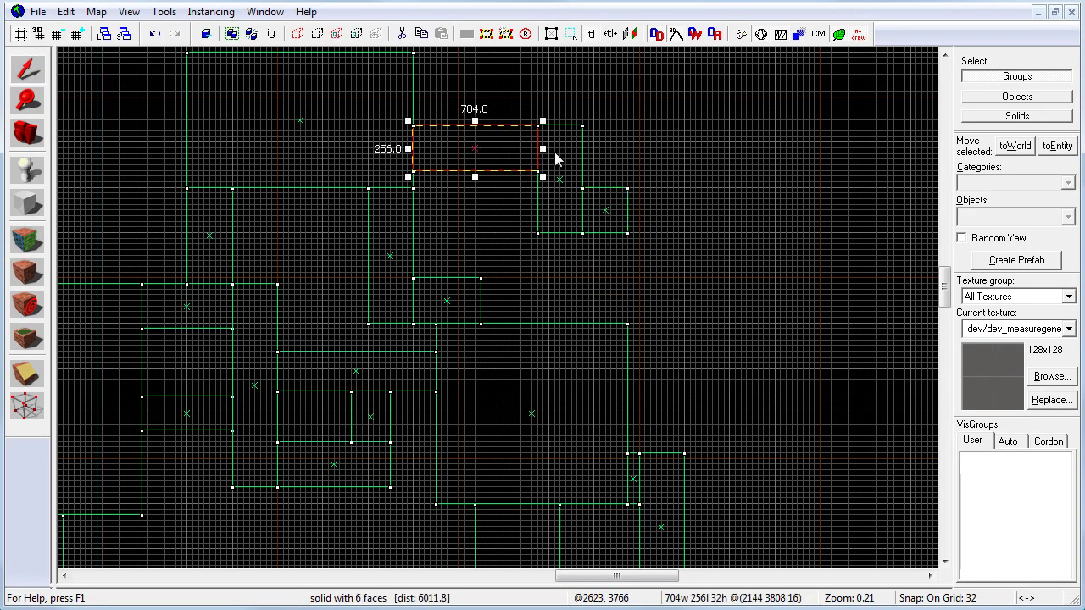
drag(542, 148, 502, 149)
click(559, 179)
ctrl+click(605, 210)
key(Escape)
Continue the stepped corridor with 256-wide blocks southeast to the northeast area, and widen that area slightly eastward
drag(571, 196, 618, 254)
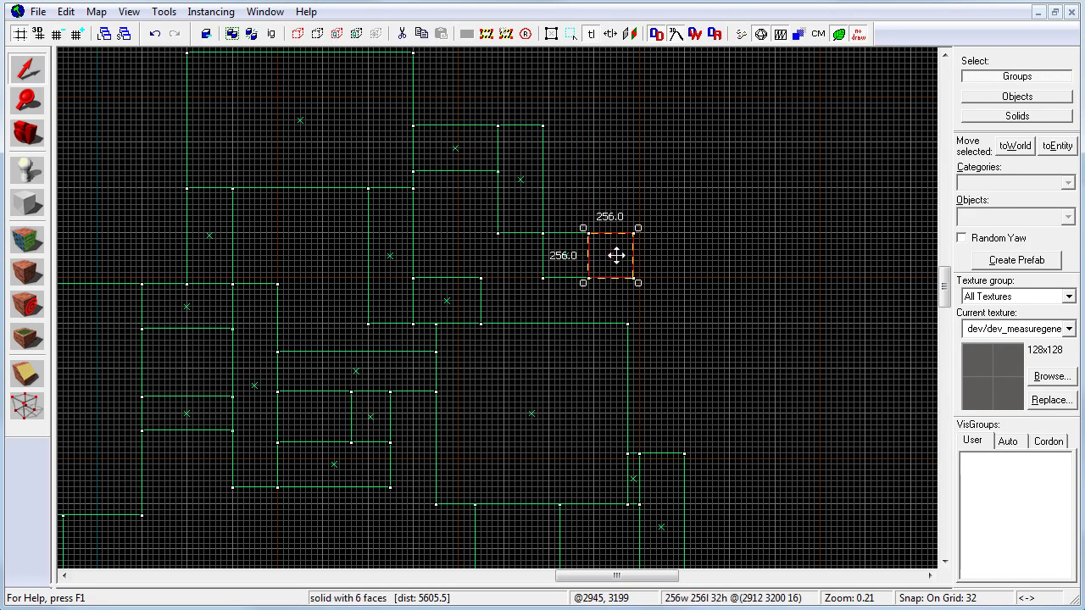
click(627, 364)
click(542, 211)
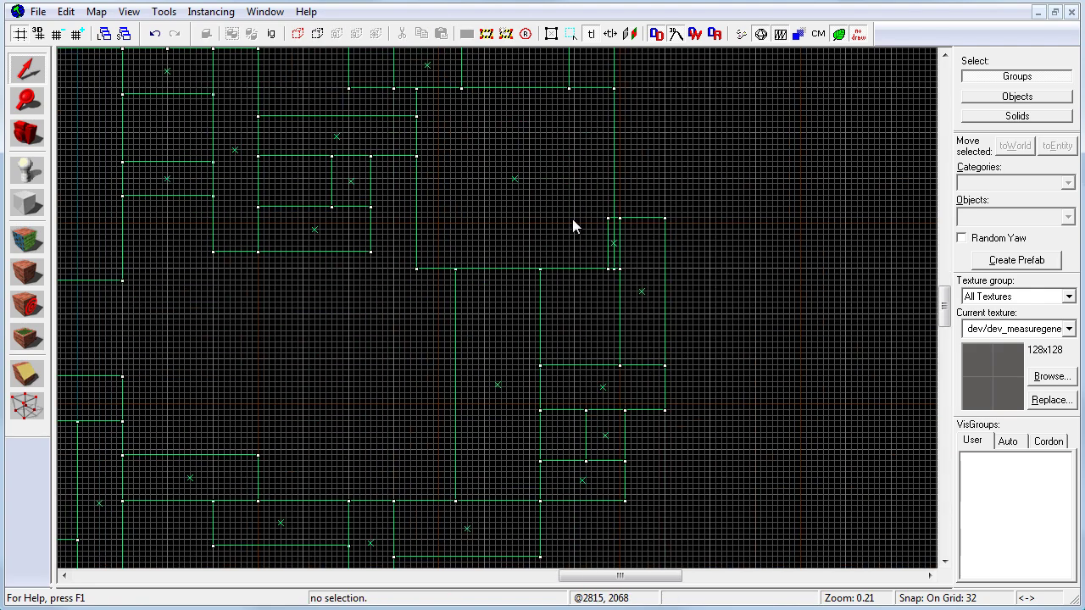
Shift the eastern side-loop blocks and the tall corridor slightly east, and widen the block at the corridor's south end to 864
click(537, 198)
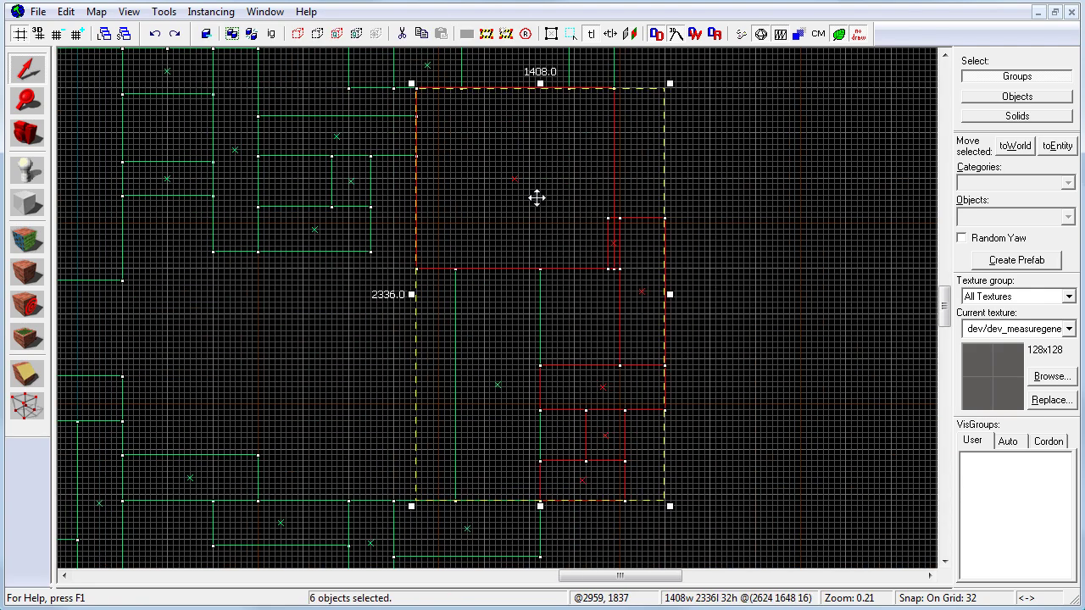
click(615, 296)
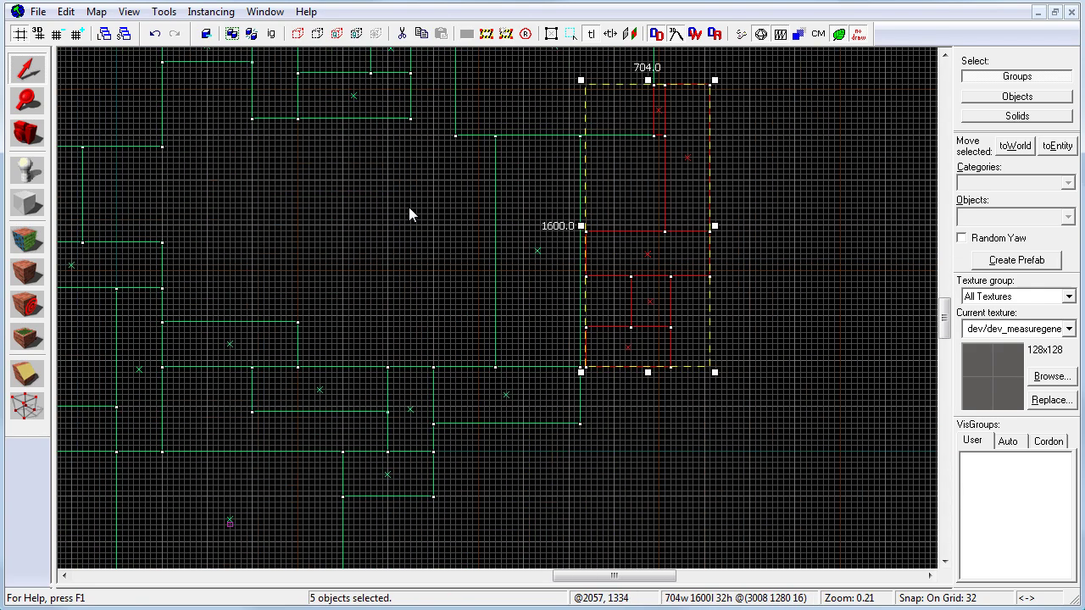
click(561, 251)
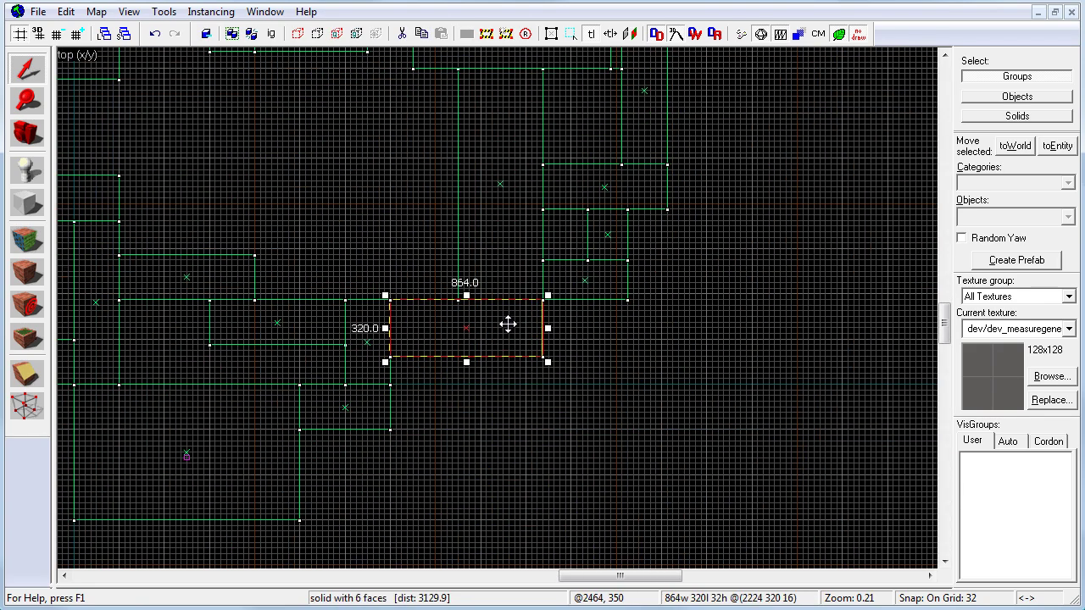
Move the 864 by 320 block 64 units south and extend the tall corridor down to it
click(499, 302)
click(499, 301)
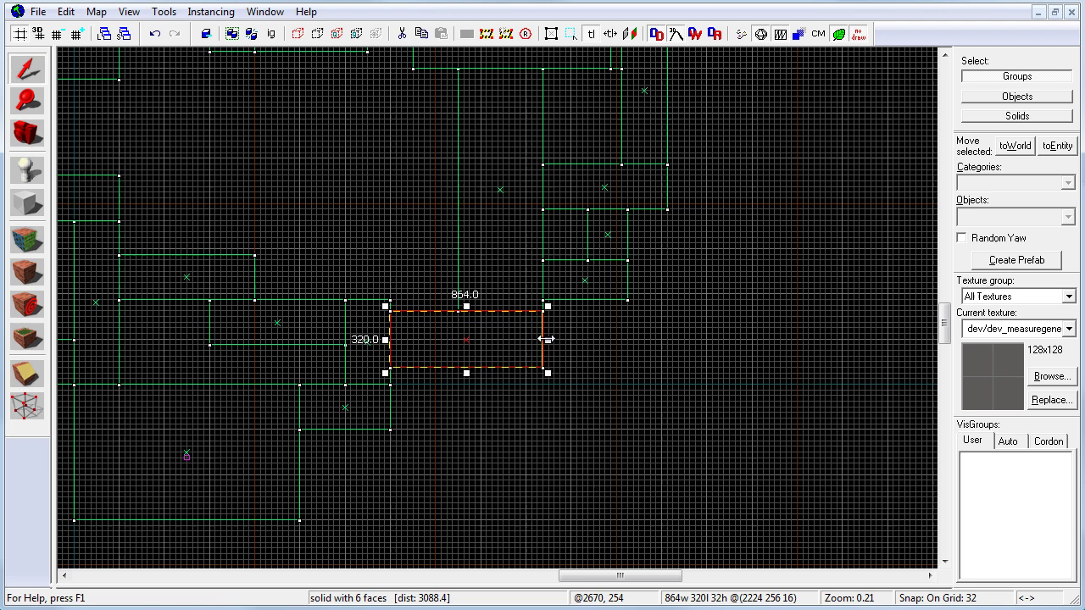
click(390, 245)
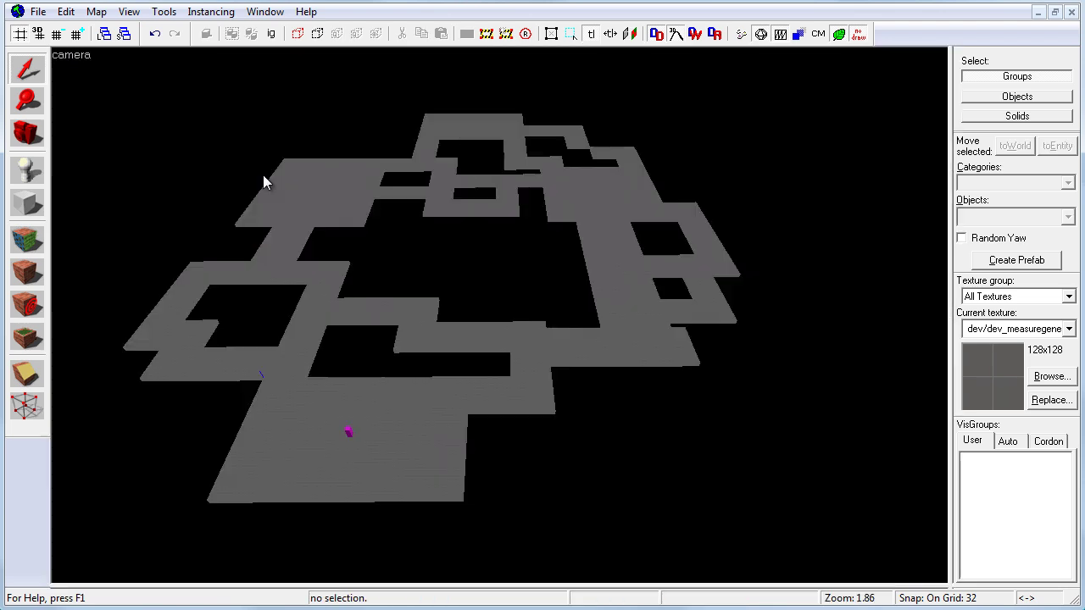
Place an info_player_counterterrorist entity on the large floor at the north end of the layout
key(z)
key(w)
key(s)
key(z)
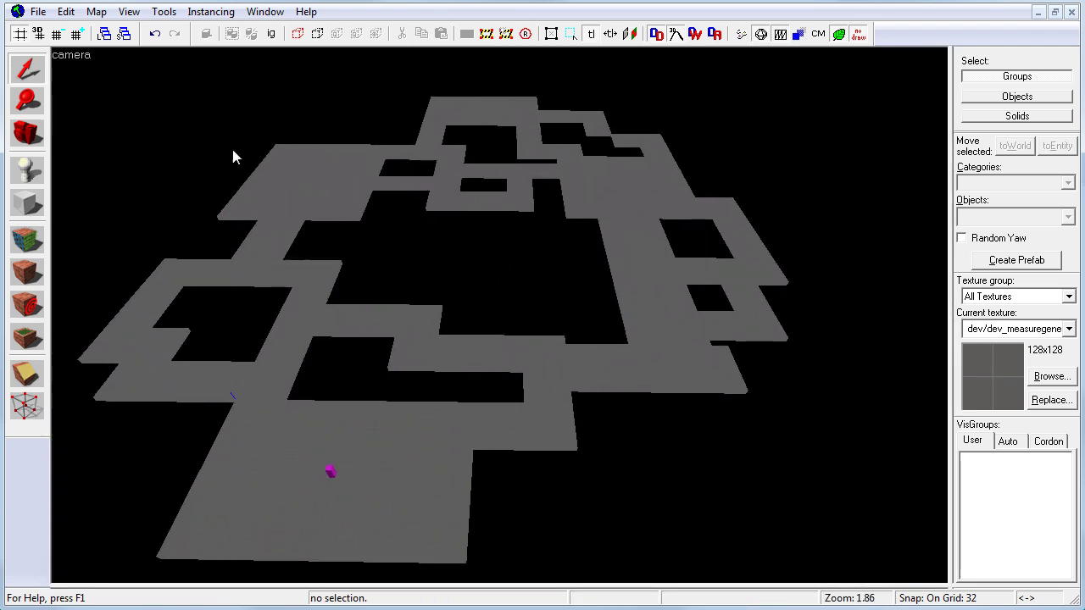
key(shift+e)
click(1067, 216)
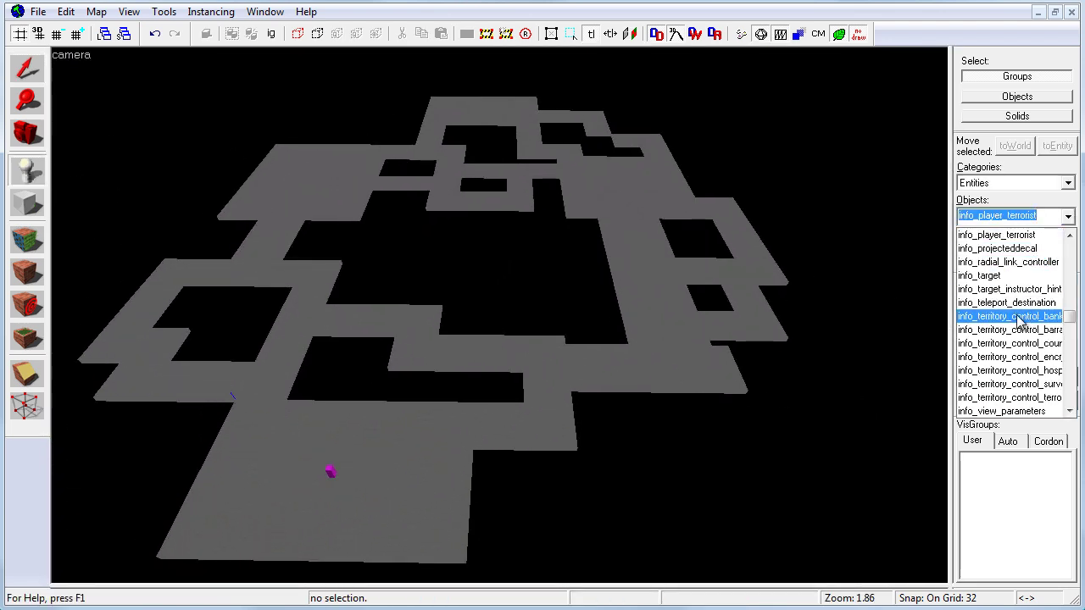
scroll(1019, 307, up, 1)
click(1017, 233)
key(z)
key(w)
key(s)
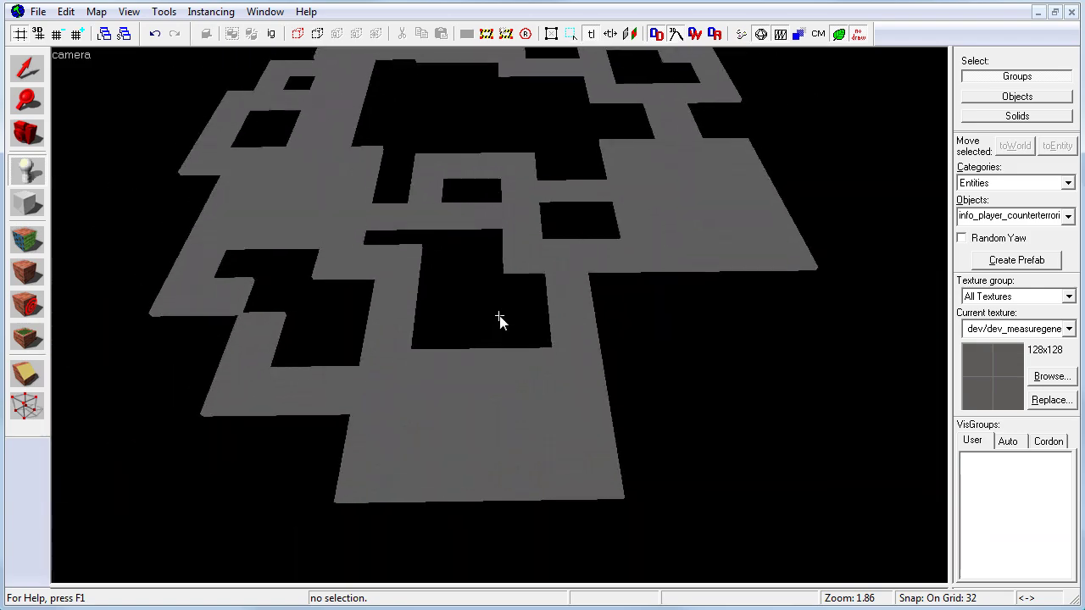
key(w)
click(500, 316)
key(z)
click(39, 69)
key(shift+z)
key(shift+z)
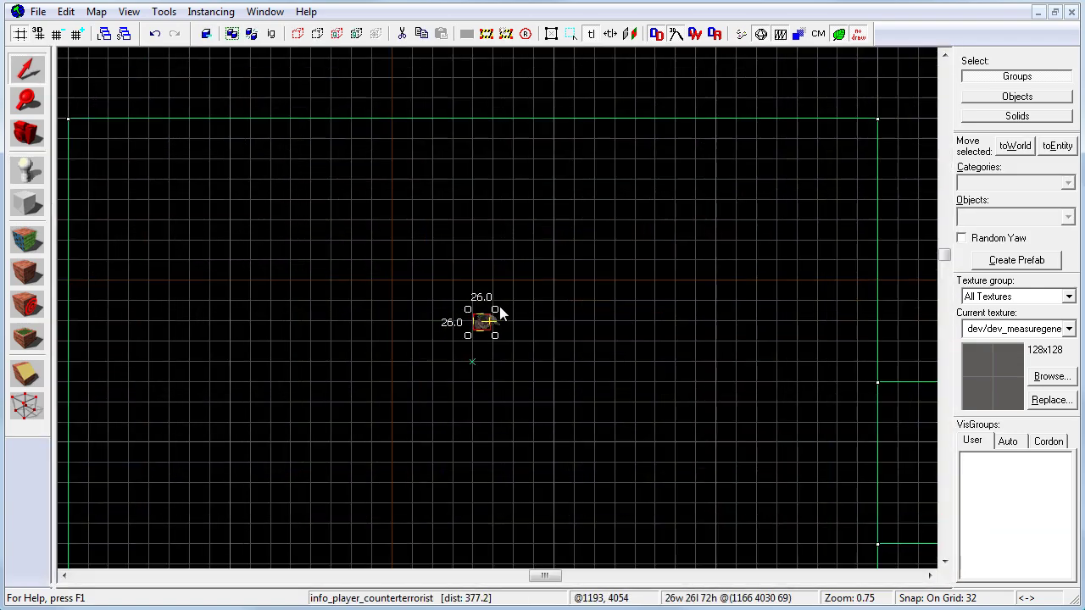
key(shift+z)
key(shift+z)
scroll(735, 190, down, 2)
key(shift+z)
key(shift+z)
key(z)
key(s)
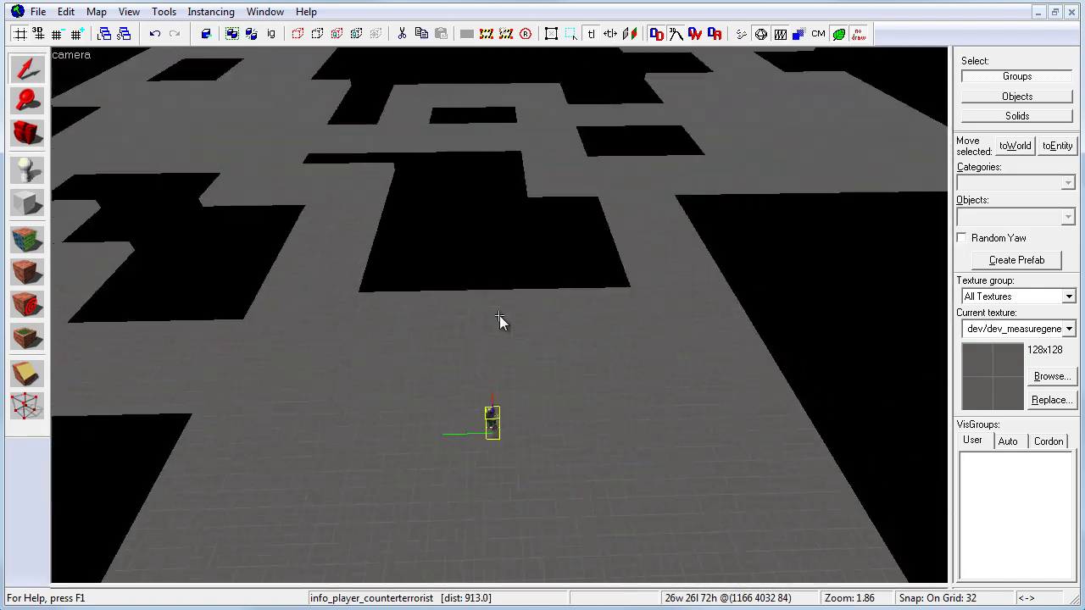
key(z)
click(266, 298)
Inspect the counter-terrorist spawn up close and look out over the layout from behind it
key(shift+z)
key(shift+z)
scroll(516, 329, down, 4)
click(635, 392)
drag(574, 390, 462, 387)
key(s)
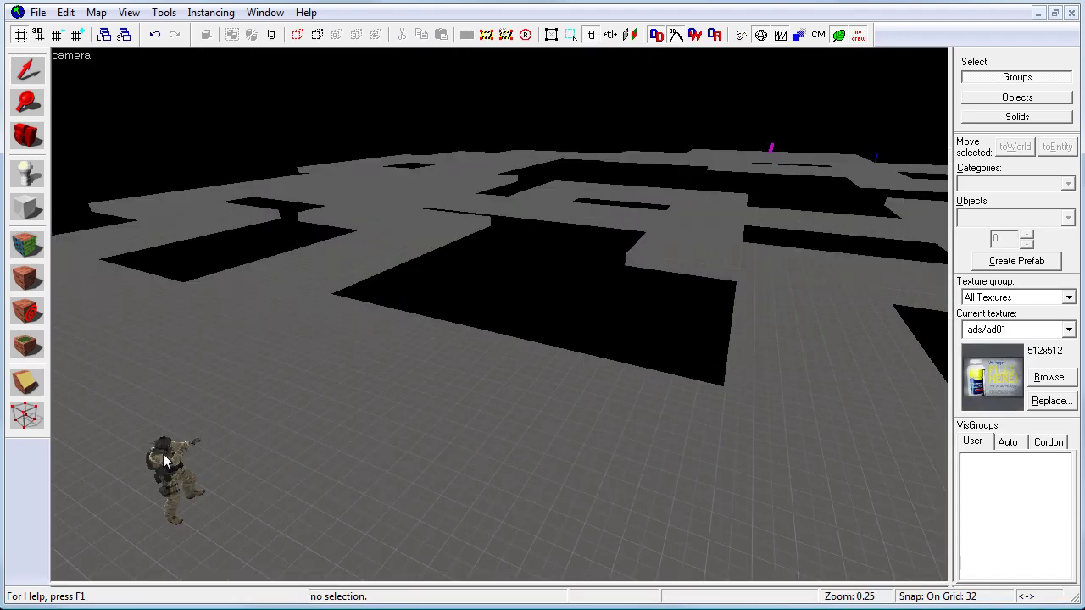
click(165, 453)
key(z)
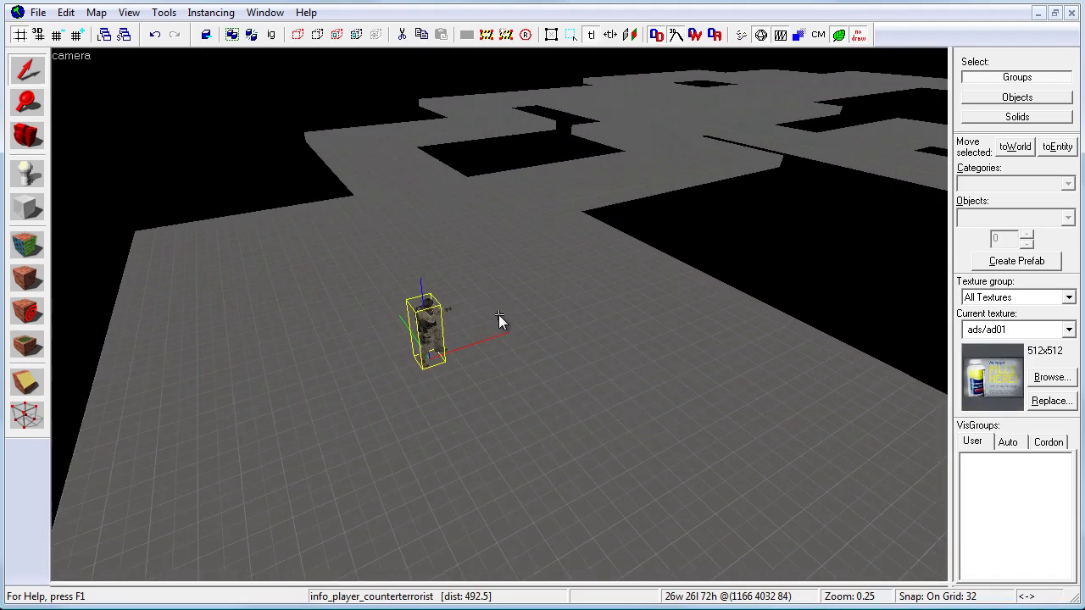
key(w)
key(s)
key(Right)
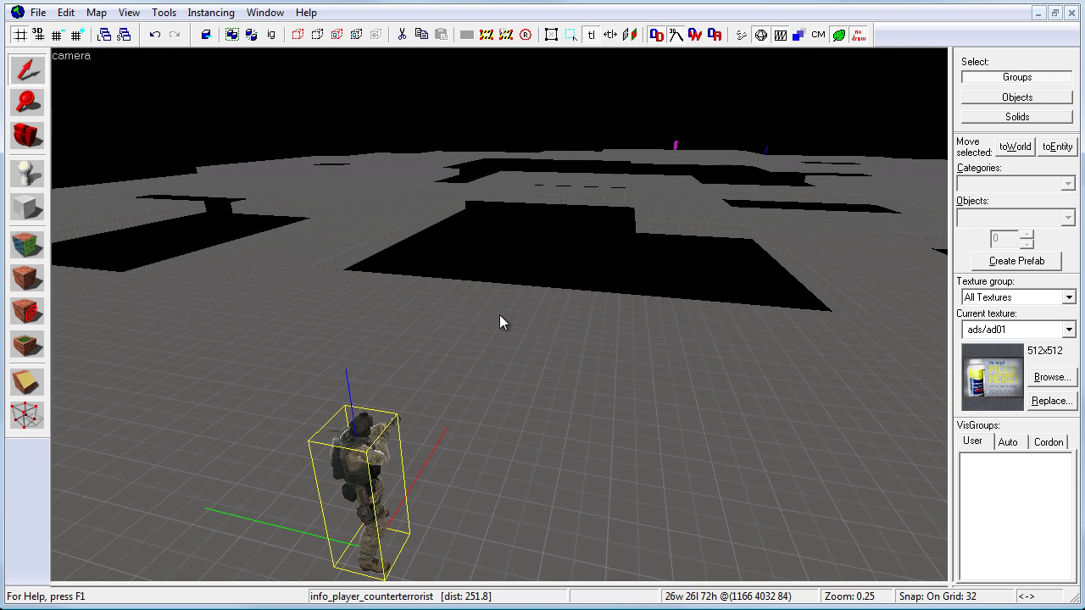
Examine the whole layout in 3D from above, including both spawns, the large areas and the connecting corridors
scroll(500, 316, down, 10)
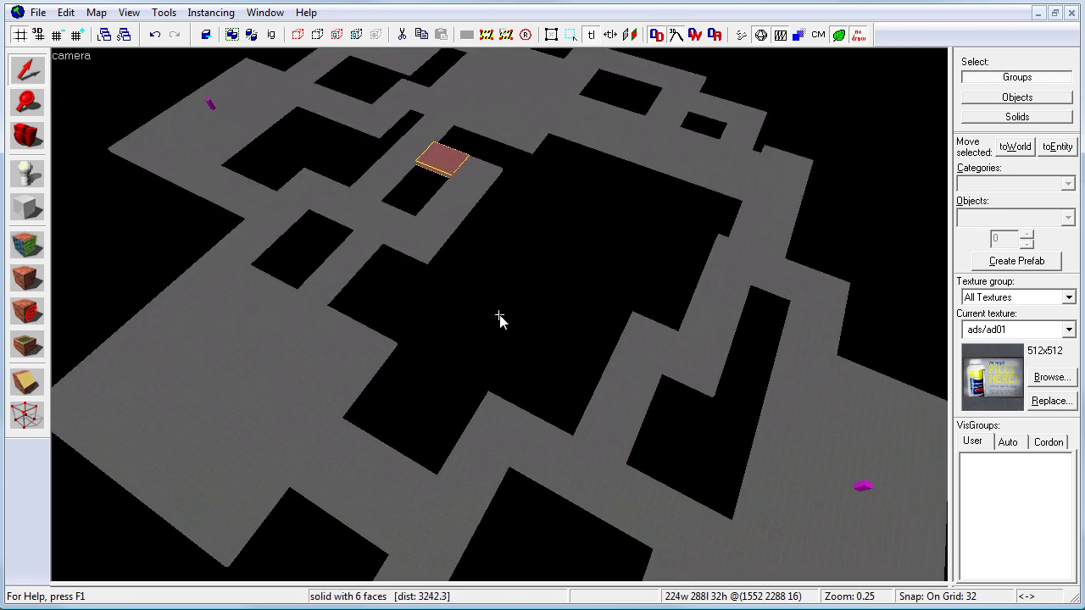
key(w)
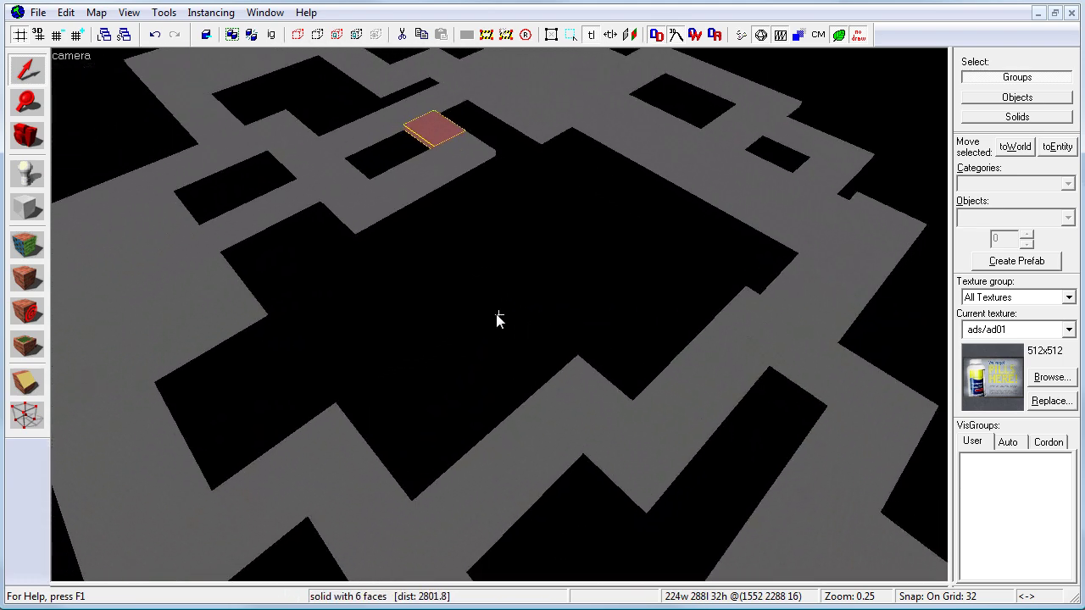
key(z)
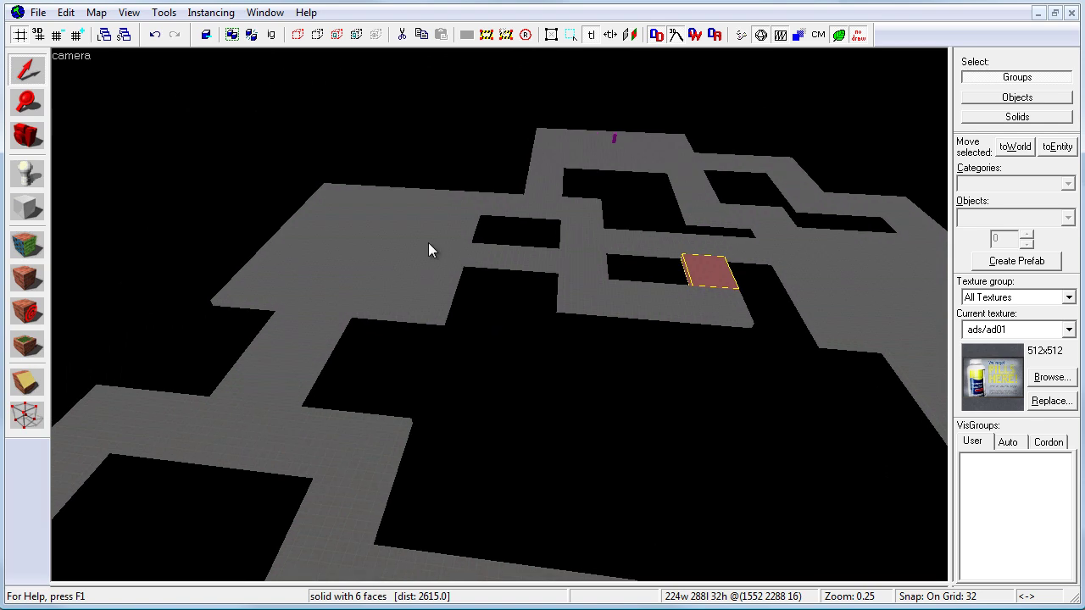
key(z)
key(s)
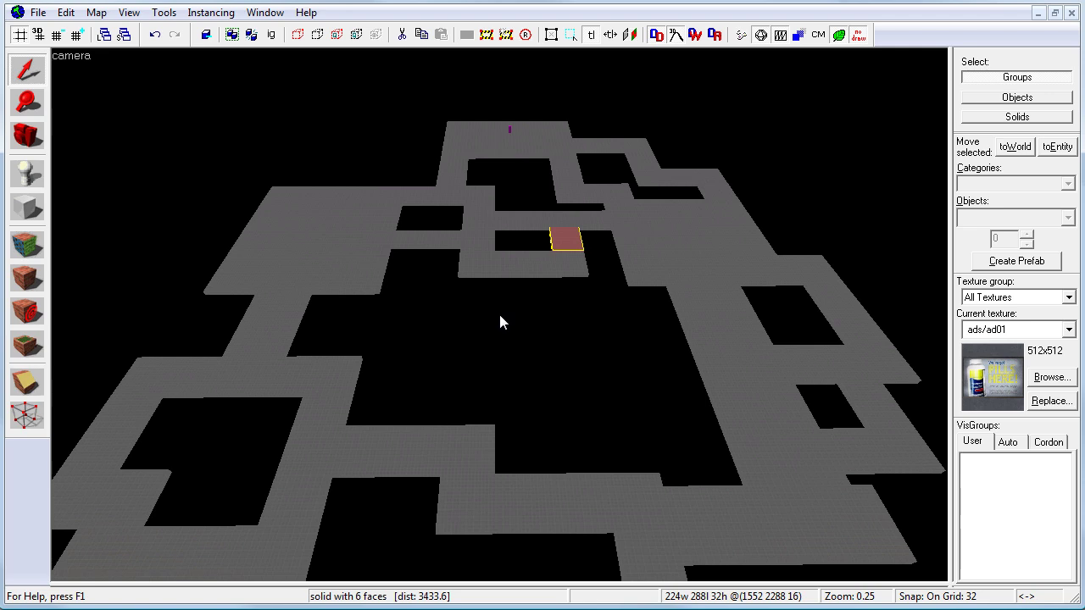
key(z)
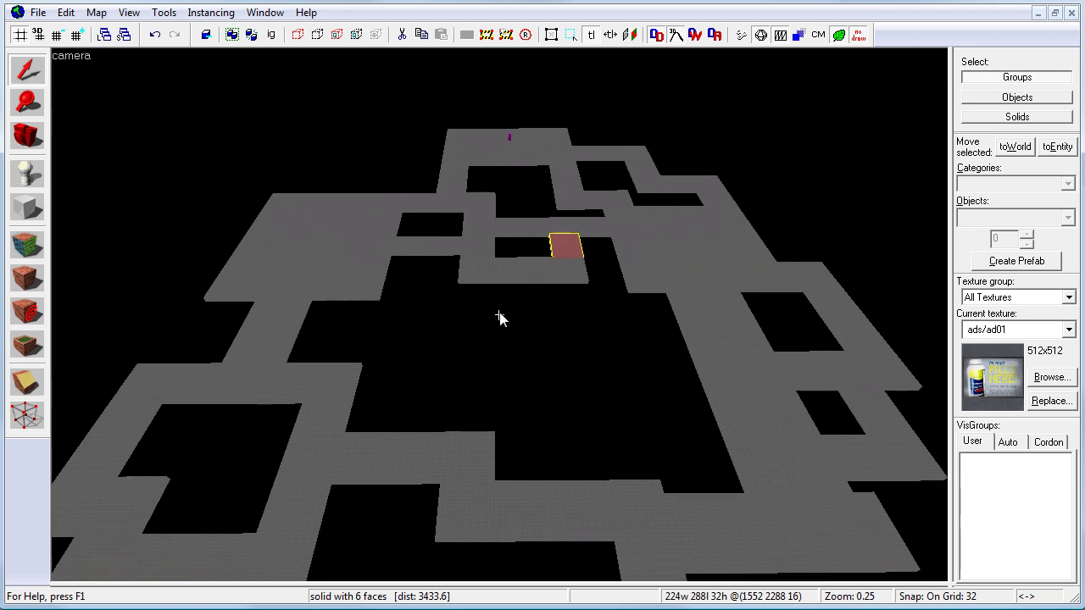
key(w)
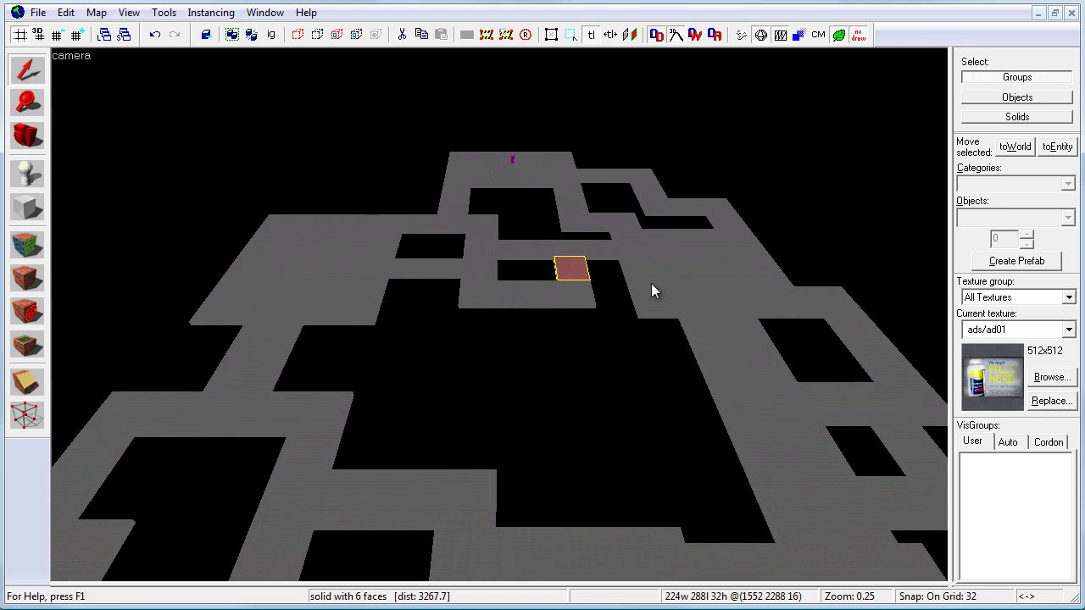
Place an overlay with the de_train/train_abombsite_01 texture, filtered by "site", on the large northwest floor
click(26, 344)
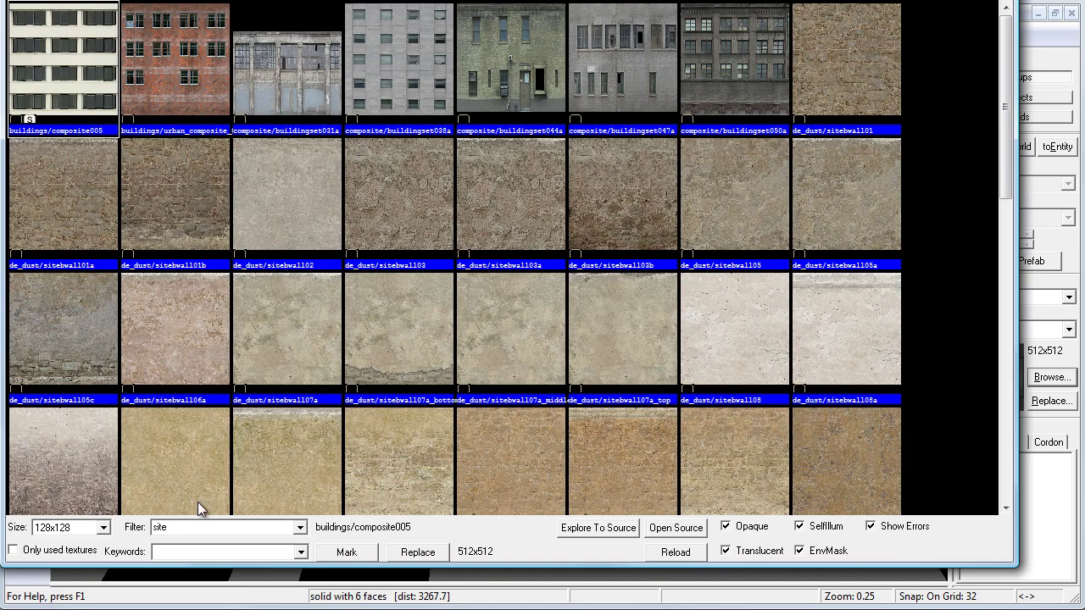
drag(1005, 111, 1005, 321)
double_click(417, 157)
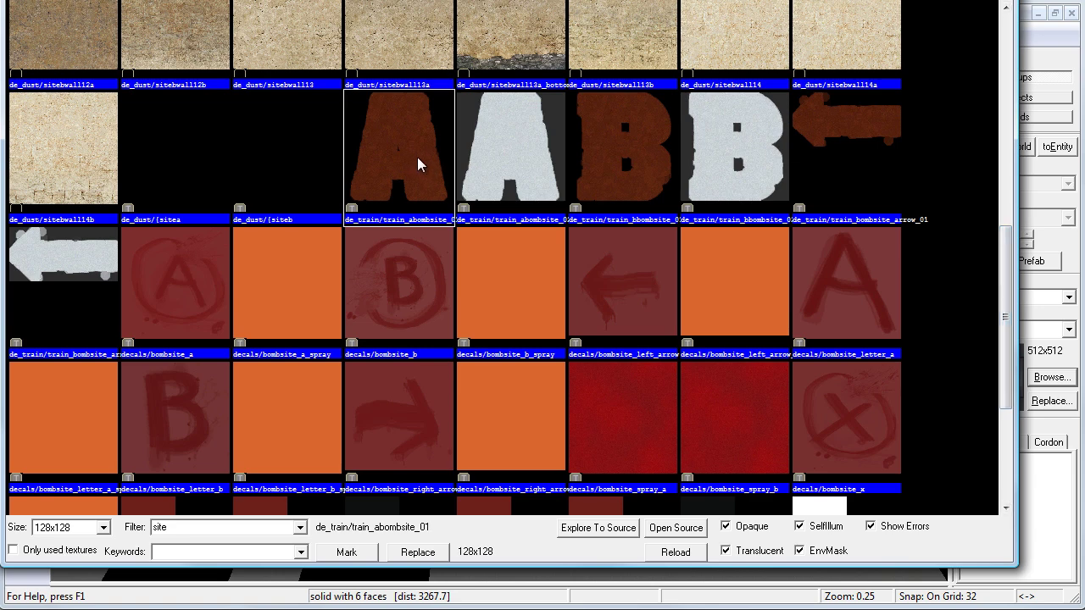
key(z)
key(w)
key(Up)
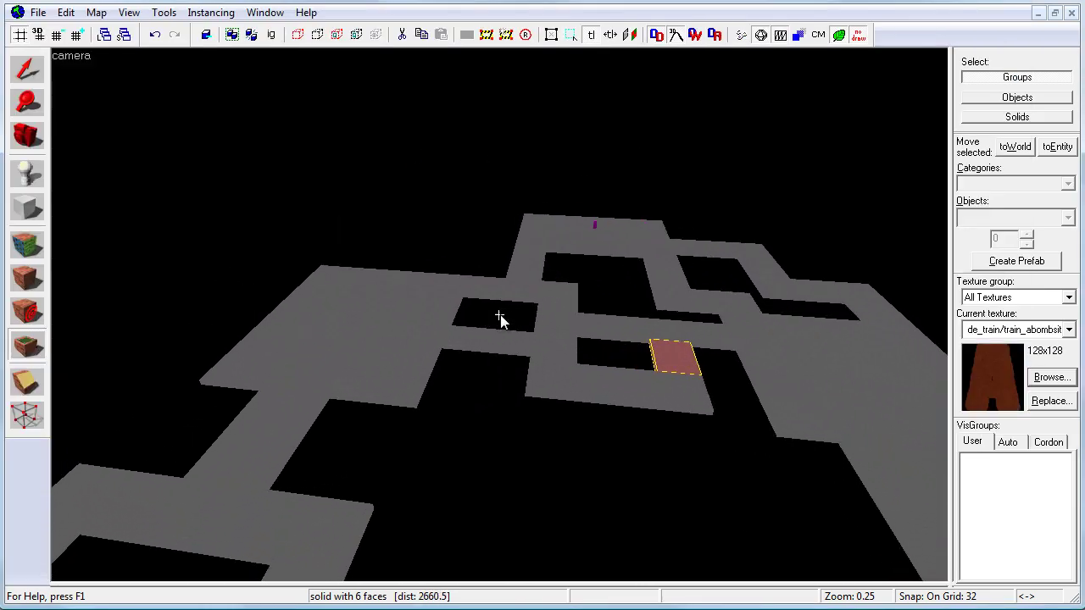
key(z)
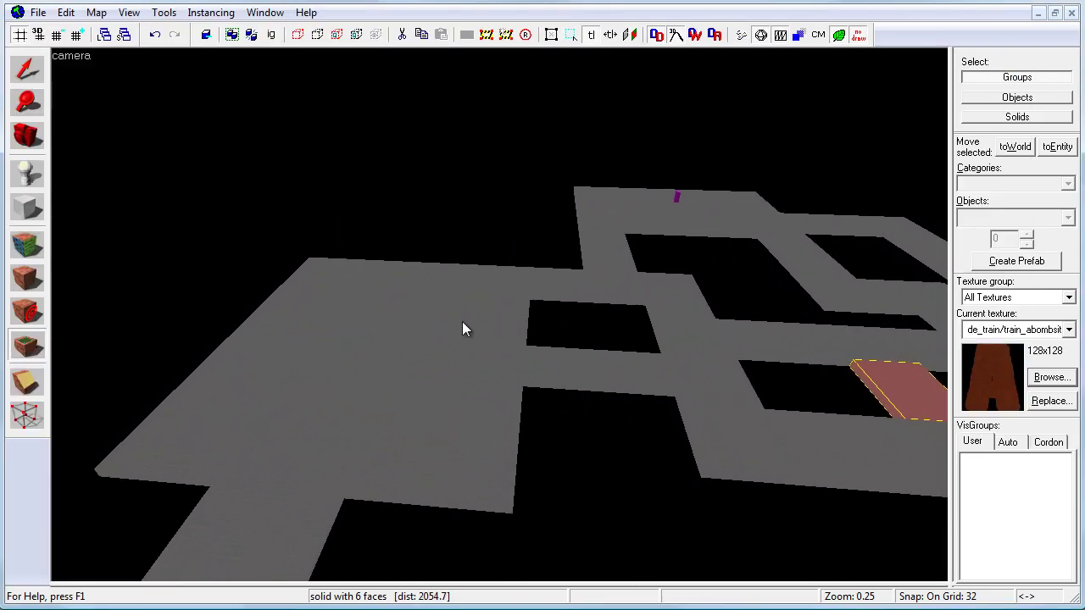
key(shift+s)
key(z)
key(s)
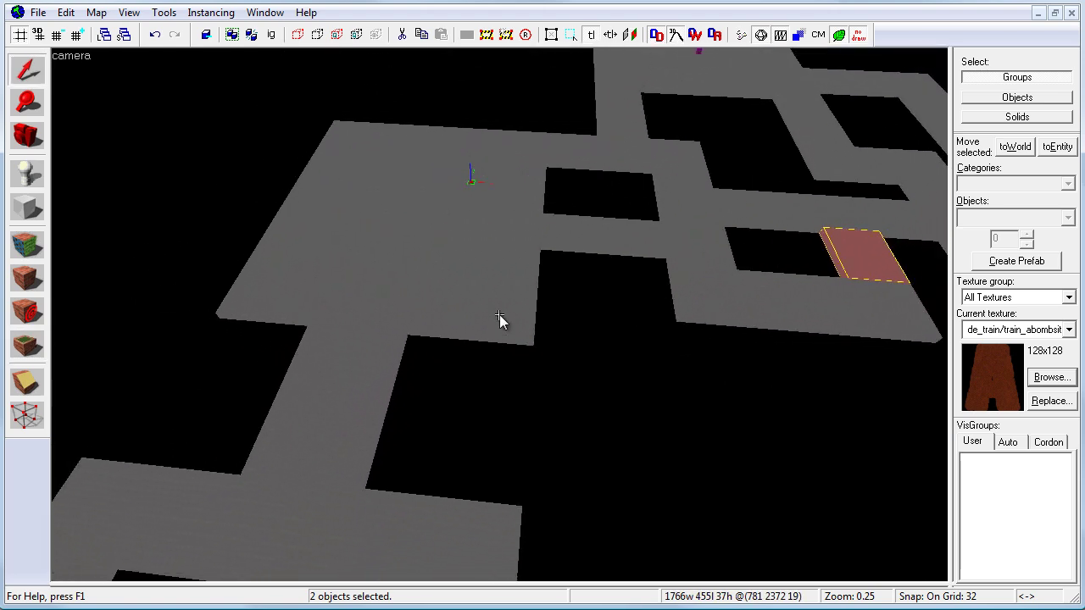
Select the 352 by 544 corridor block leading south from the northwest area to point out that route
key(z)
click(340, 337)
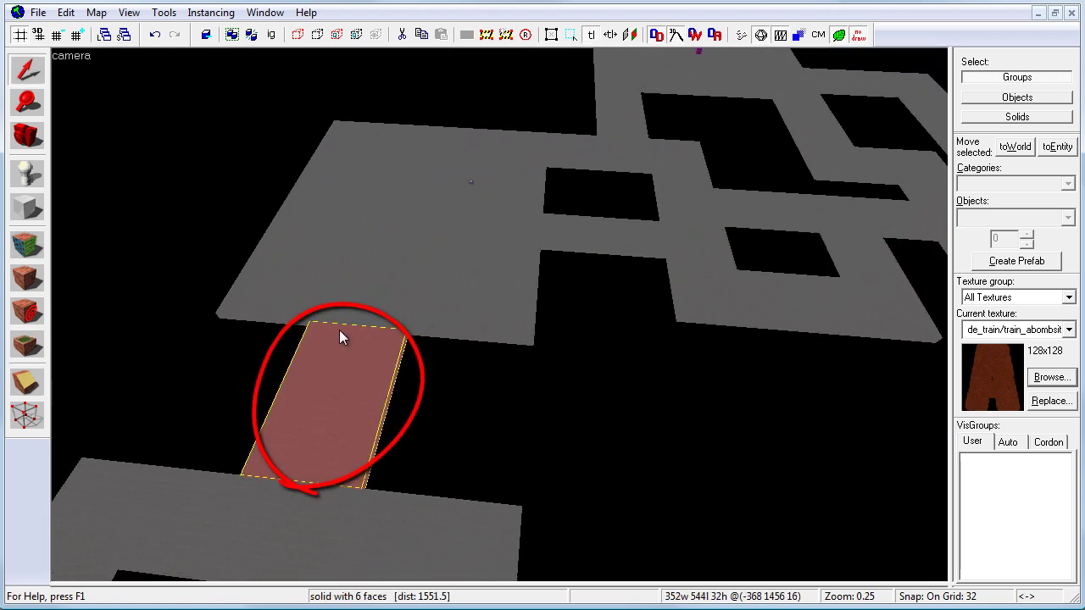
key(z)
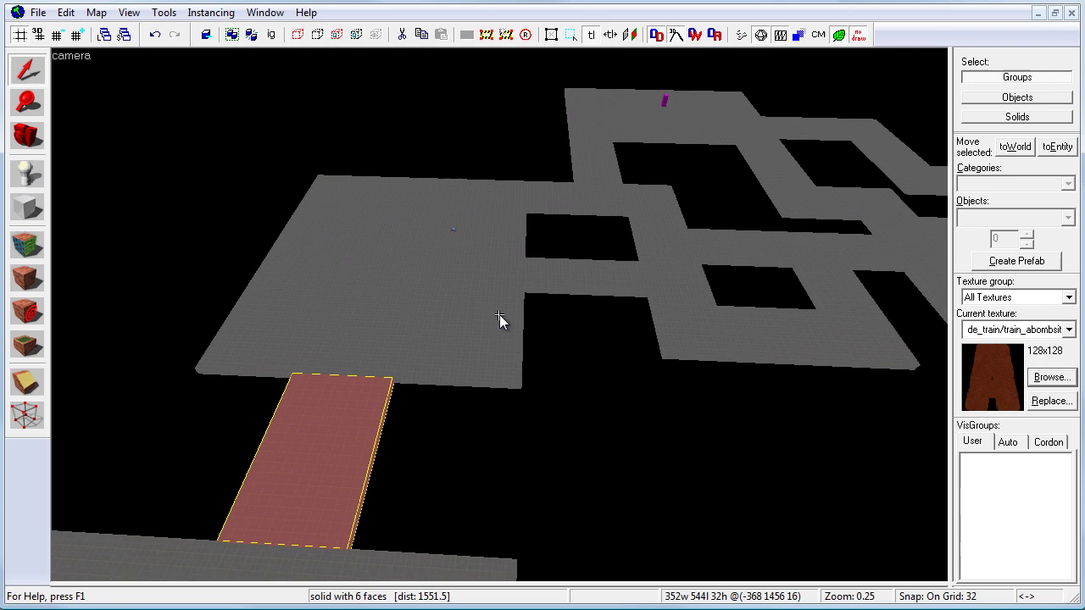
Enlarge the A bombsite overlay on the northwest floor to about 198 by 216 units in the top view
key(z)
key(z)
key(w)
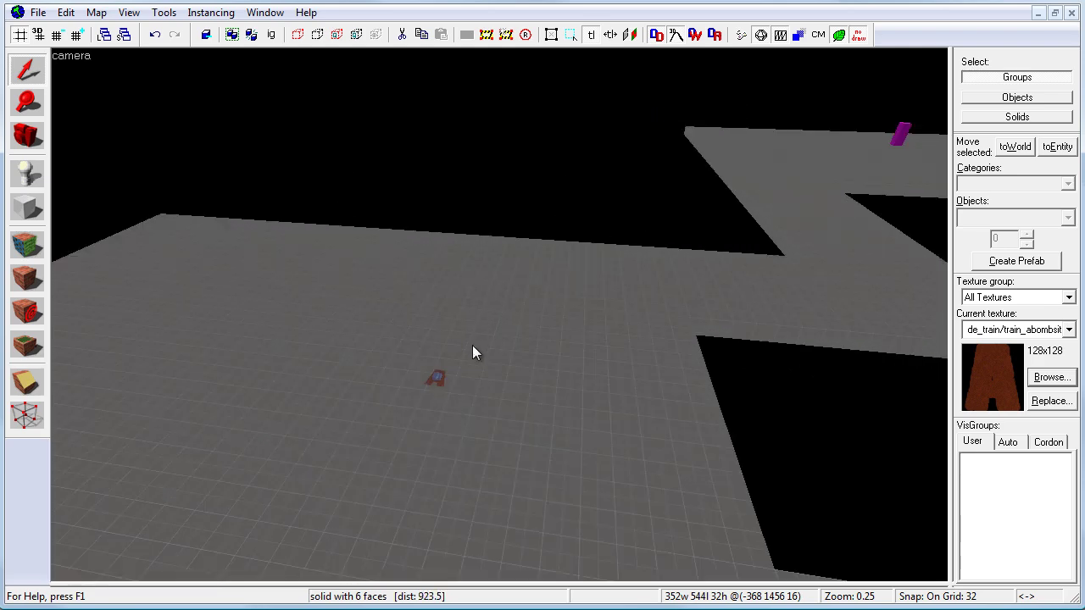
click(437, 376)
key(shift+z)
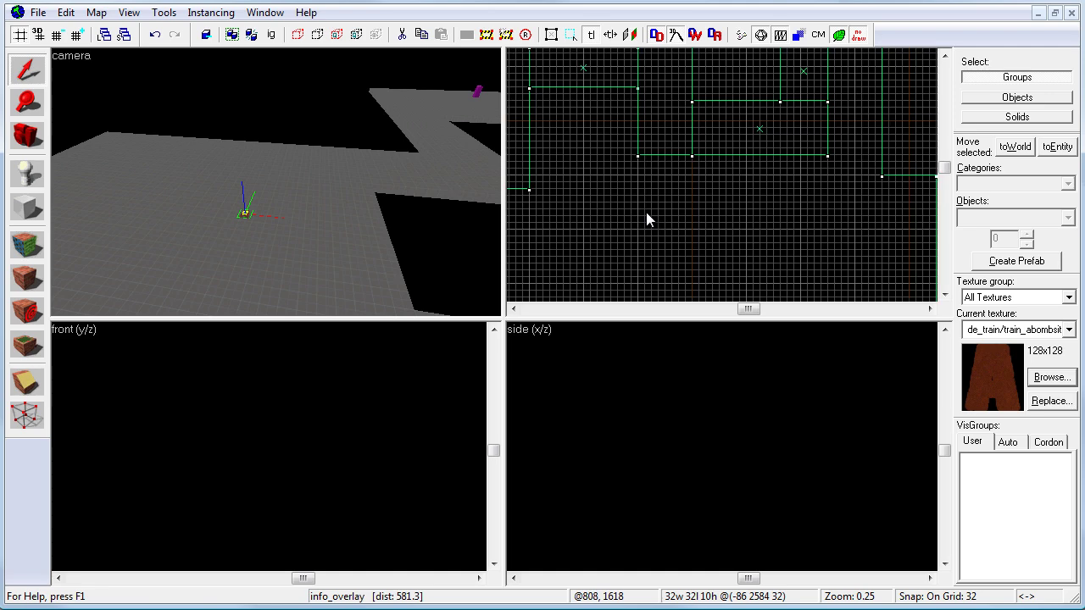
key(shift+z)
scroll(234, 140, up, 3)
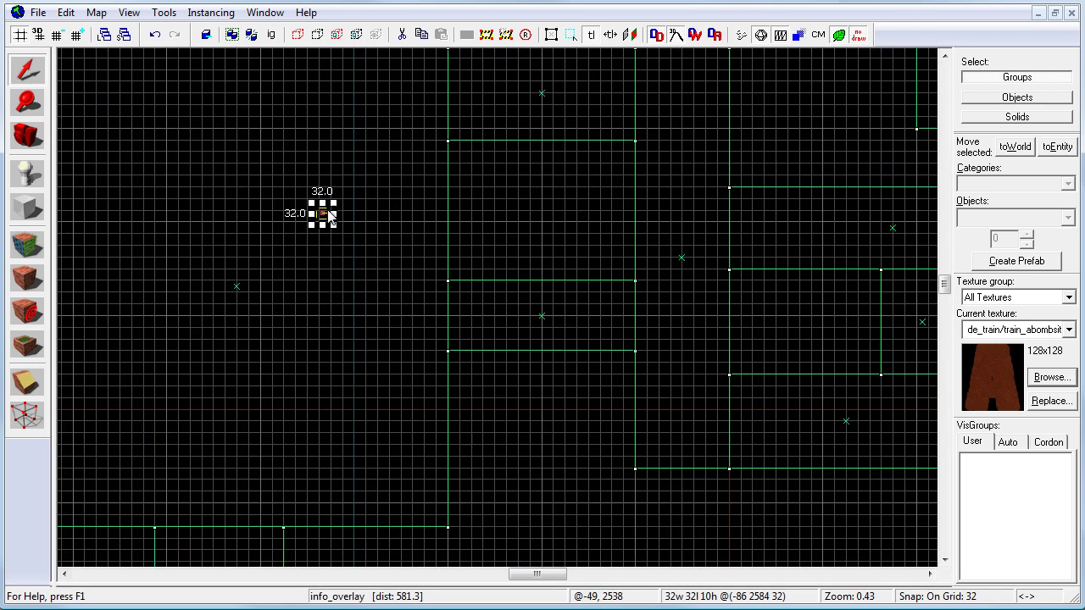
drag(330, 205, 388, 138)
key(shift+z)
key(shift+z)
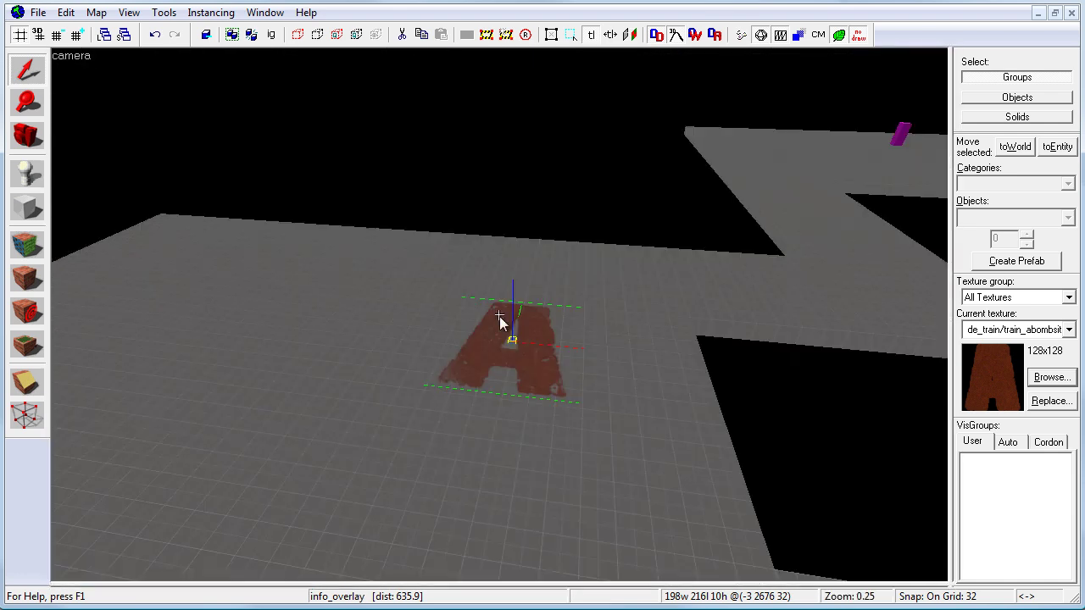
Select the 1120 by 1024 northeast floor and its adjoining southern corridors in turn to examine the second bombsite area and its routes
key(s)
key(d)
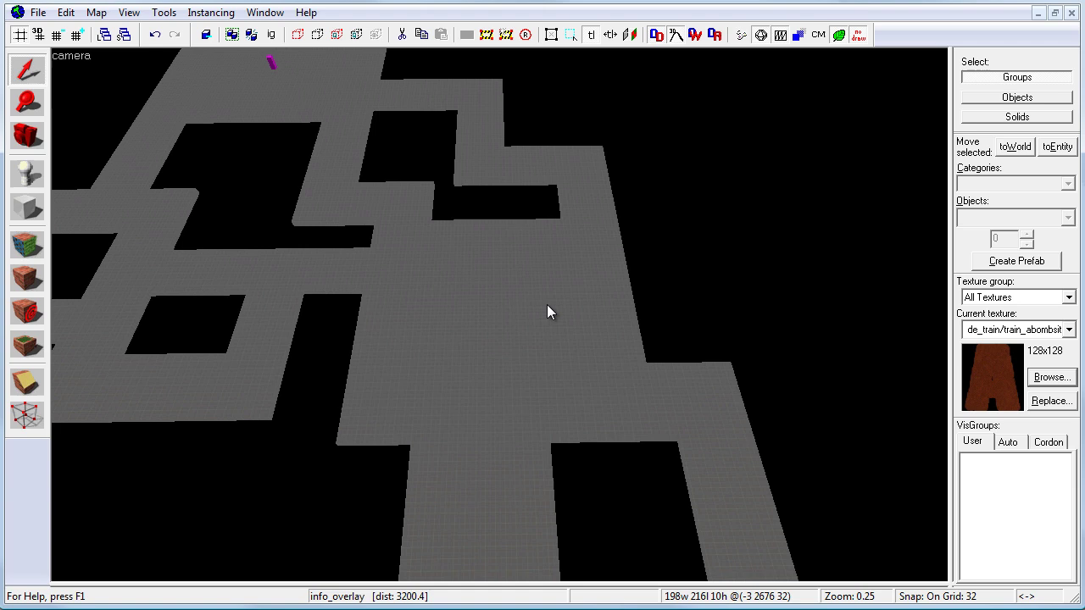
click(553, 356)
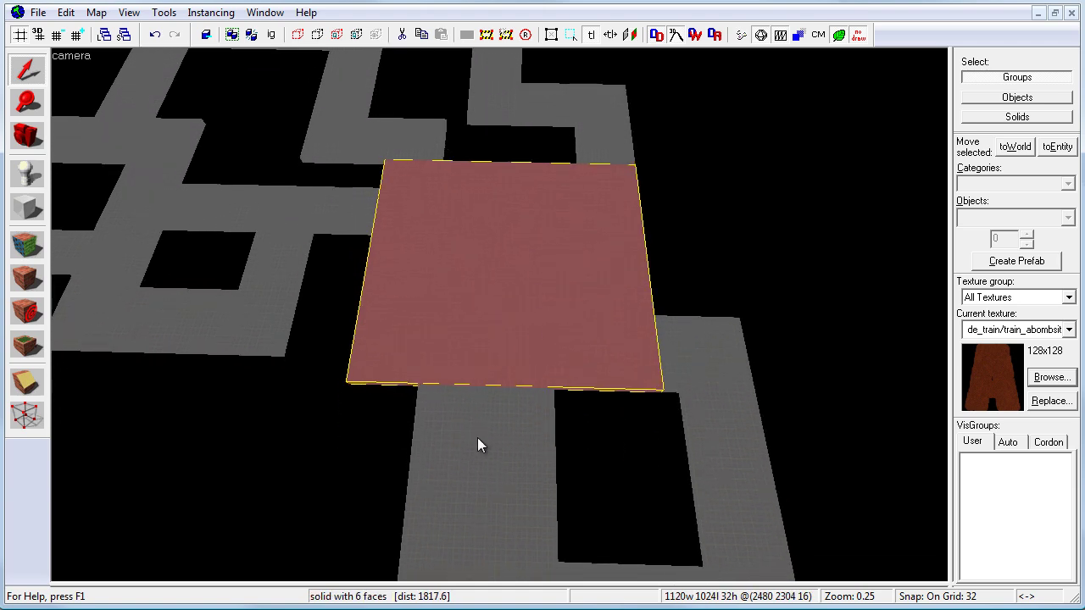
click(477, 437)
click(709, 447)
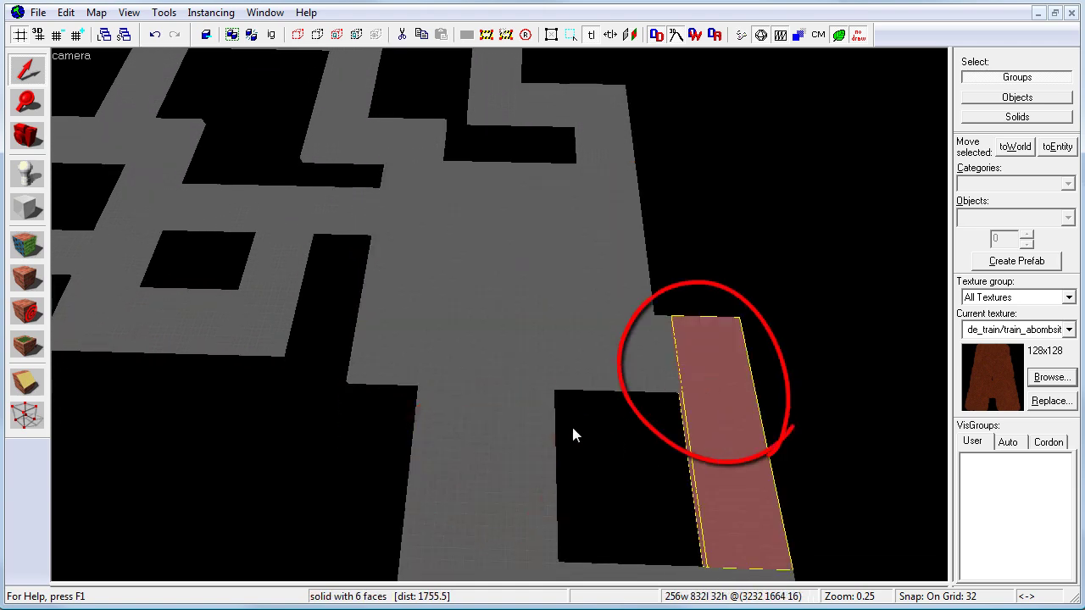
click(507, 404)
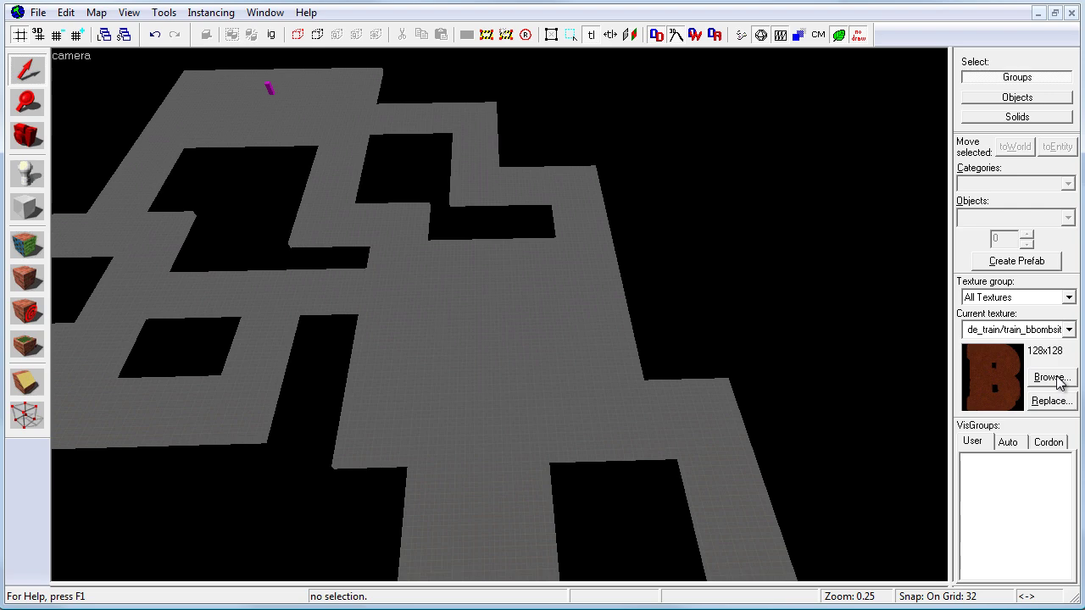
Place an overlay with the de_train/train_bbombsite_01 texture on the large 1120 by 1024 northeast floor
click(1050, 377)
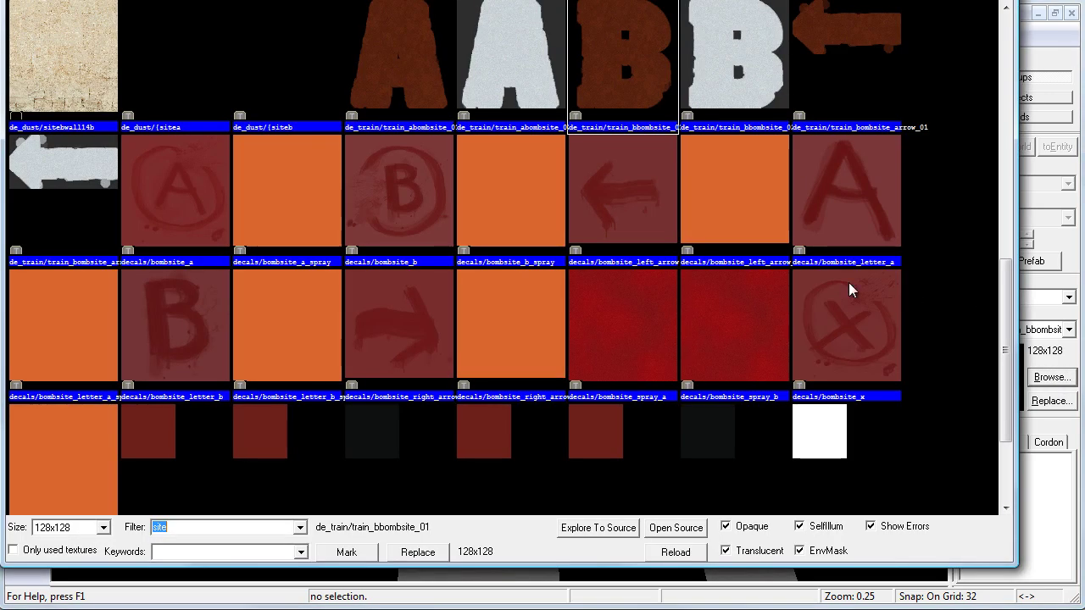
double_click(628, 87)
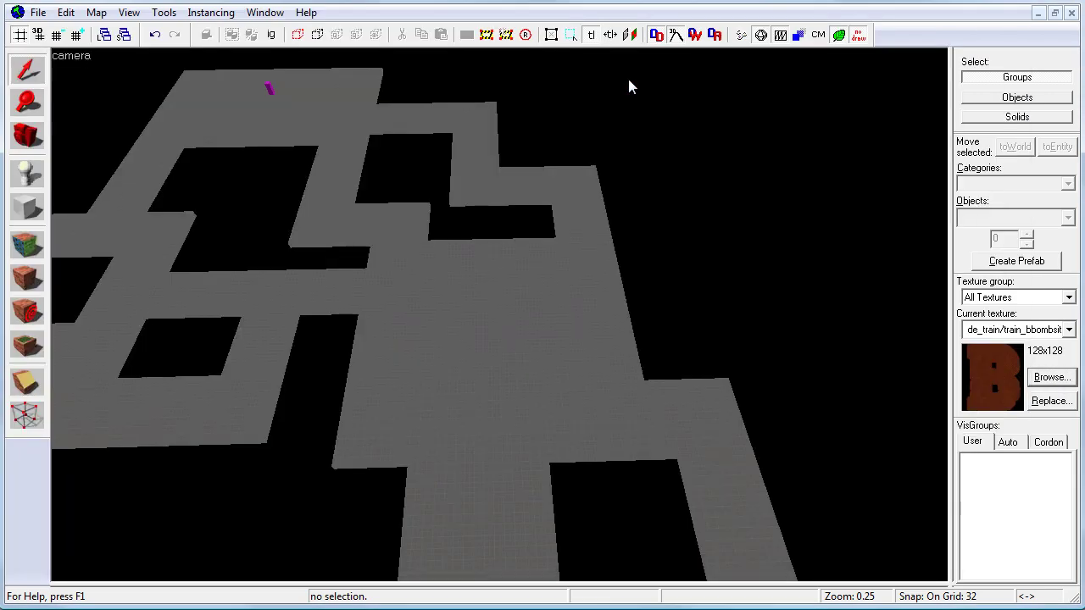
click(28, 345)
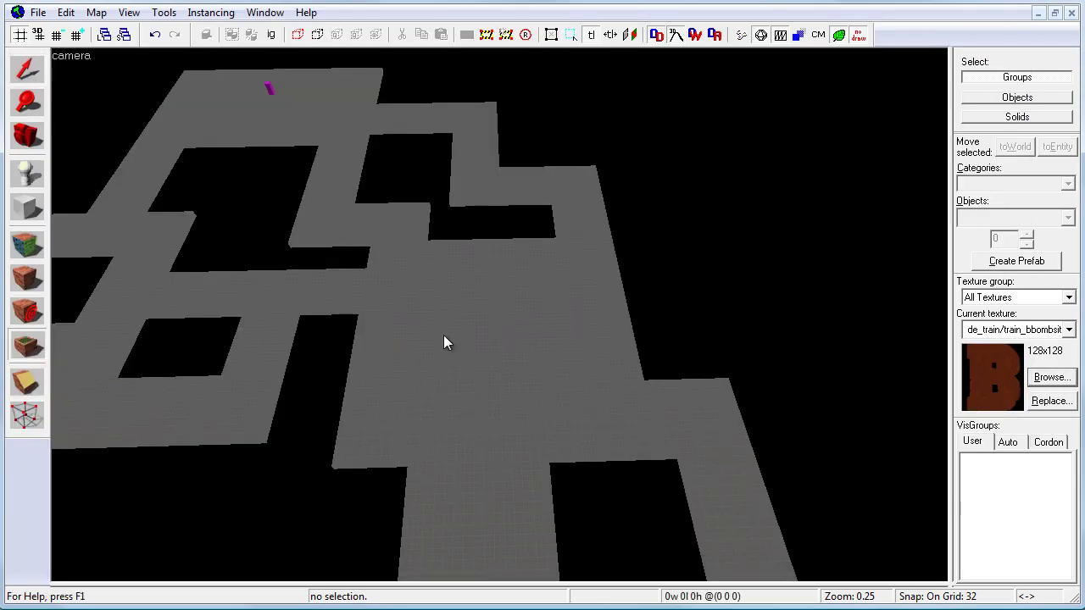
click(558, 289)
click(32, 71)
Enlarge the B bombsite overlay to about 193 by 236 units in the top view and move it about 190 units west
key(shift+z)
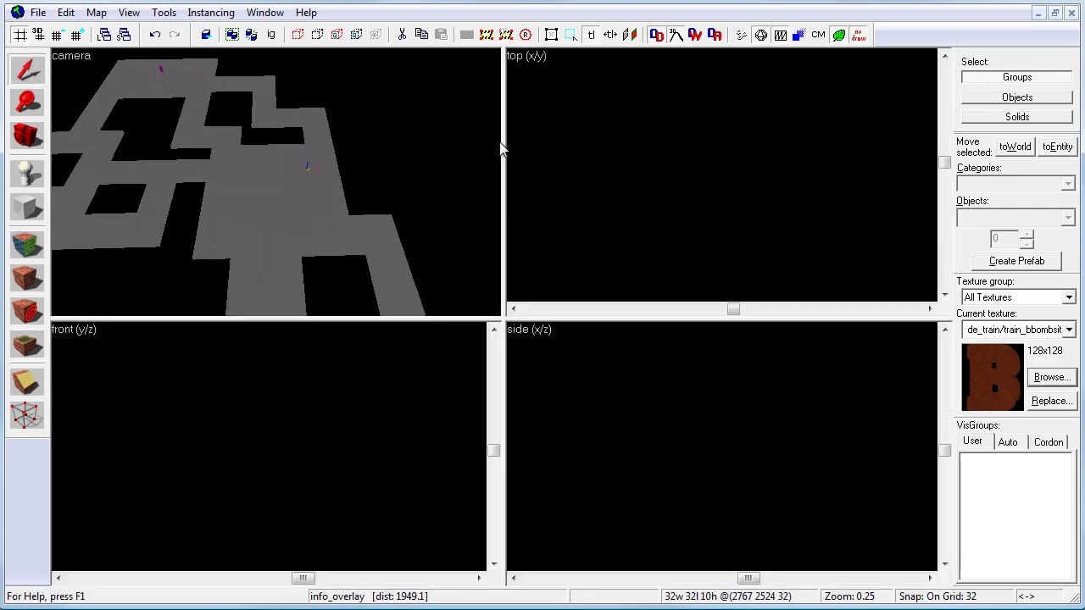
key(shift+z)
key(ctrl+e)
scroll(491, 317, up, 6)
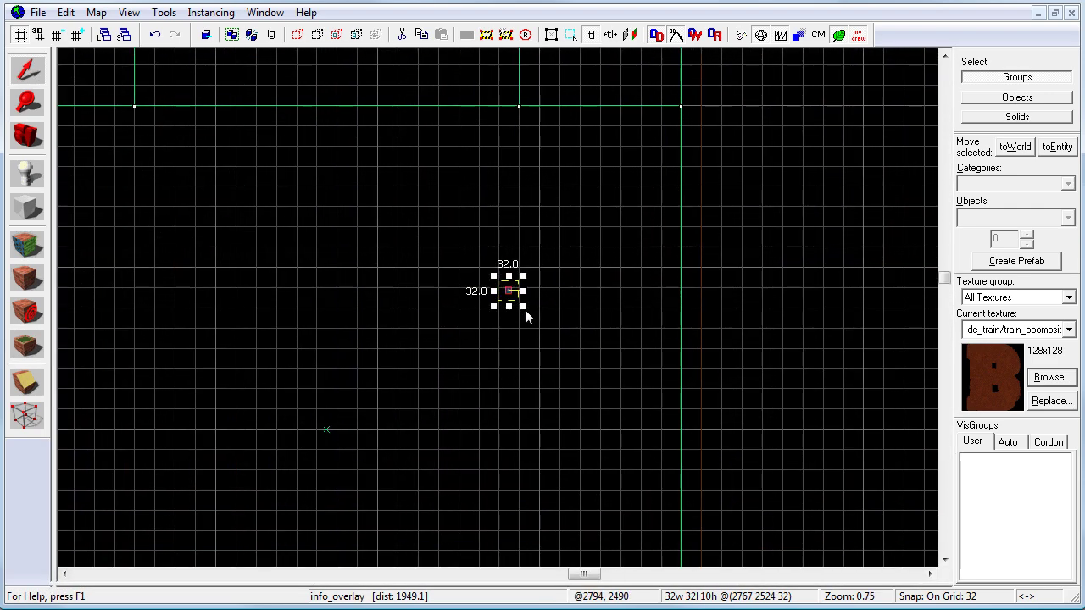
drag(523, 307, 629, 442)
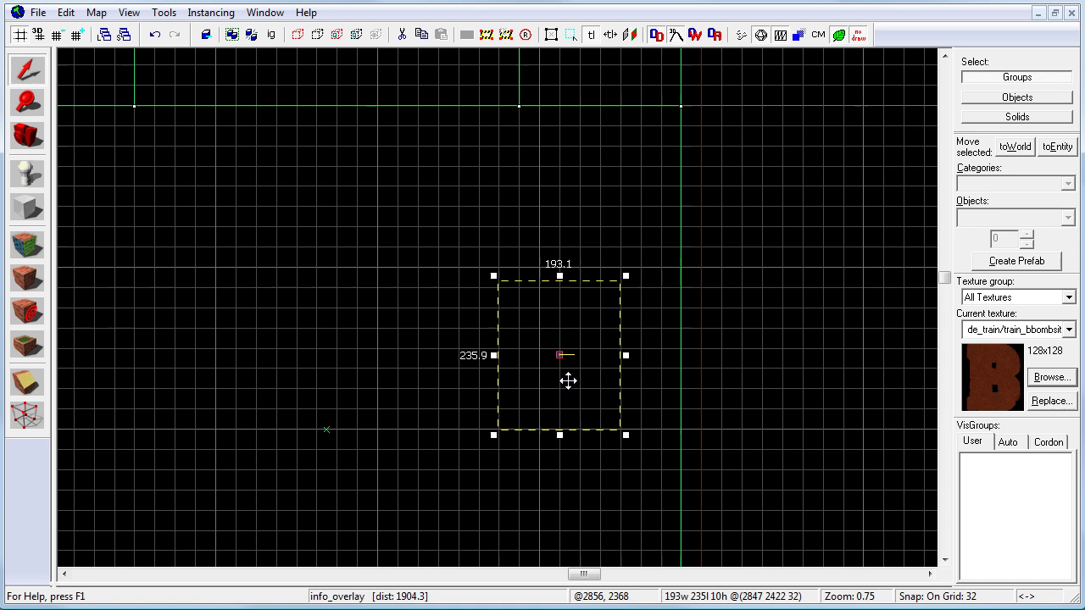
drag(568, 380, 454, 395)
key(shift+z)
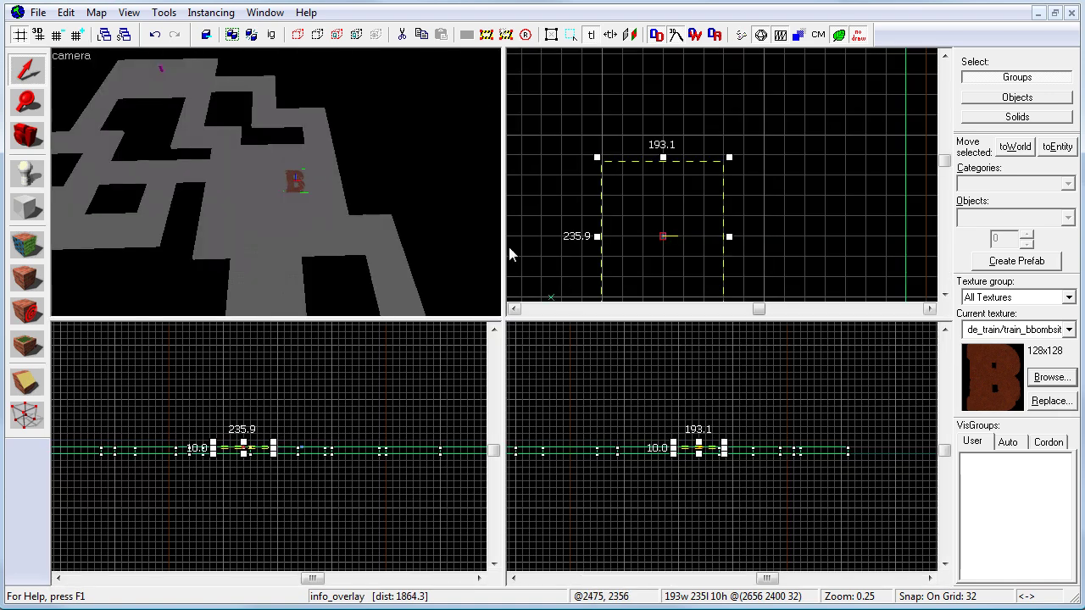
key(shift+z)
Place an env_cubemap entity on the spawn floor near the player model
scroll(499, 315, up, 3)
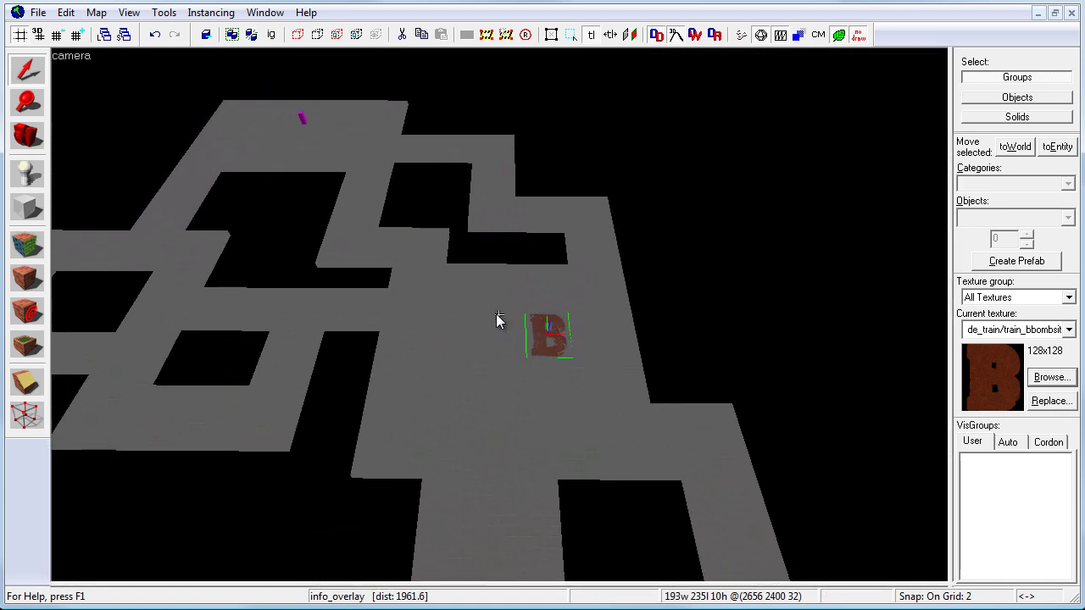
scroll(497, 315, down, 3)
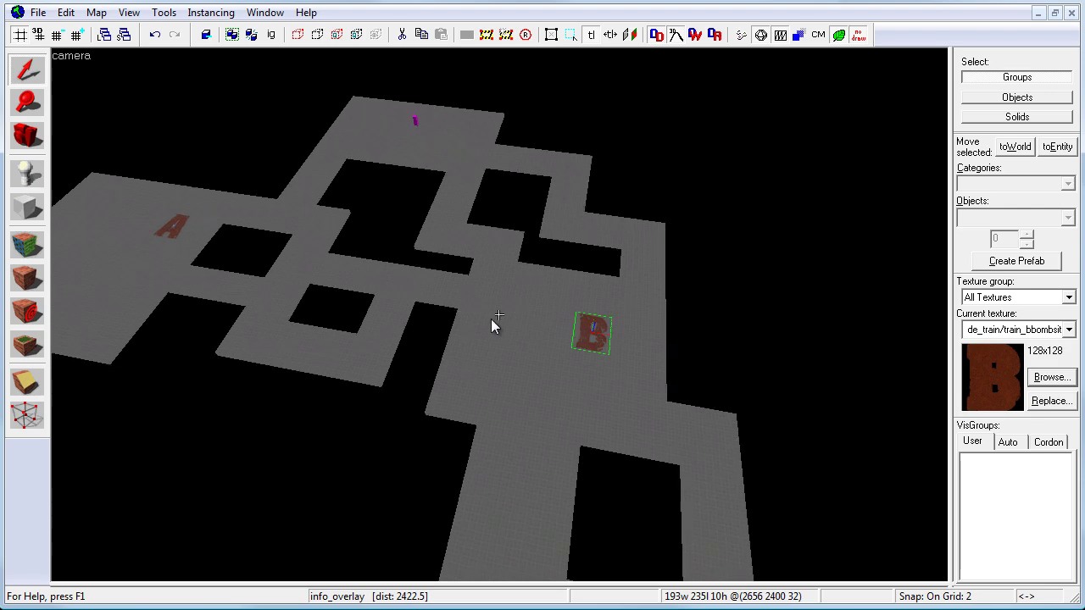
key(w)
key(z)
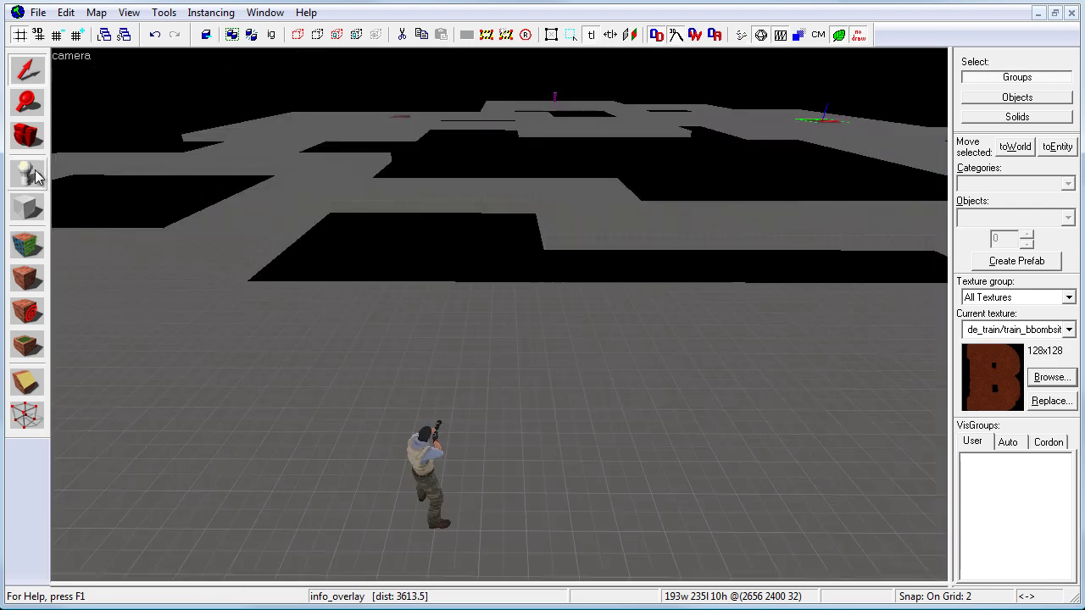
click(27, 173)
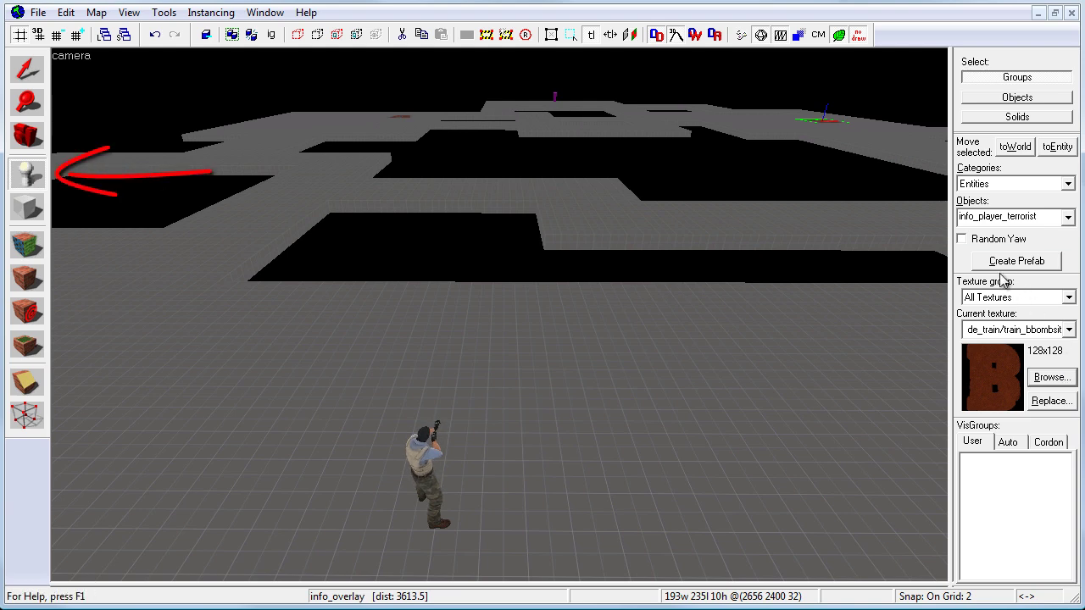
click(1040, 216)
text(cube)
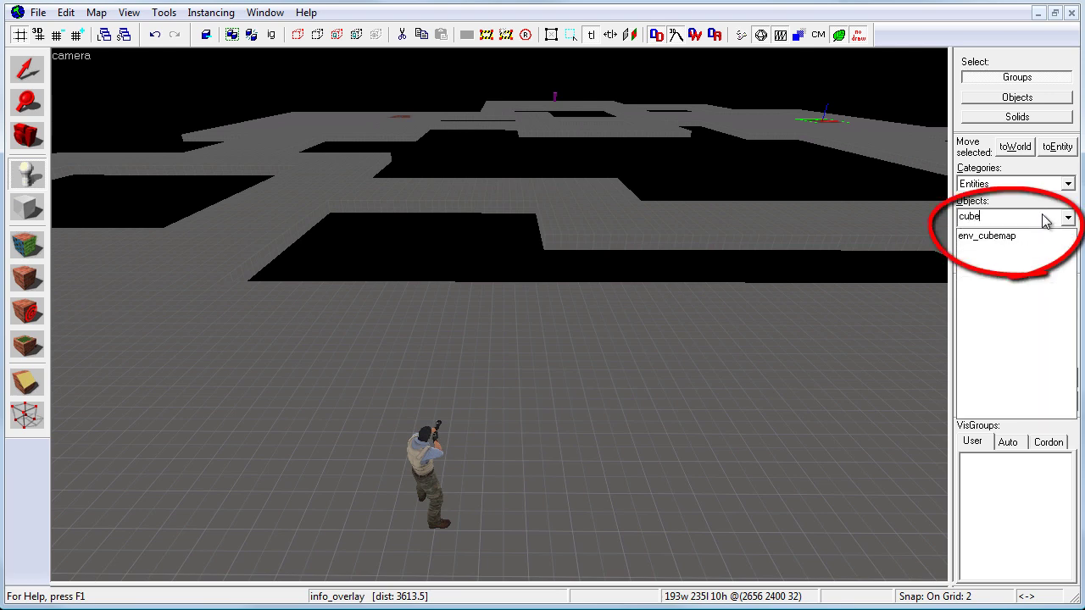
click(1002, 237)
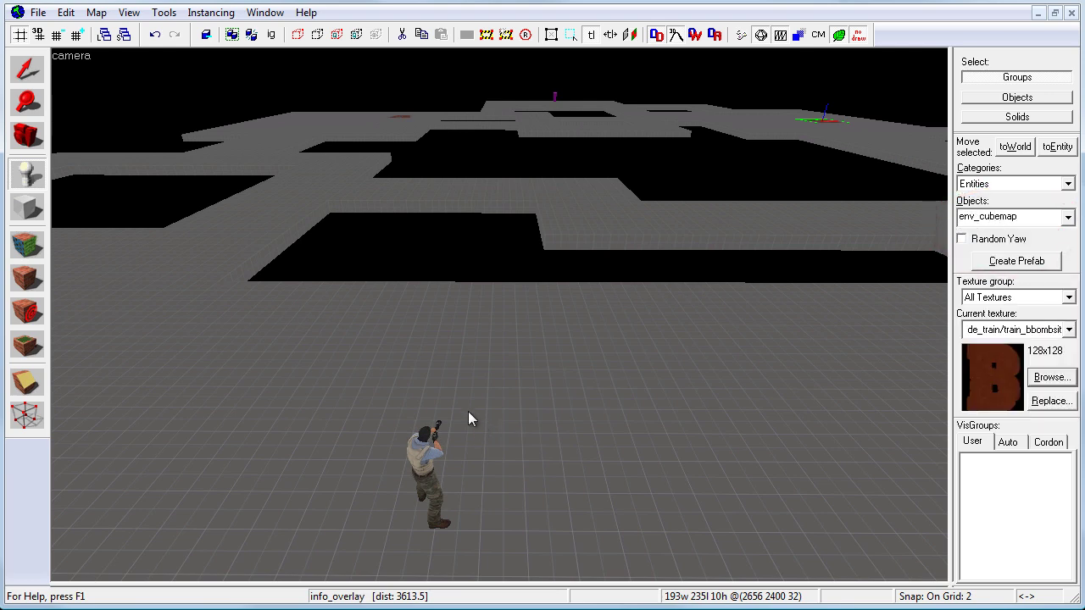
click(378, 393)
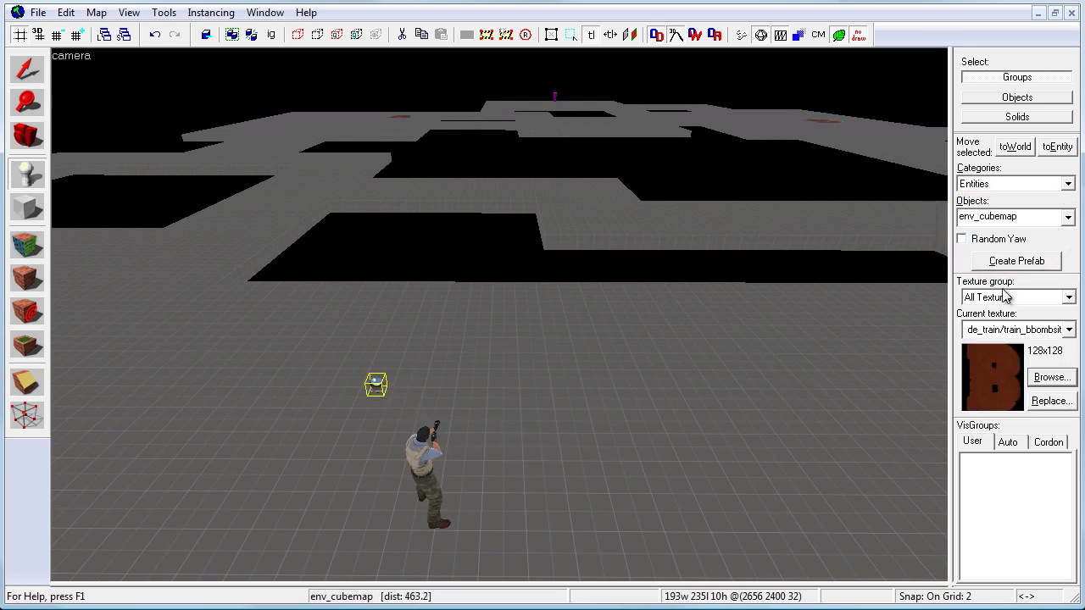
Place a light_environment entity on the spawn floor beside the cubemap
click(1031, 218)
text(light)
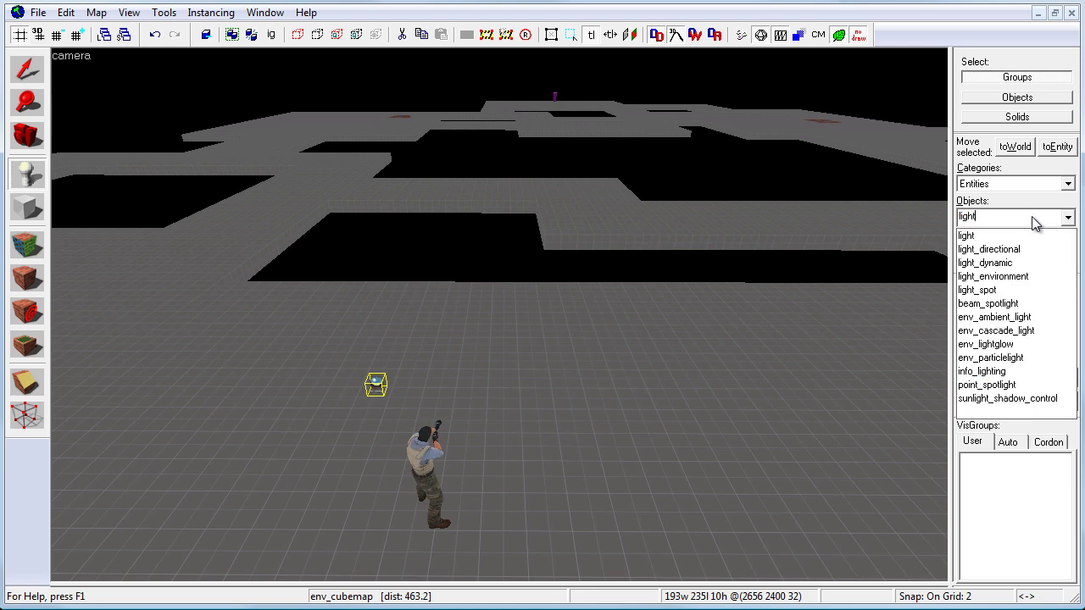
click(1000, 277)
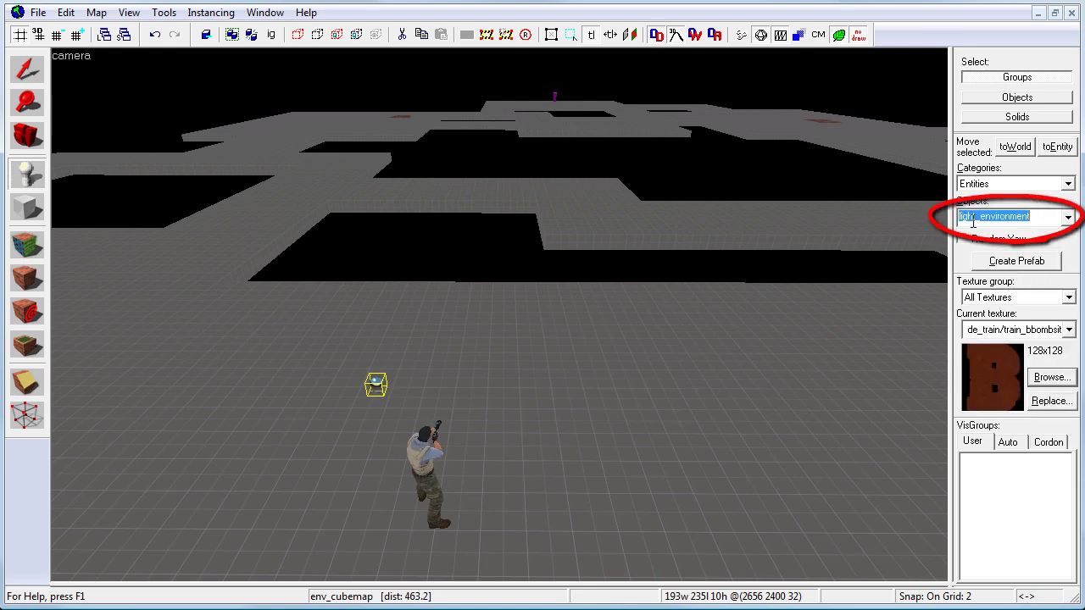
click(444, 385)
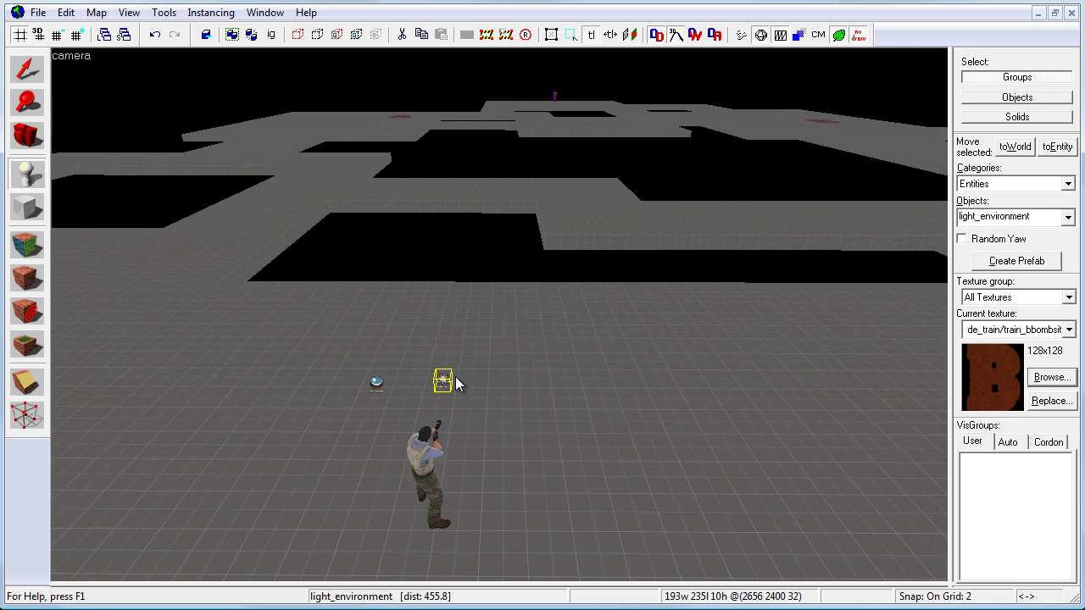
Set the light_environment's Pitch Yaw Roll to 0 -165 0, the de_inferno sun angle from the Valve wiki's CS:GO sky list
key(shift+s)
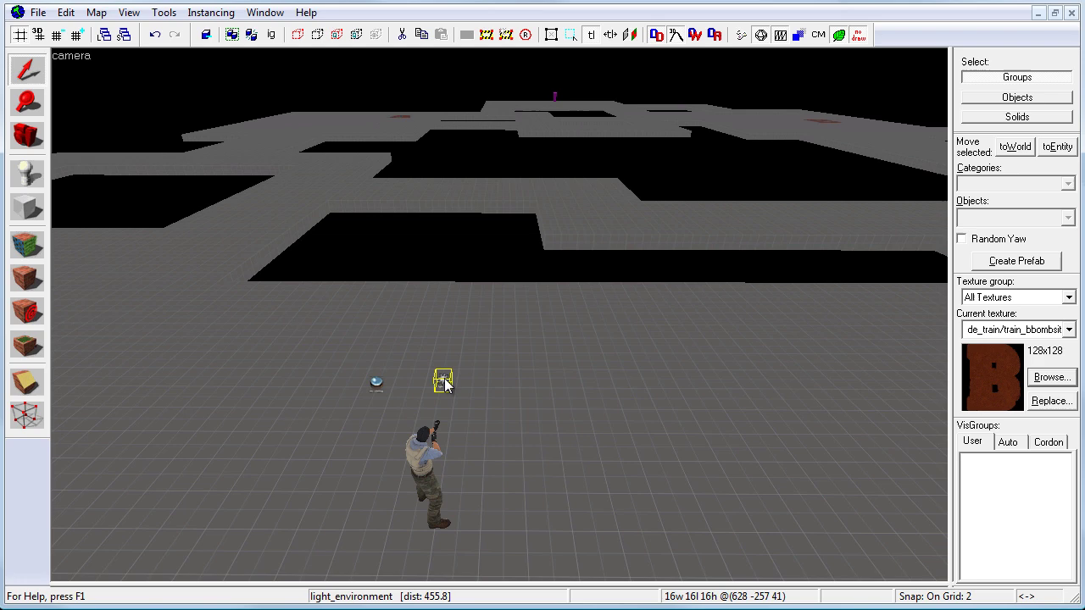
double_click(445, 383)
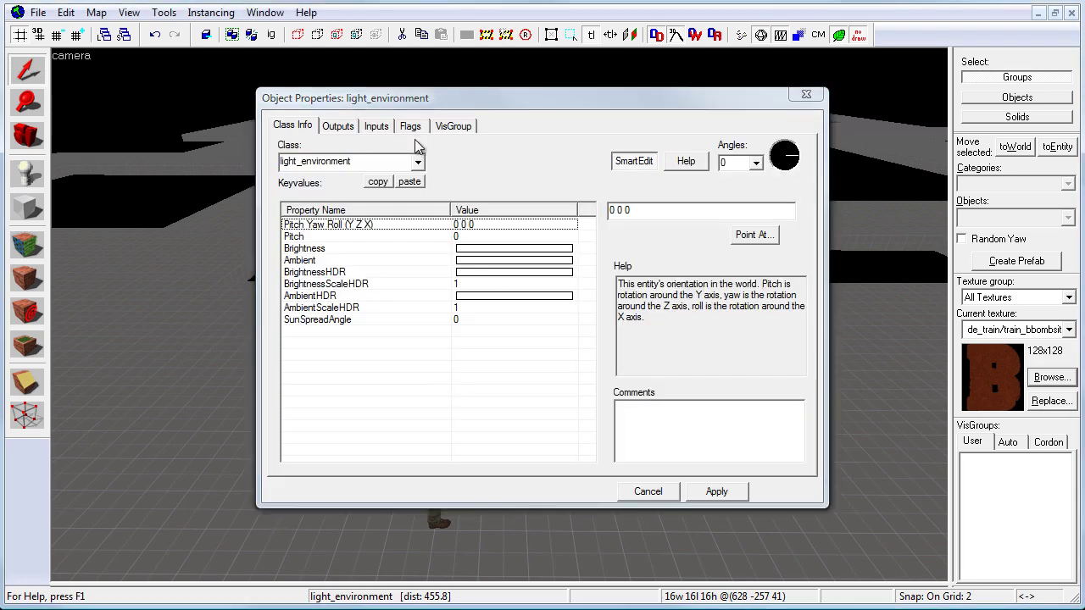
drag(507, 98, 589, 78)
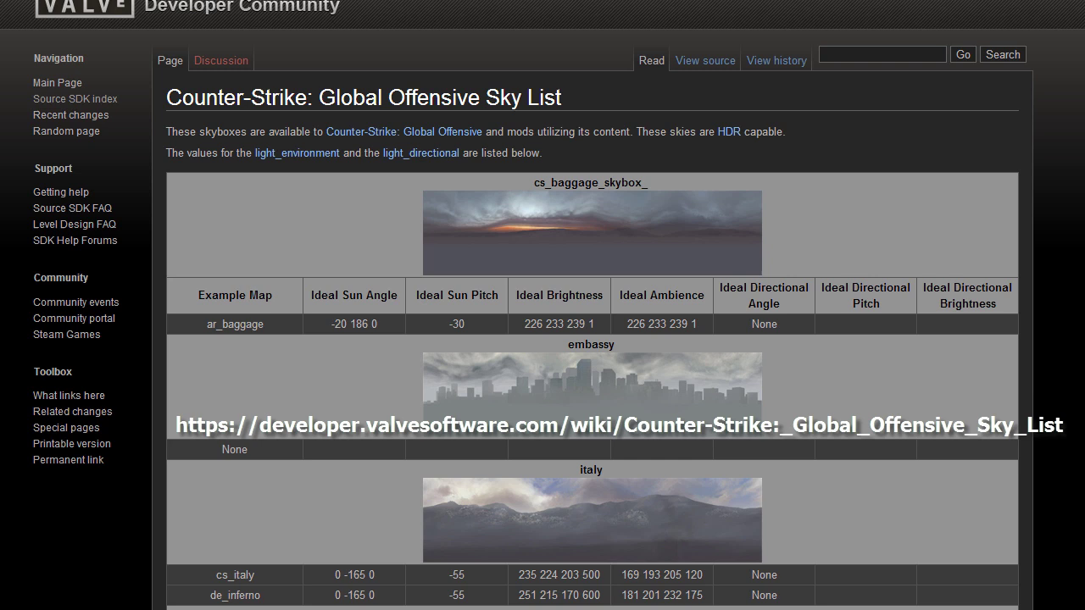
scroll(482, 354, down, 2)
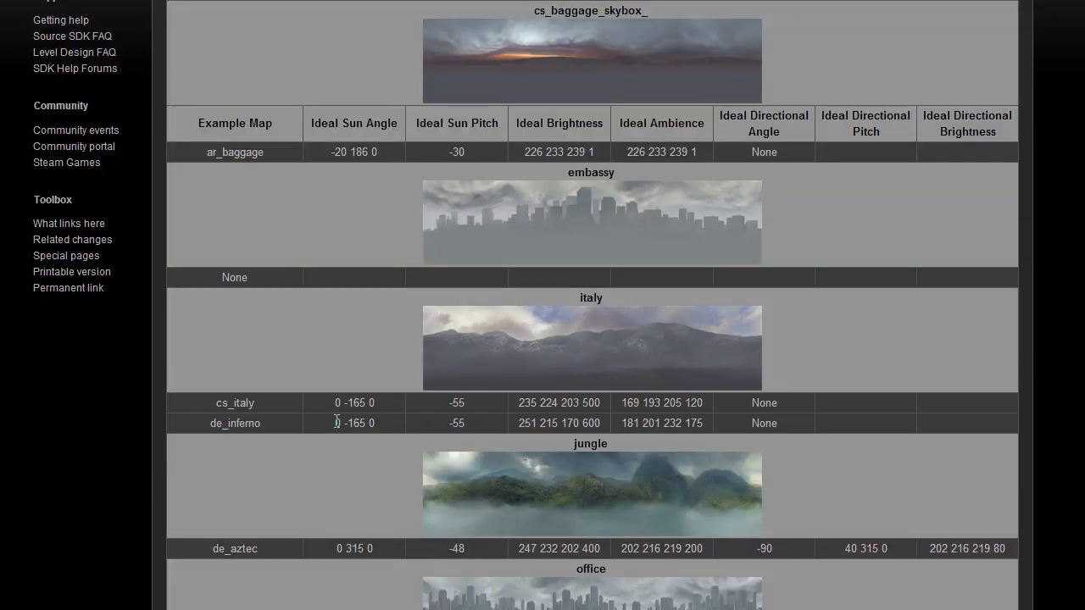
drag(336, 422, 399, 422)
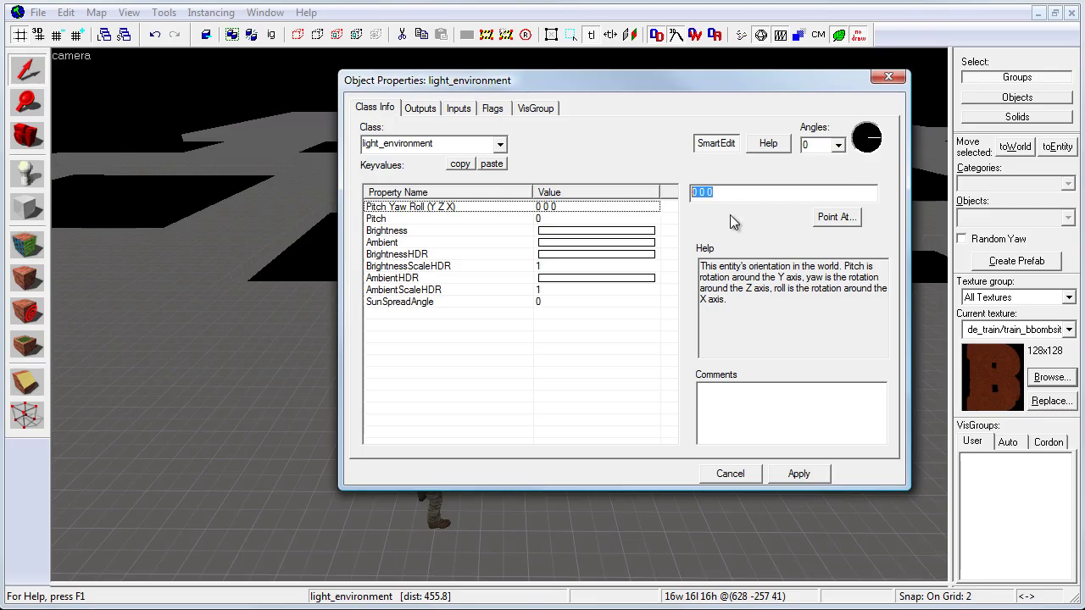
text(0 -165 0)
Set the light_environment's Pitch property to -55
click(623, 218)
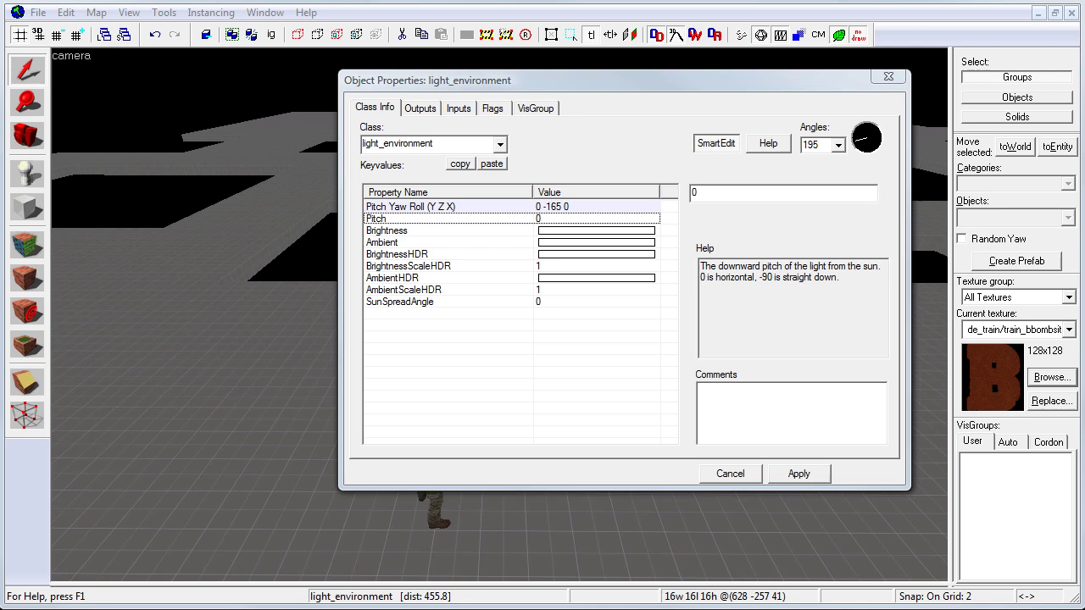
click(732, 191)
double_click(732, 191)
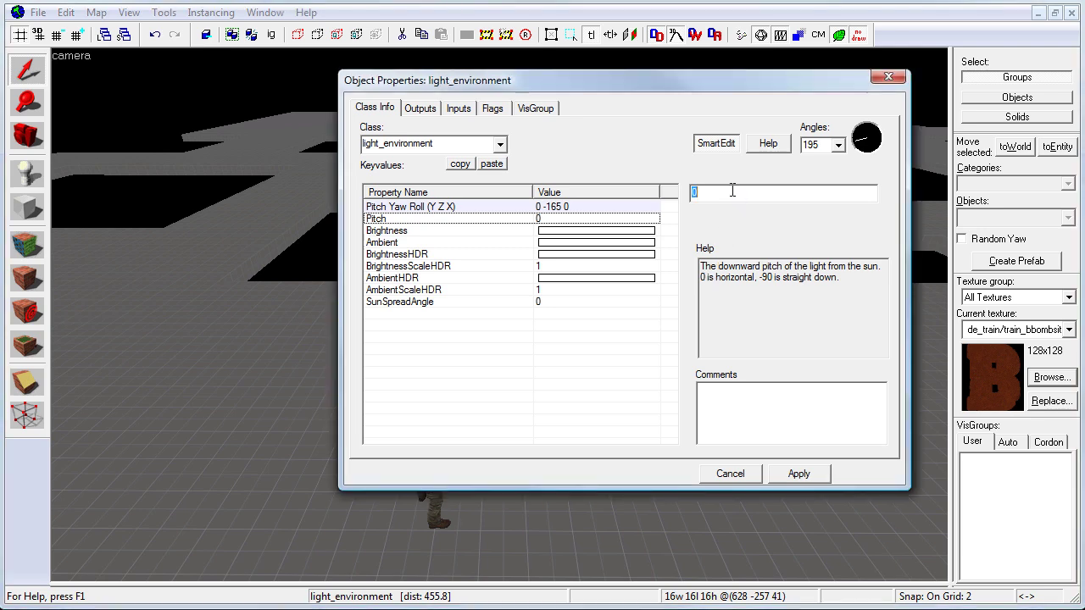
text(-55)
click(549, 231)
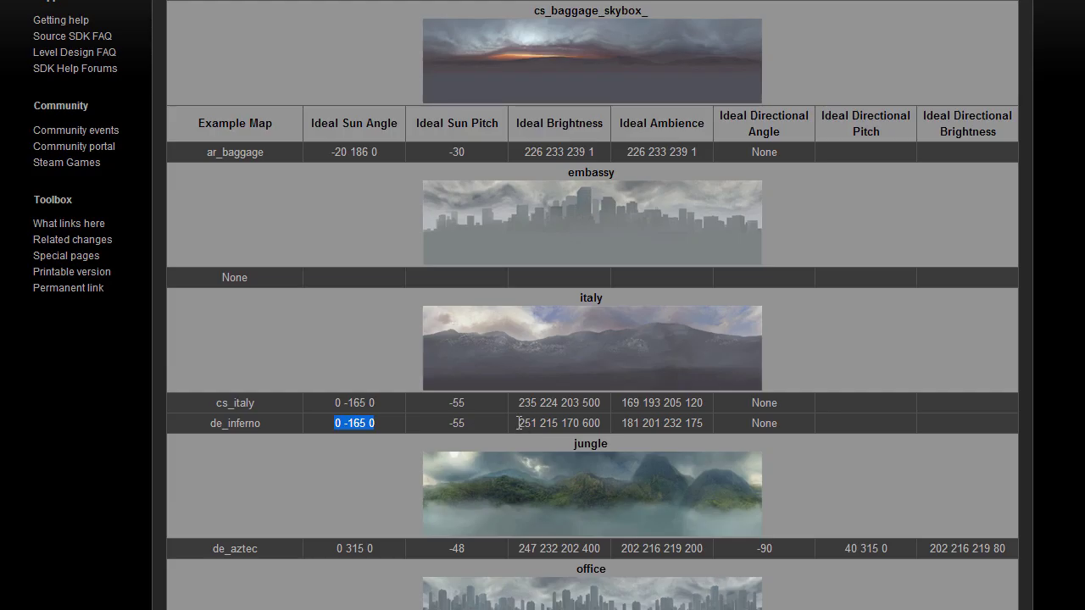
drag(519, 423, 607, 423)
key(ctrl+c)
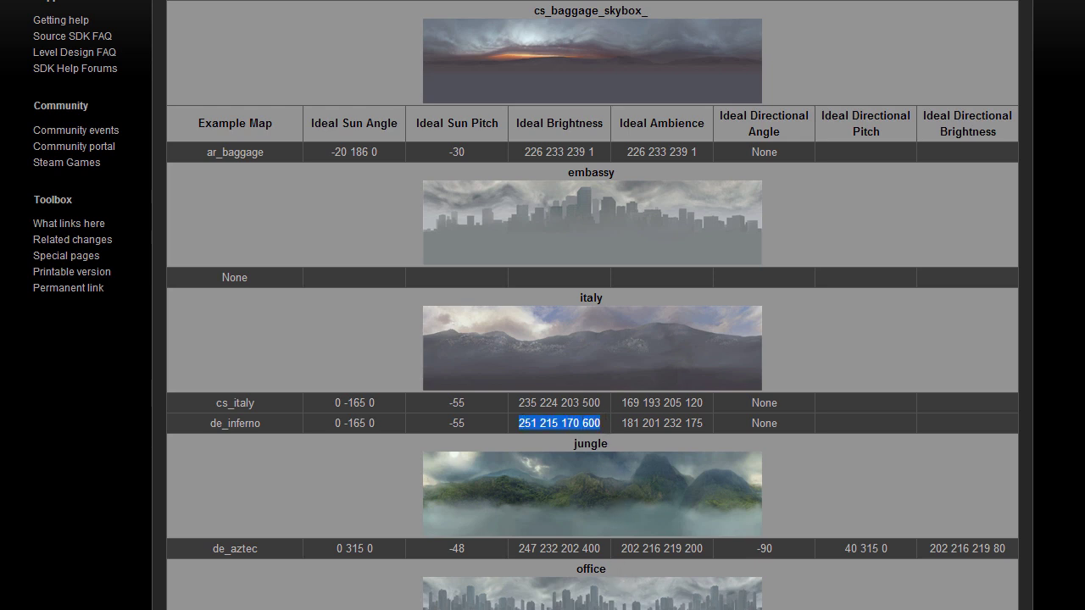
drag(761, 192, 639, 204)
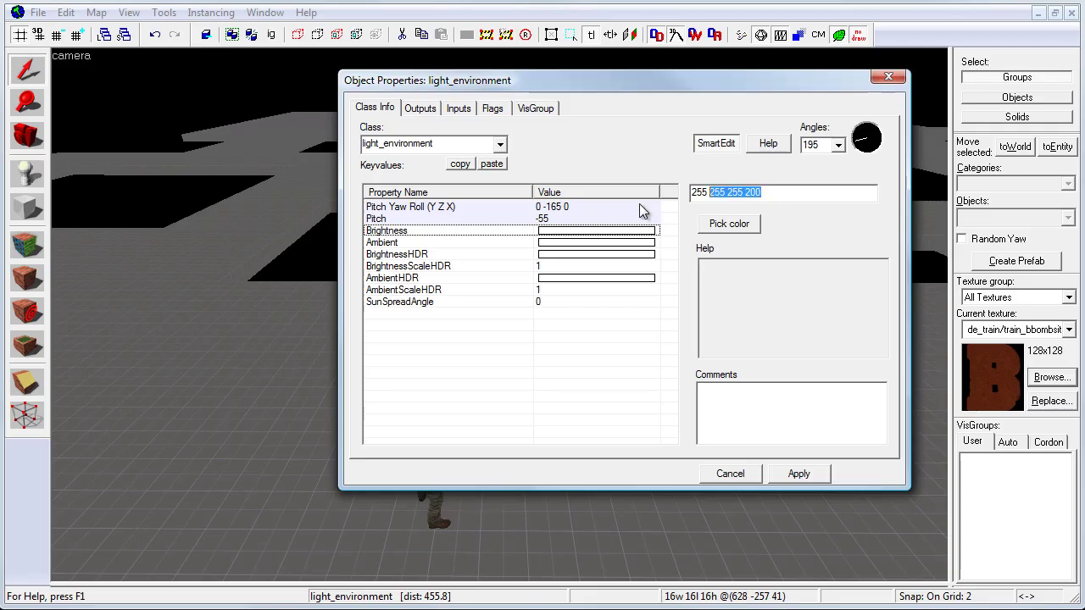
key(ctrl+v)
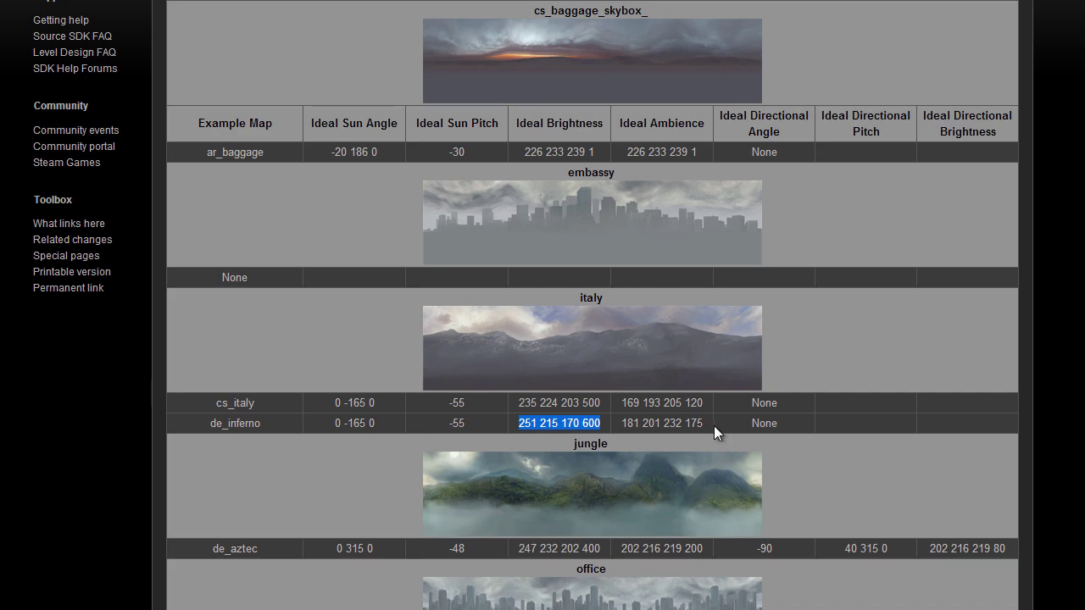
drag(713, 425, 616, 426)
key(ctrl+c)
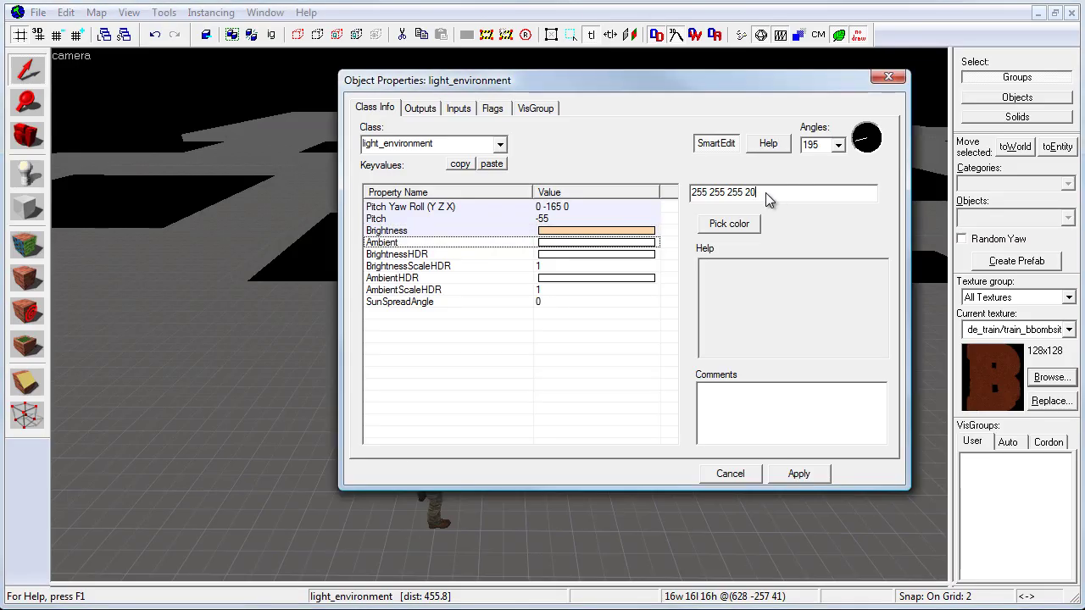
drag(774, 194, 661, 200)
key(ctrl+v)
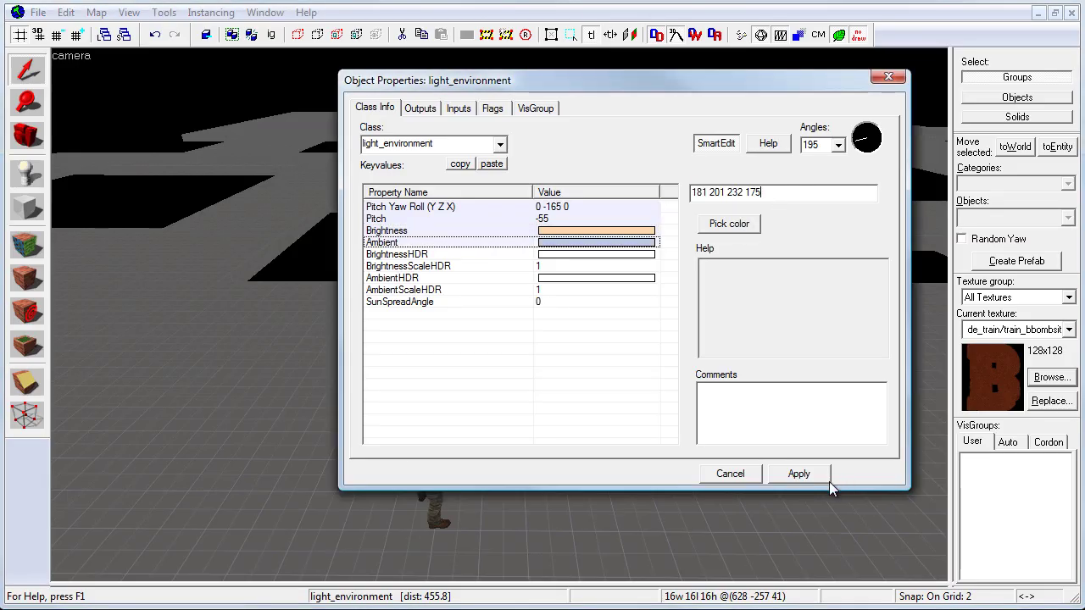
Set the light_environment's SunSpreadAngle to 2, apply it, and deselect the entity
click(477, 303)
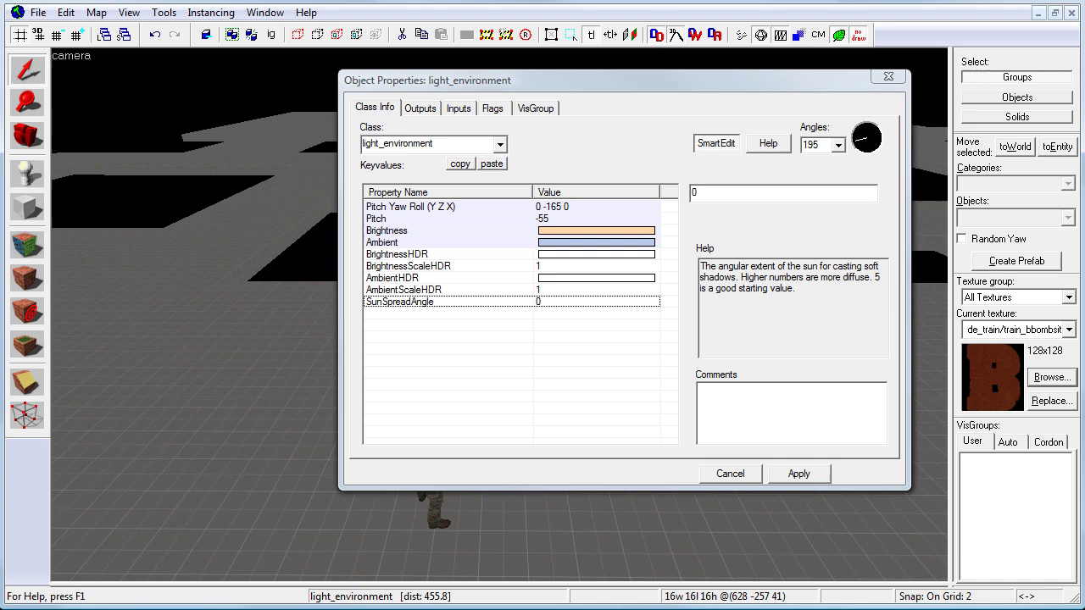
drag(725, 190, 674, 192)
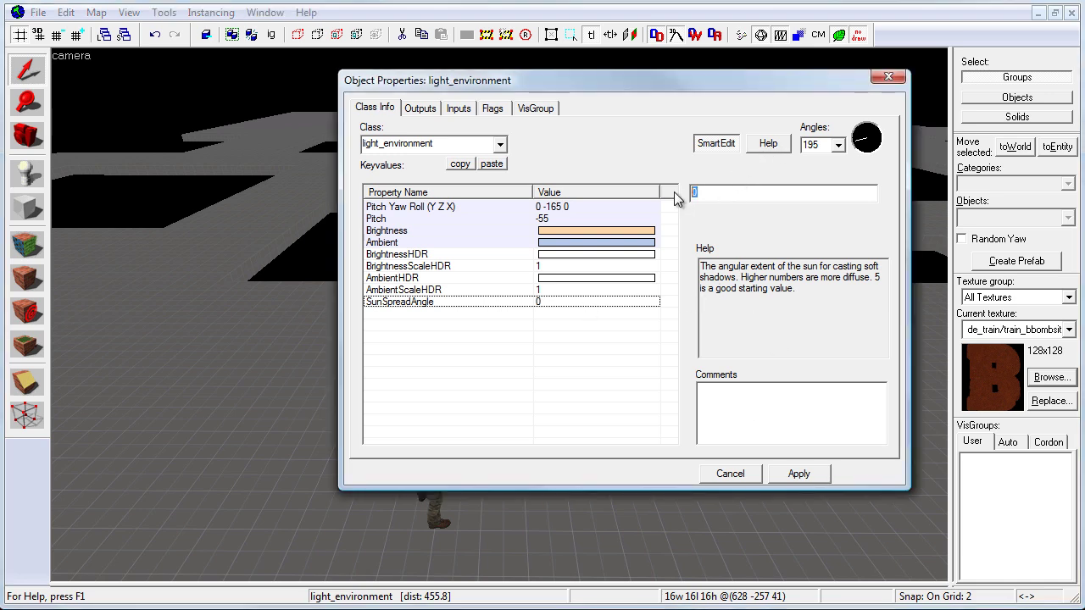
text(2)
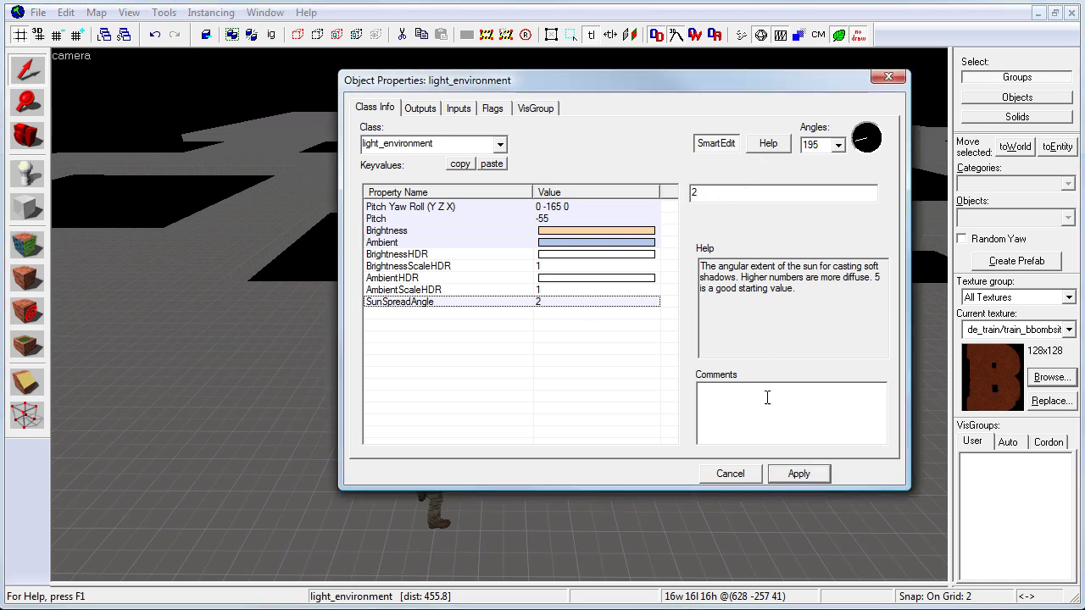
click(888, 77)
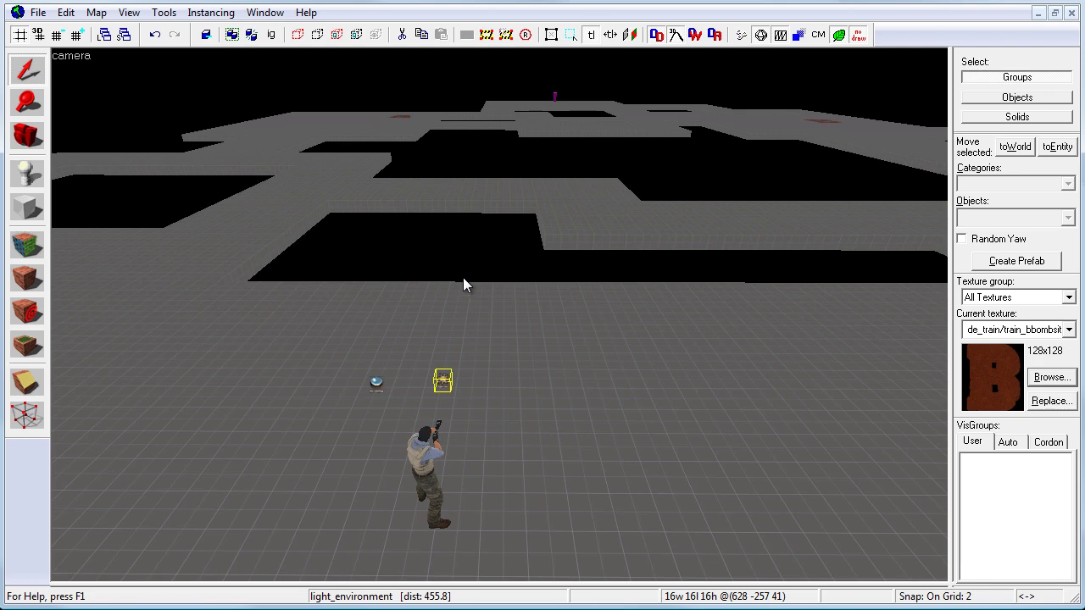
key(Escape)
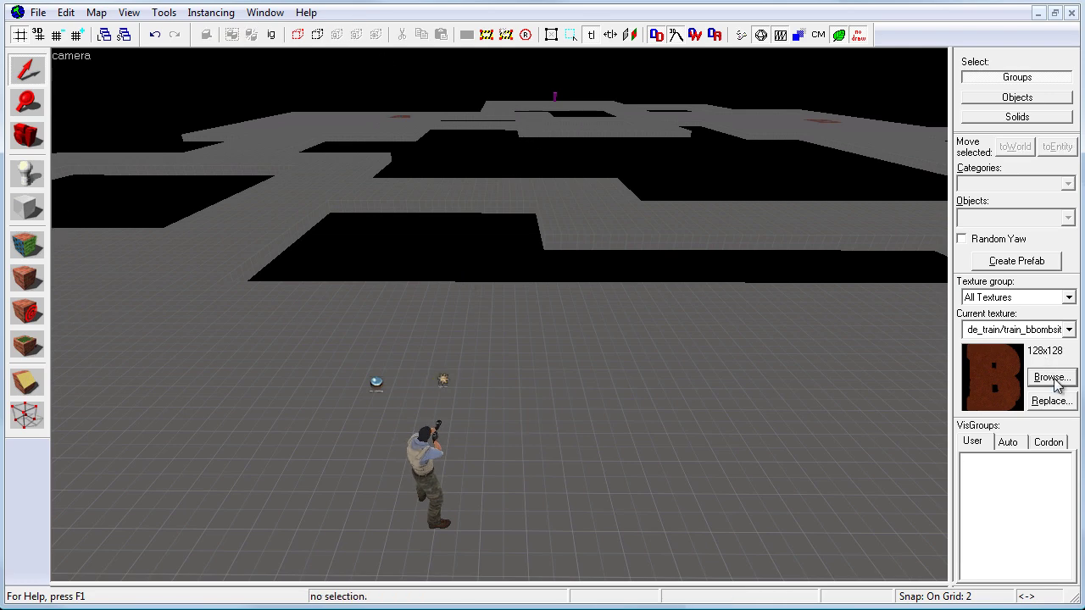
Filter the textures by "sky" and make tools/toolsskybox the current texture
click(1051, 378)
text(skyb)
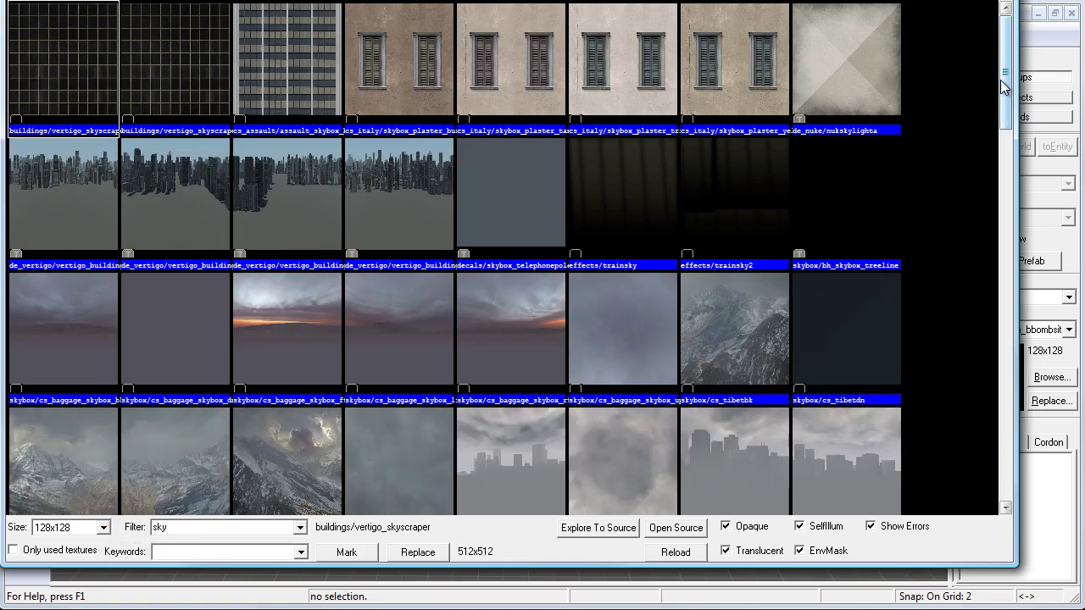
drag(1002, 83, 1023, 392)
scroll(1018, 479, down, 10)
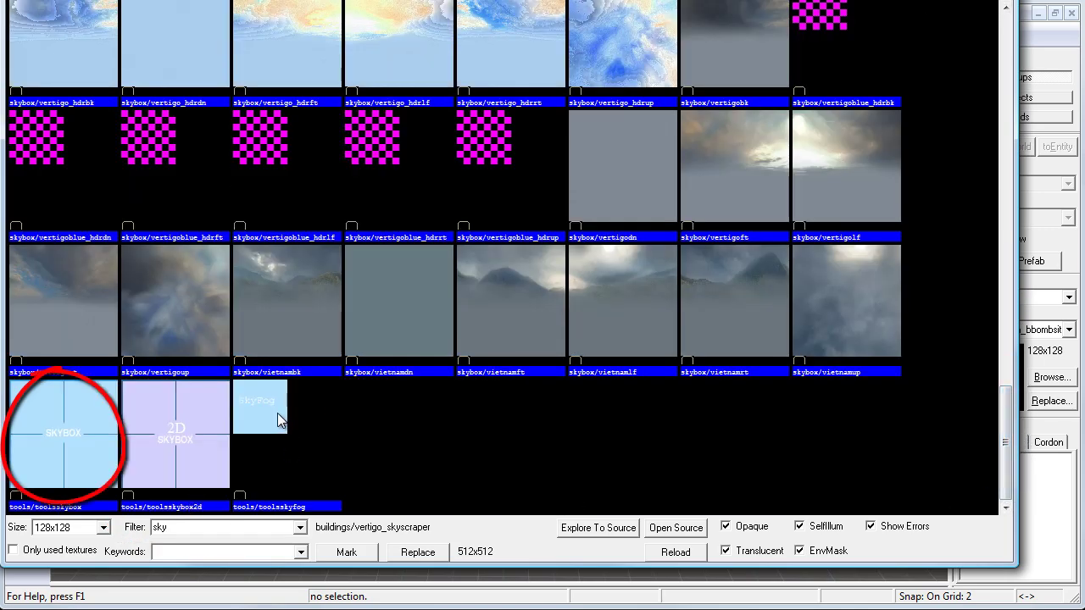
double_click(63, 446)
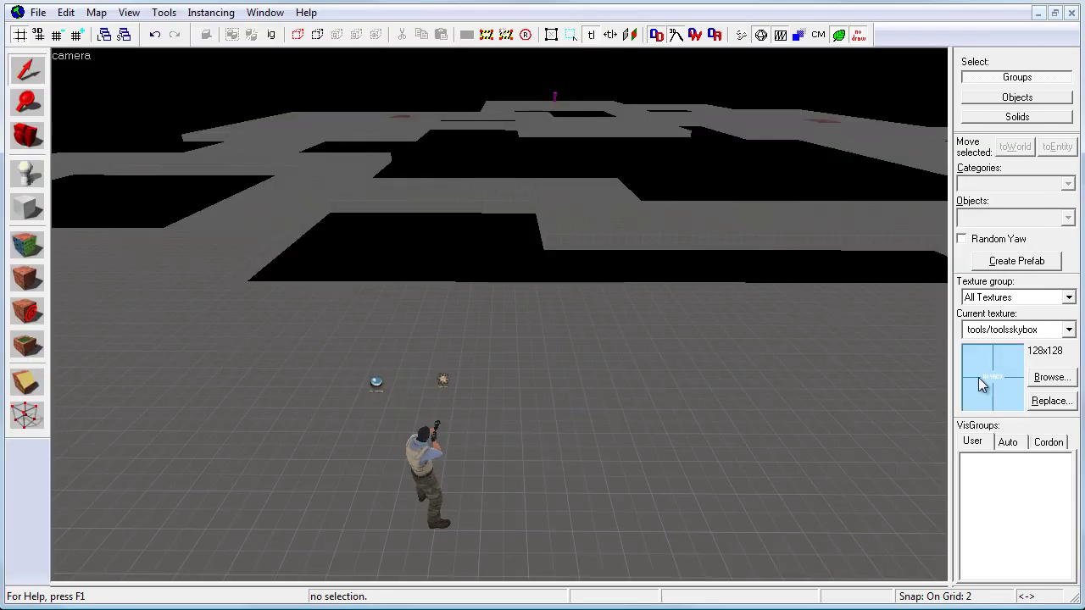
Draw a block outline enclosing the whole layout, about 5152 by 5536 units and 672 units high, extending above and below the floors
click(38, 216)
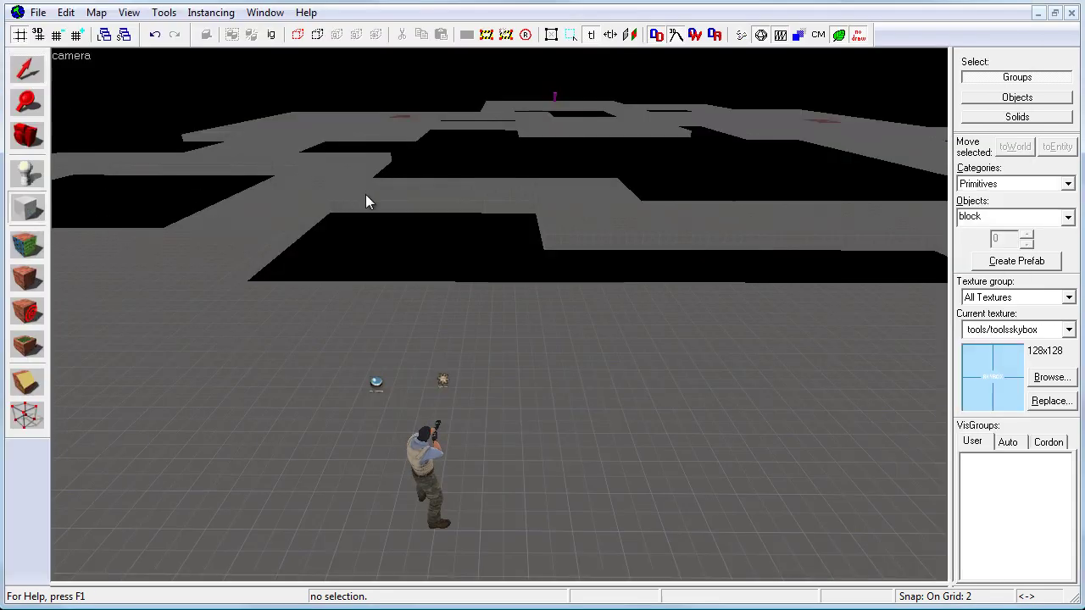
key(shift+z)
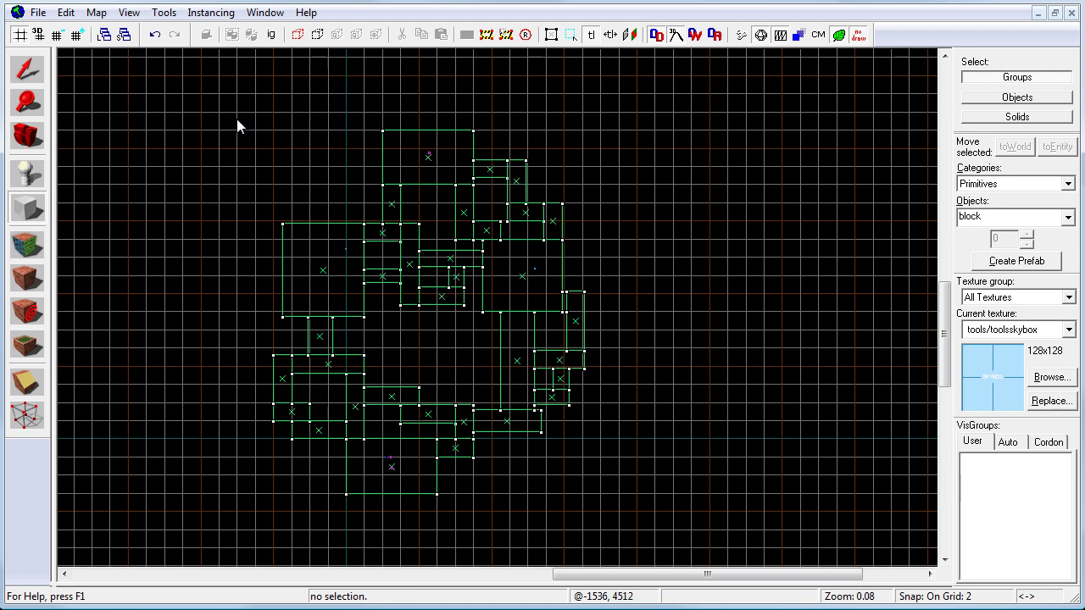
drag(237, 119, 604, 514)
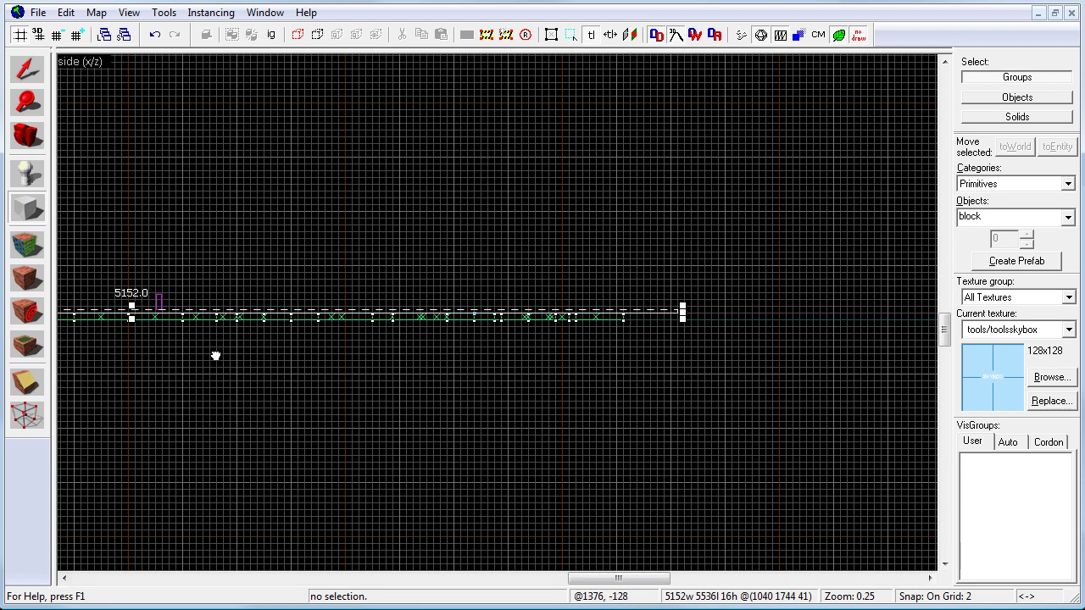
middle_drag(215, 354, 422, 358)
drag(341, 322, 341, 206)
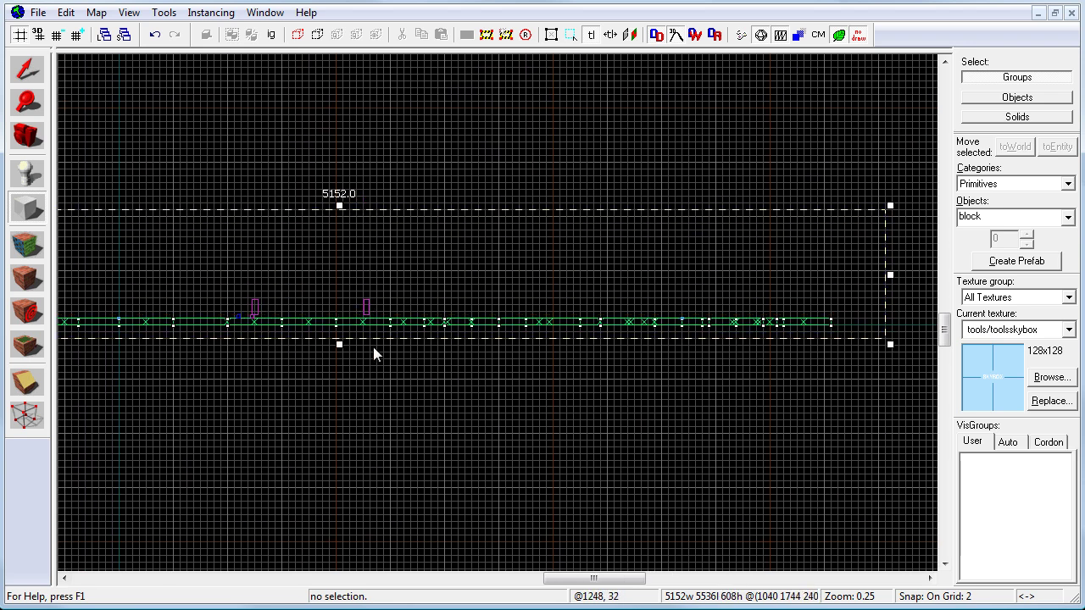
drag(501, 329, 503, 340)
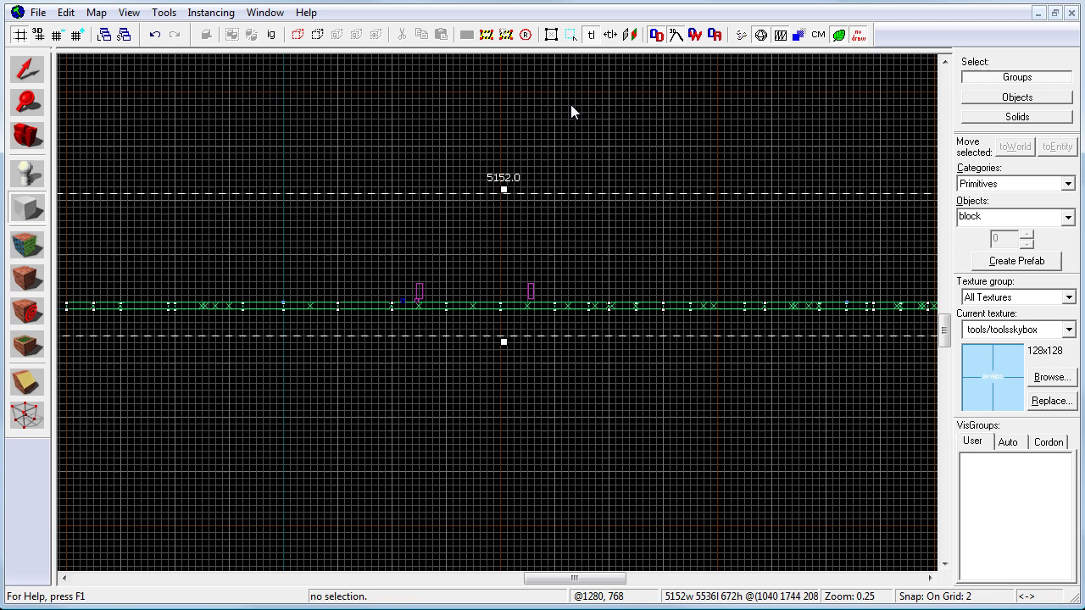
Create the skybox-textured solid from the block outline surrounding the layout
key(shift+z)
key(shift+z)
key(z)
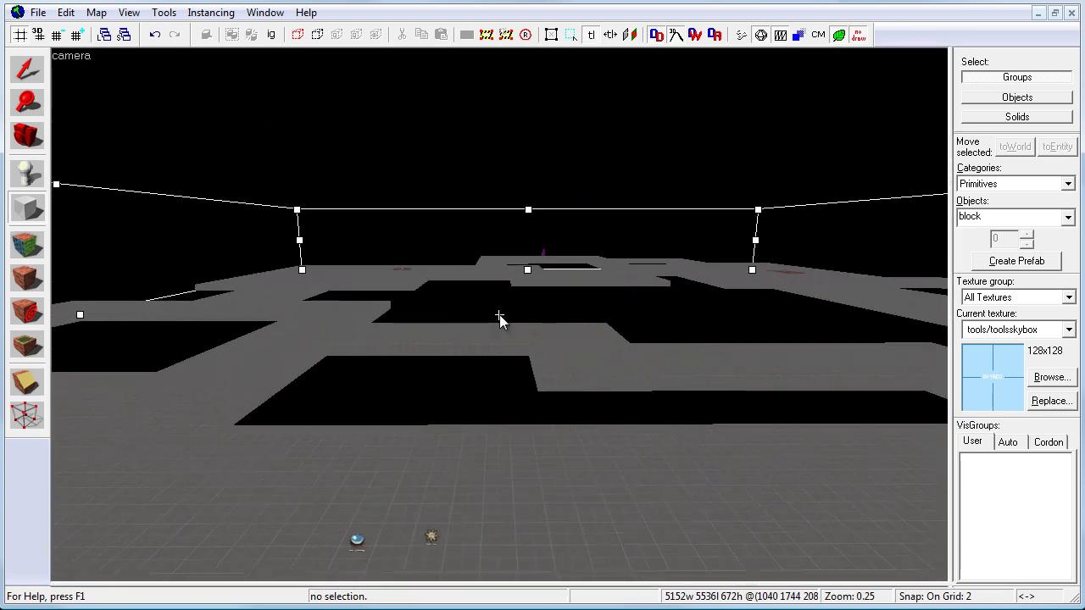
key(w)
key(Return)
key(z)
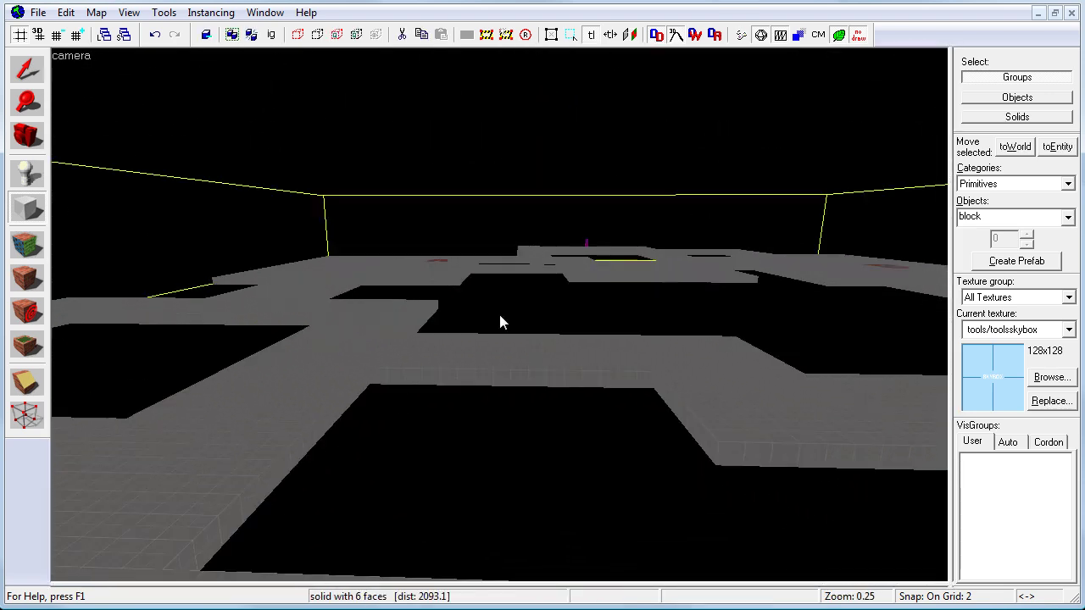
Hollow the large skybox block with walls 32 units thick
click(32, 71)
key(z)
key(s)
key(z)
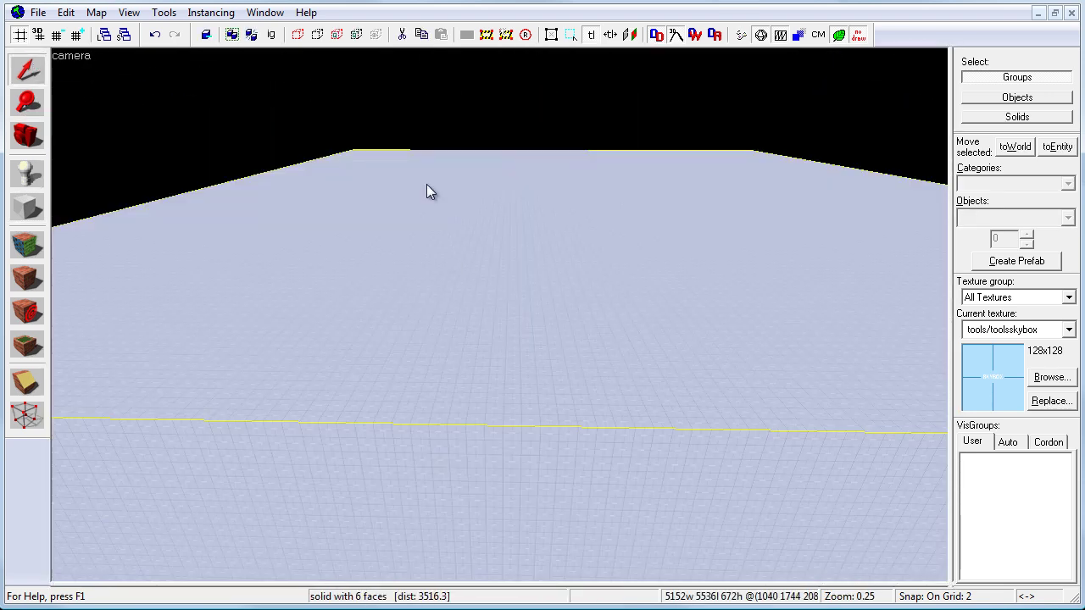
click(164, 12)
click(191, 50)
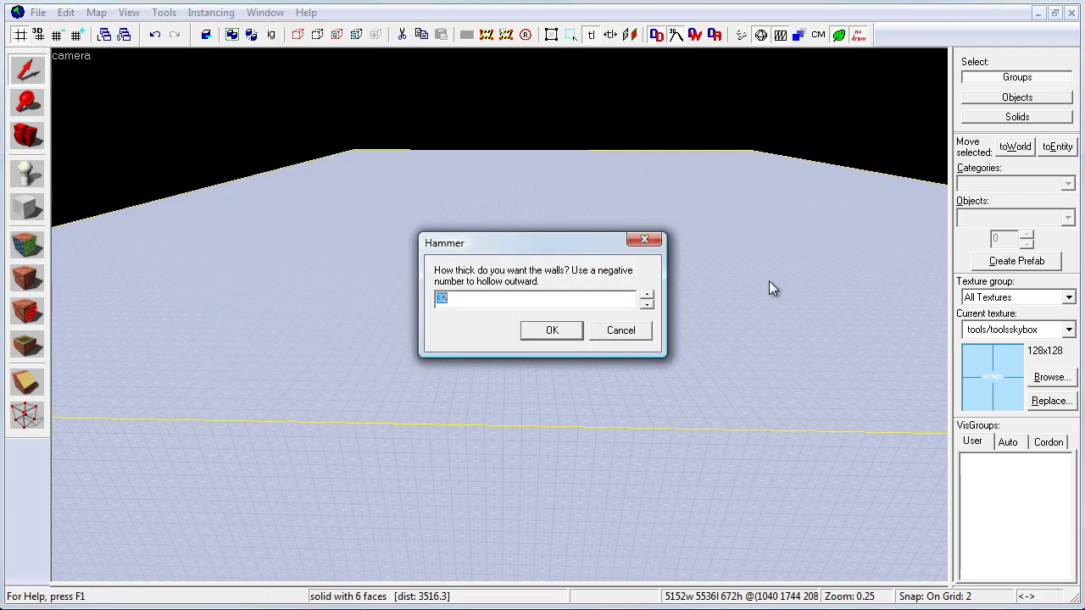
click(552, 331)
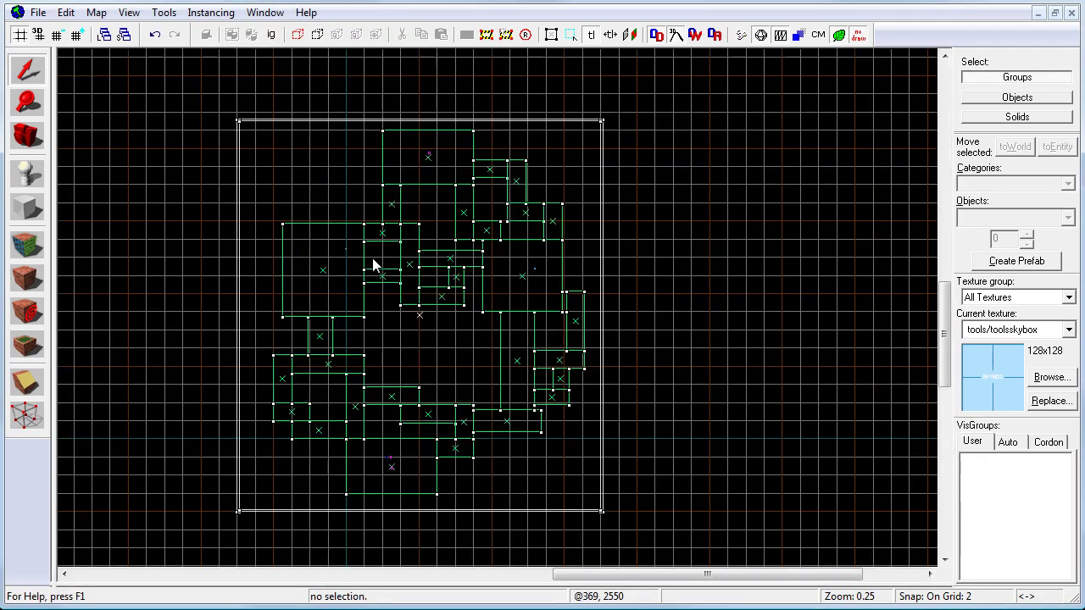
Check from the top and camera views that the hollow skybox encloses the whole layout
key(shift+z)
key(shift+z)
key(z)
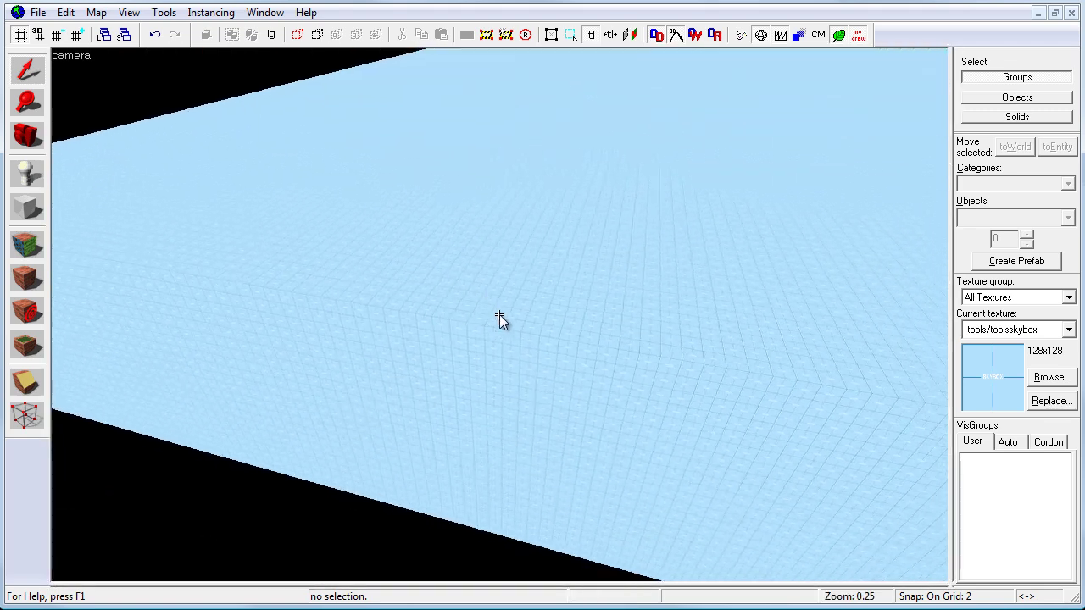
key(w)
key(z)
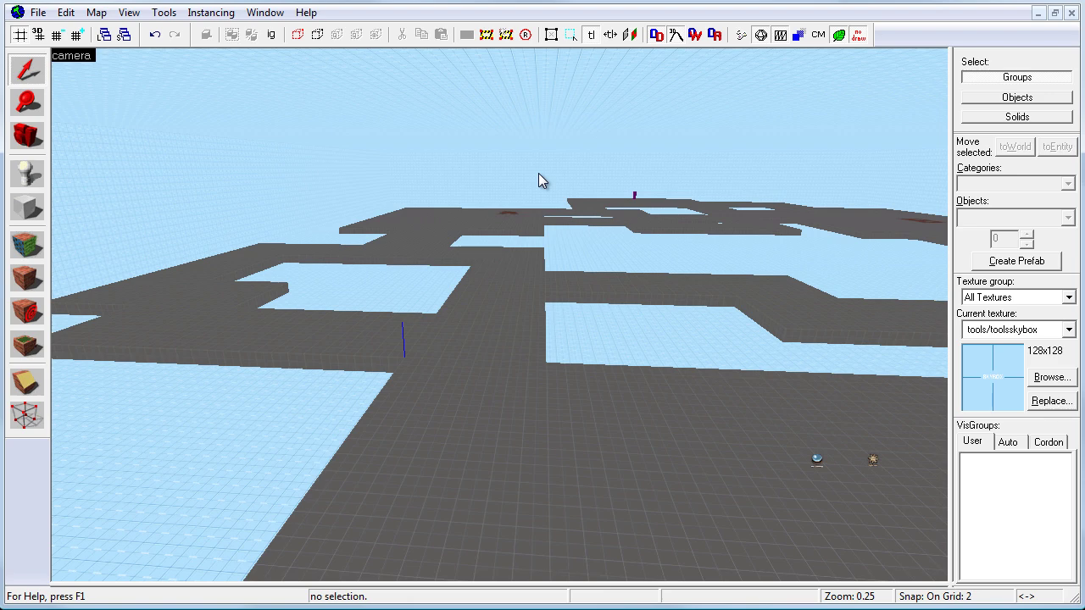
key(z)
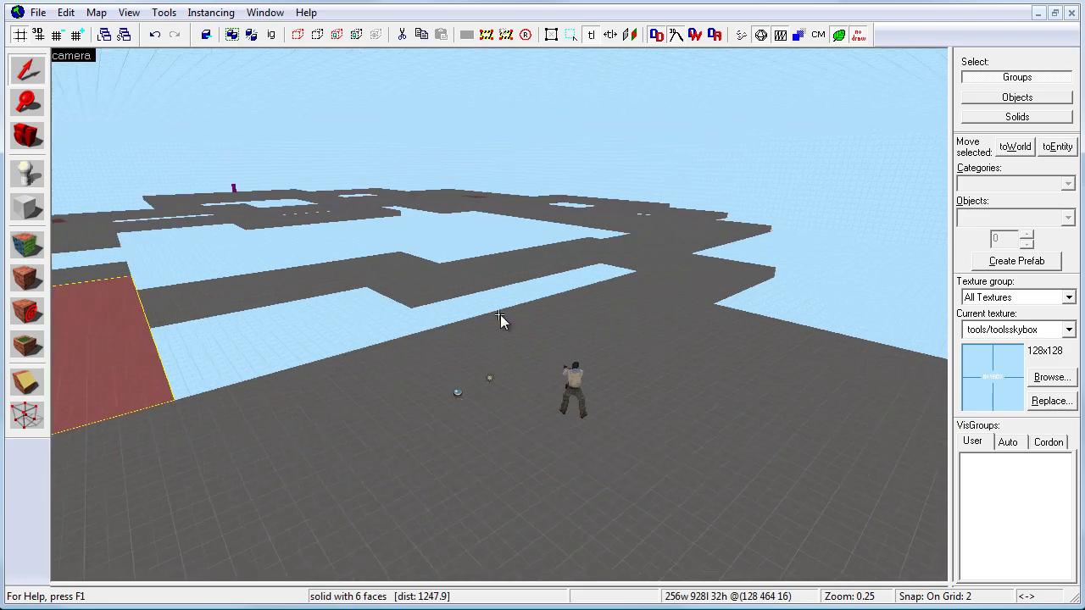
key(Up)
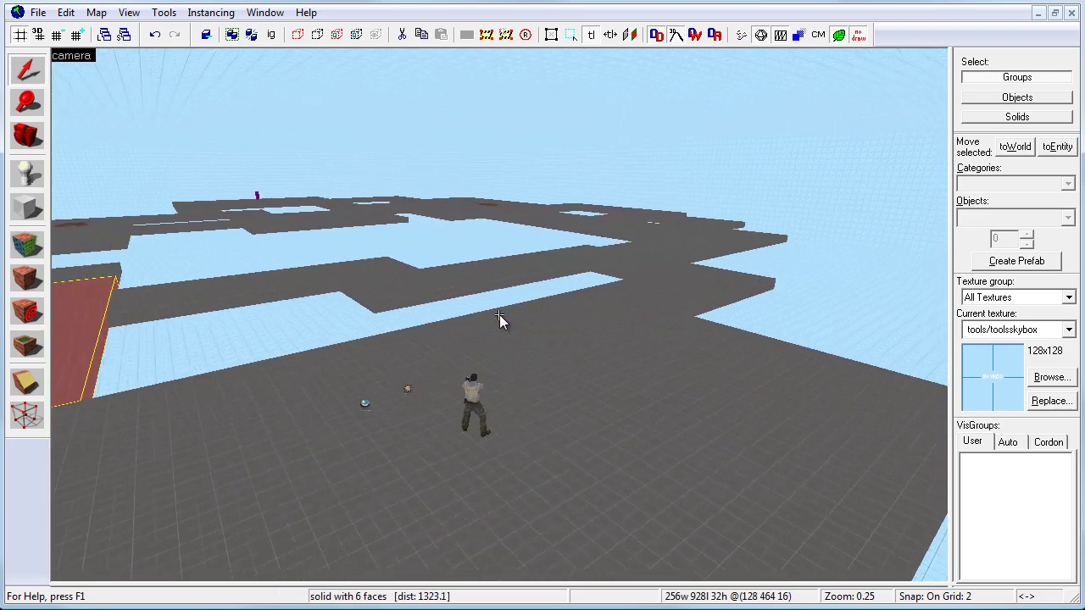
key(z)
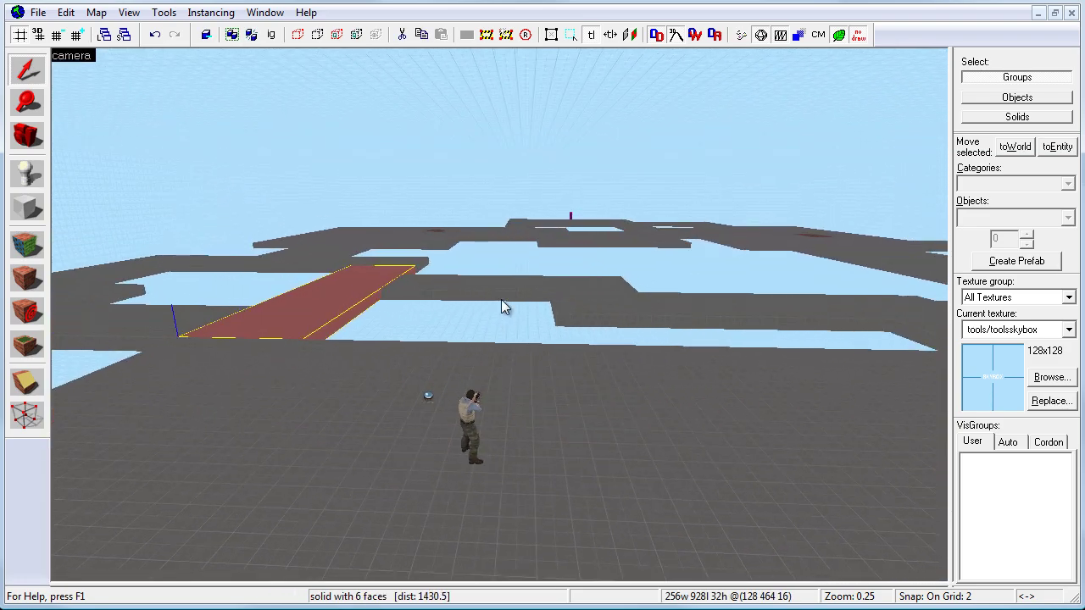
key(Up)
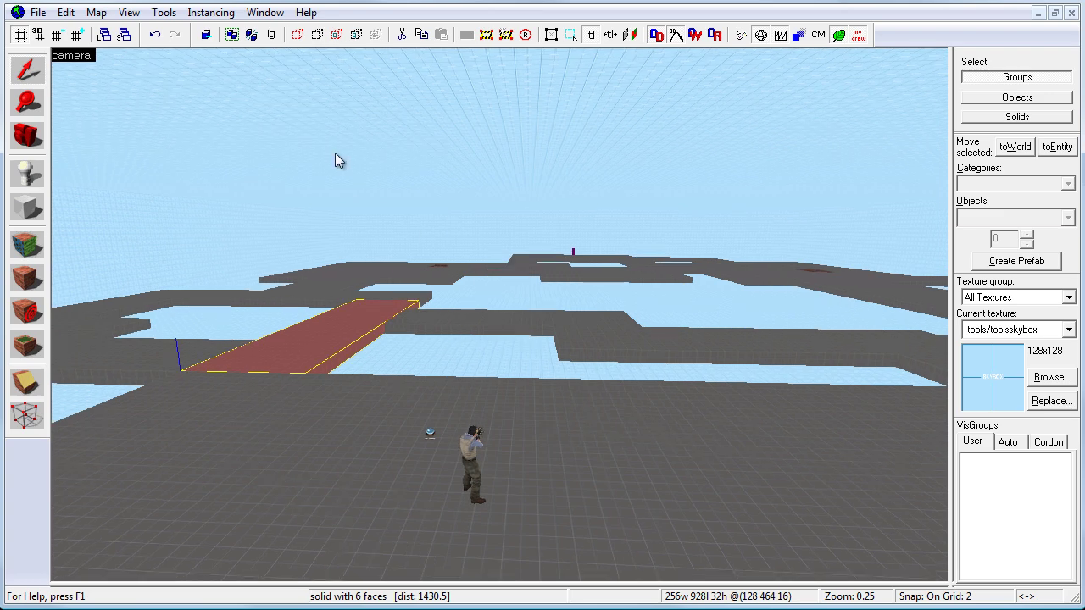
Compile and run the map with Normal BSP, Fast VIS and Fast HDR RAD, and join the Terrorists in CS:GO
click(741, 35)
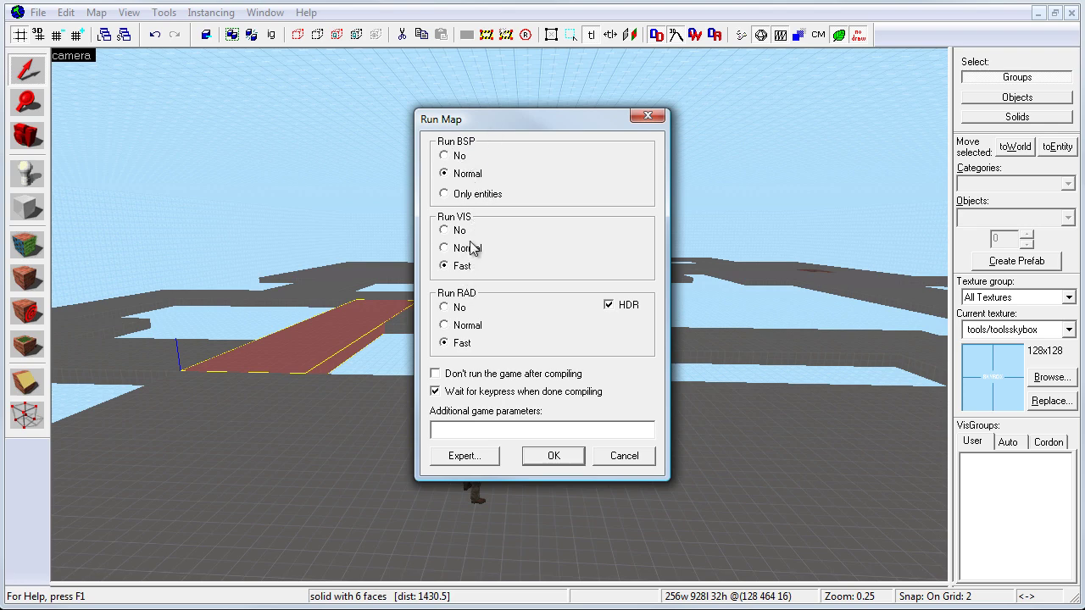
click(555, 456)
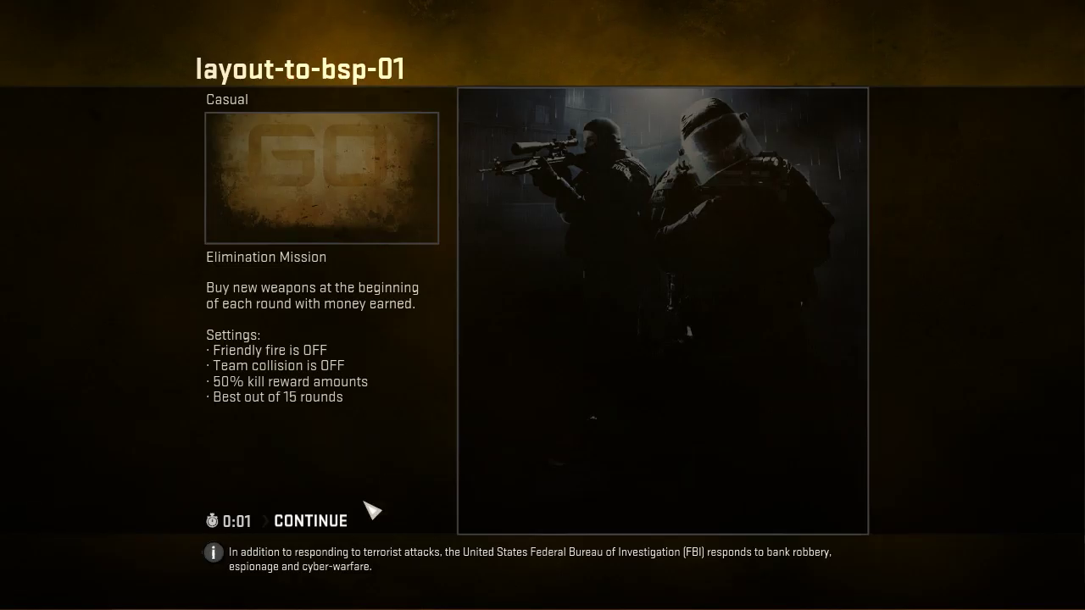
click(356, 519)
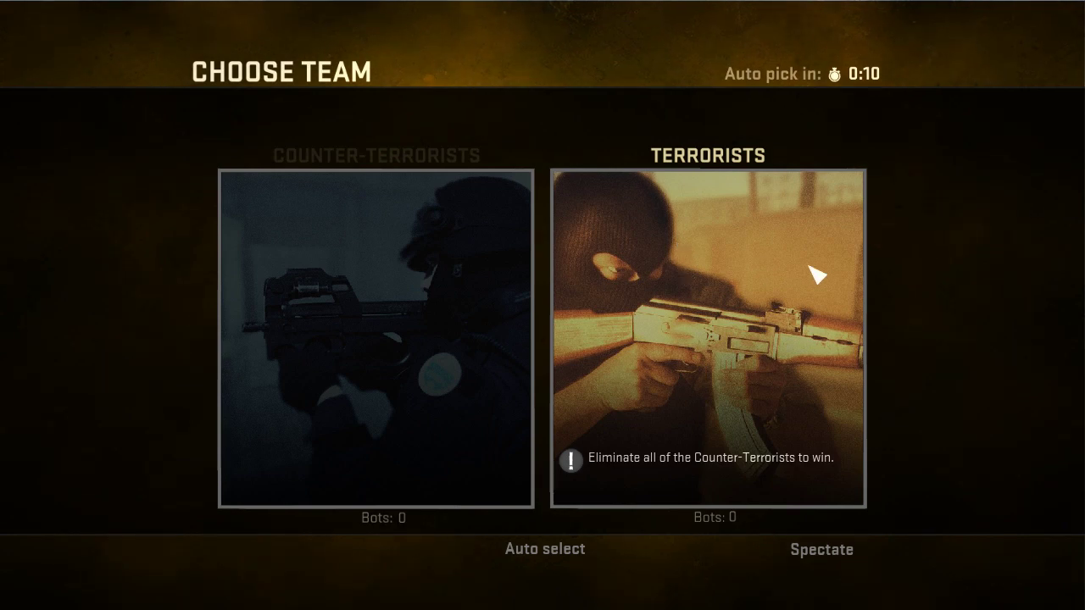
click(757, 328)
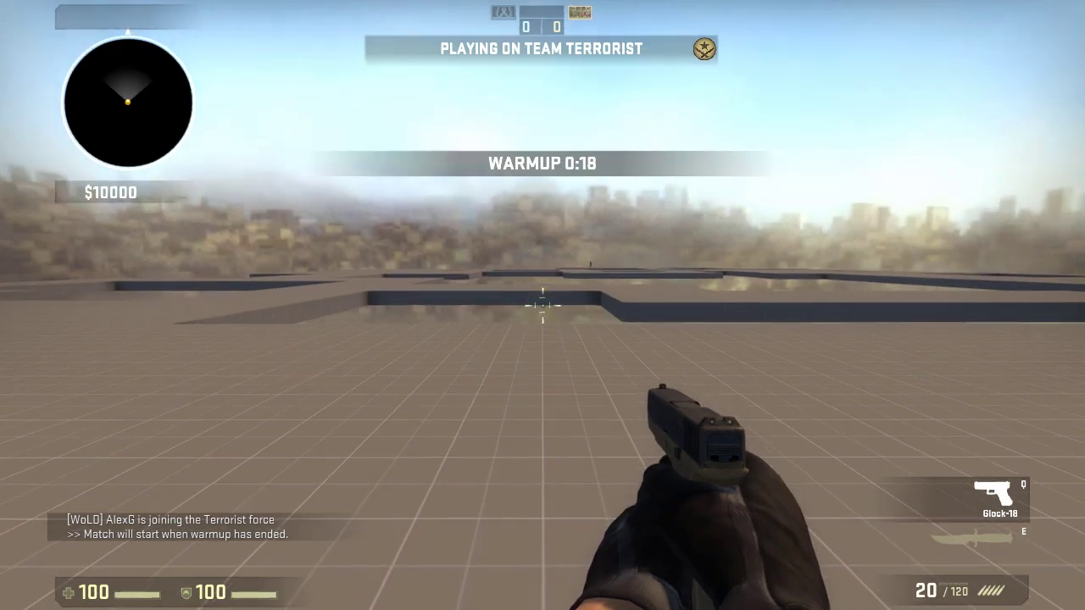
Remove the bots from the match with the console command bot_kick
key(grave)
text(b)
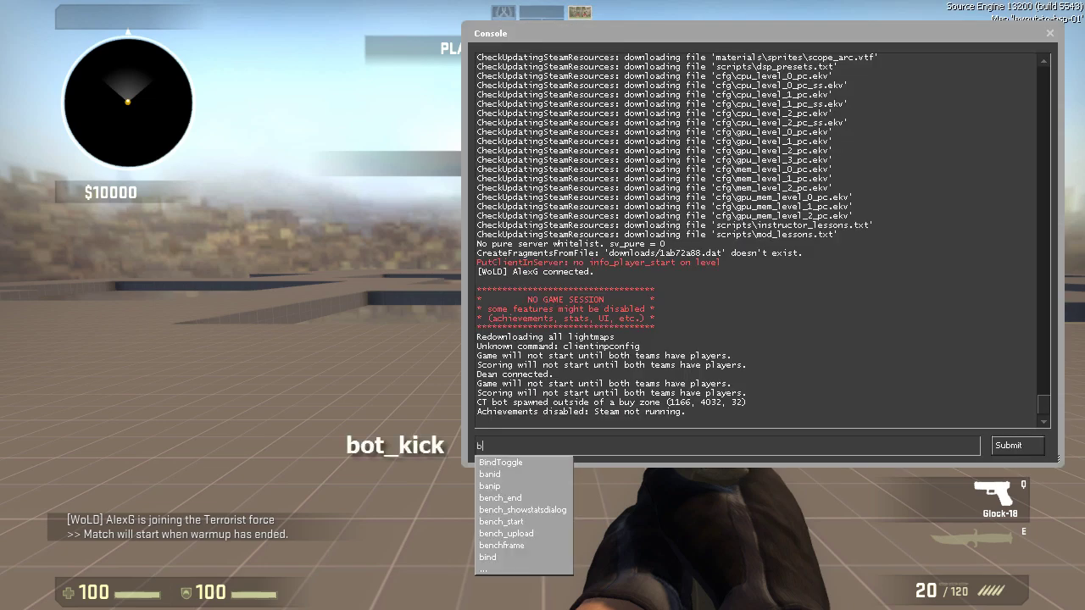
text(-)
key(BackSpace)
text(ot_)
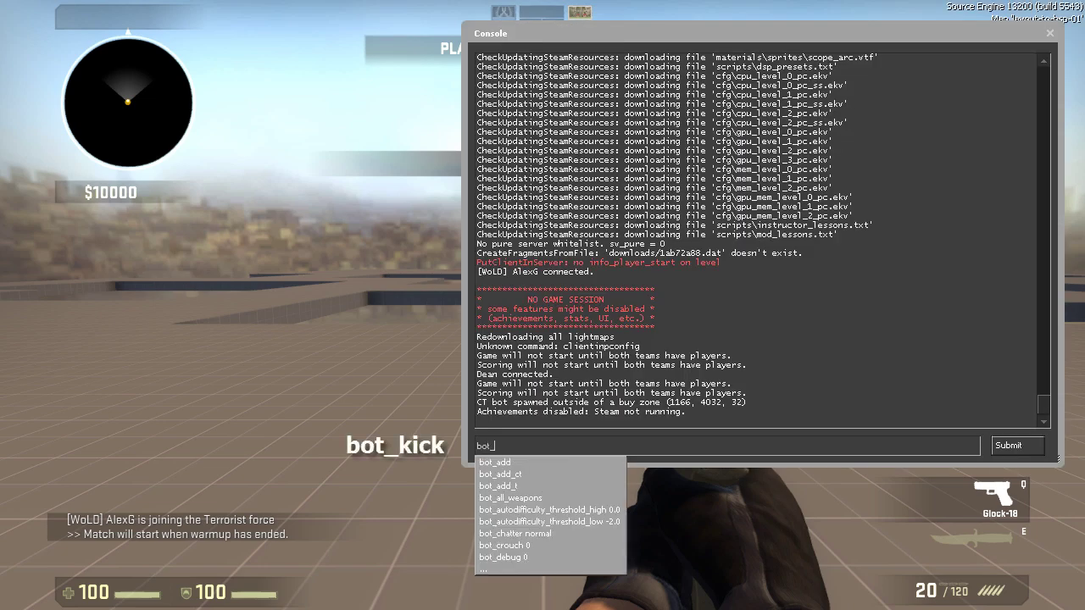
text(kick)
key(Return)
key(grave)
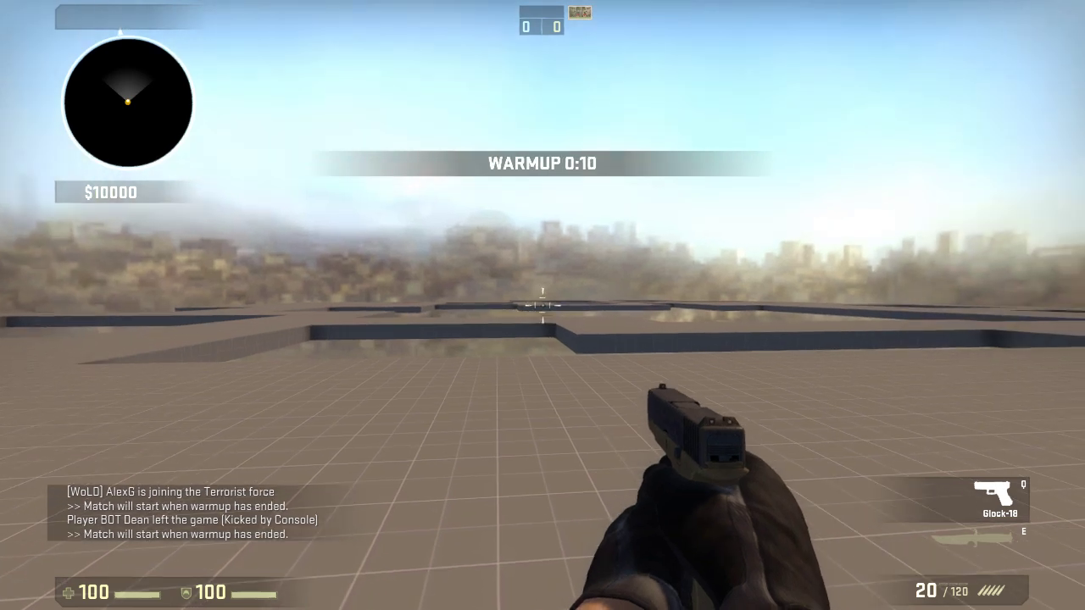
End the warmup period with the console command mp_warmup_end
key(grave)
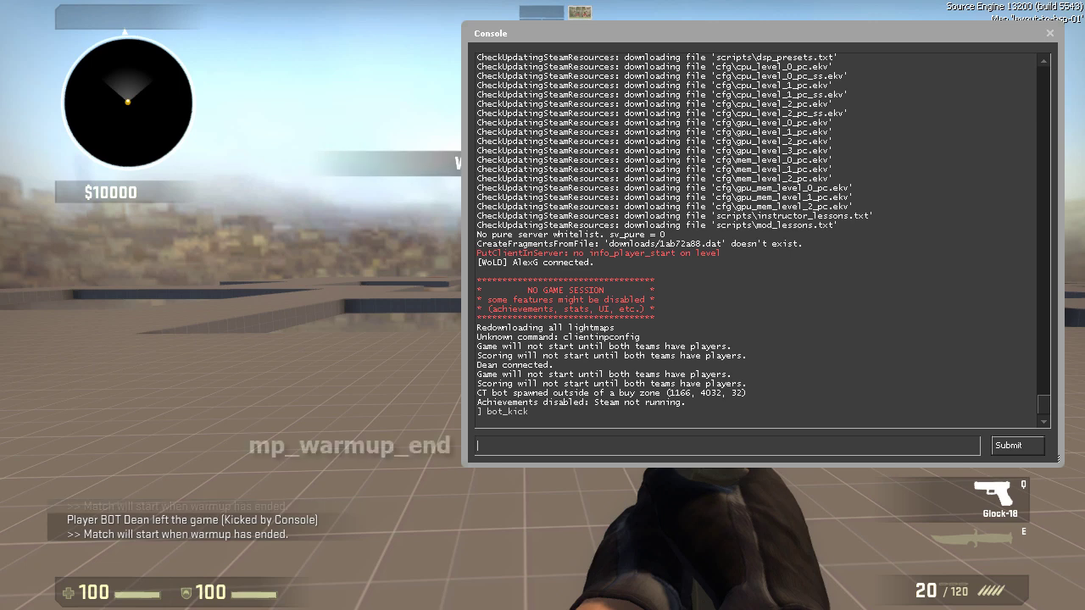
text(mp_wa)
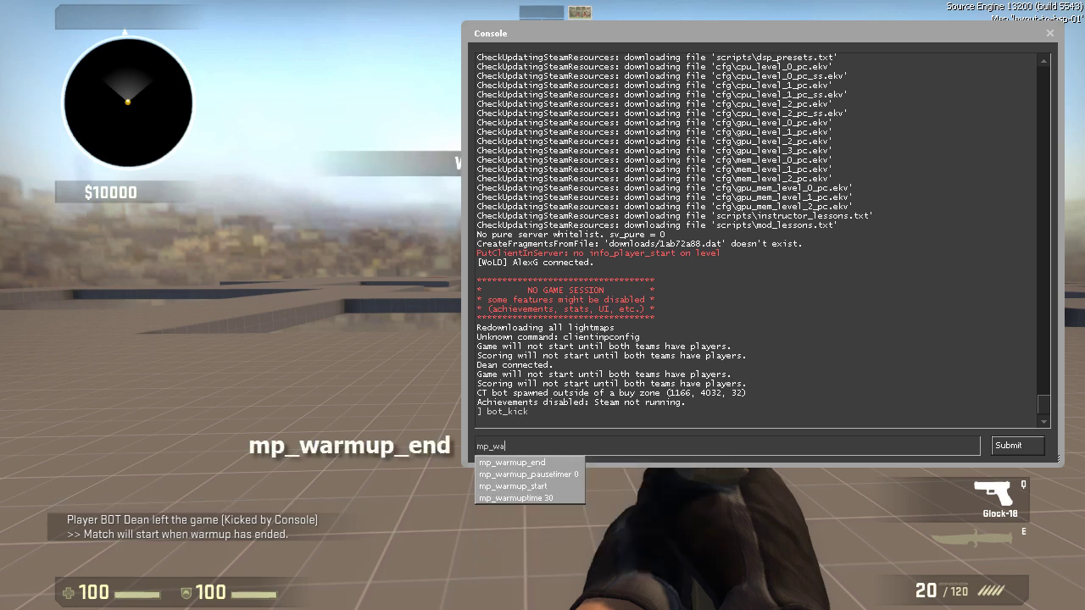
text(r)
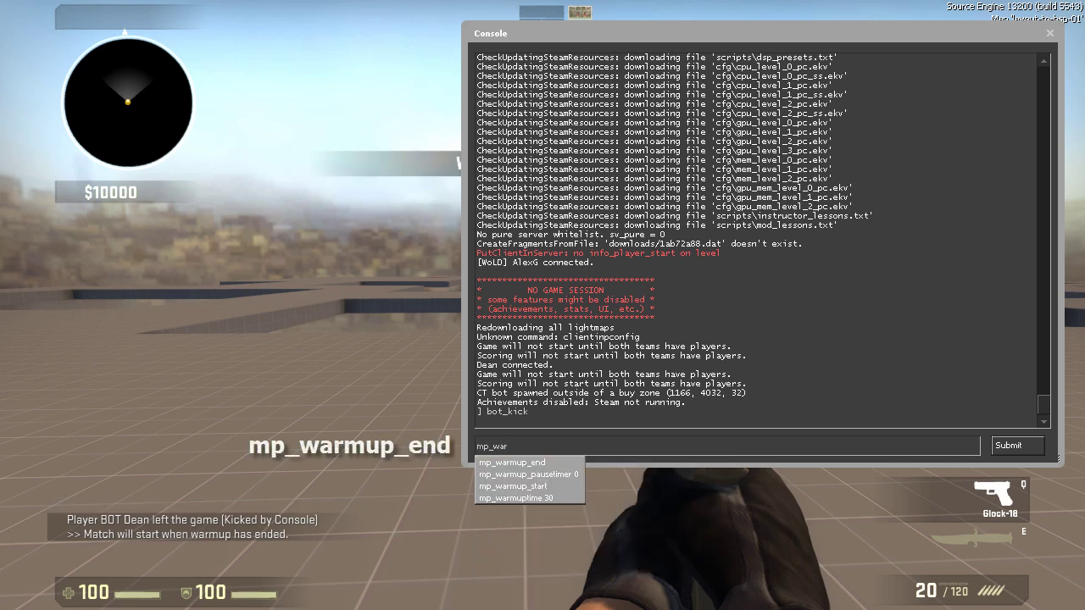
key(Tab)
key(Return)
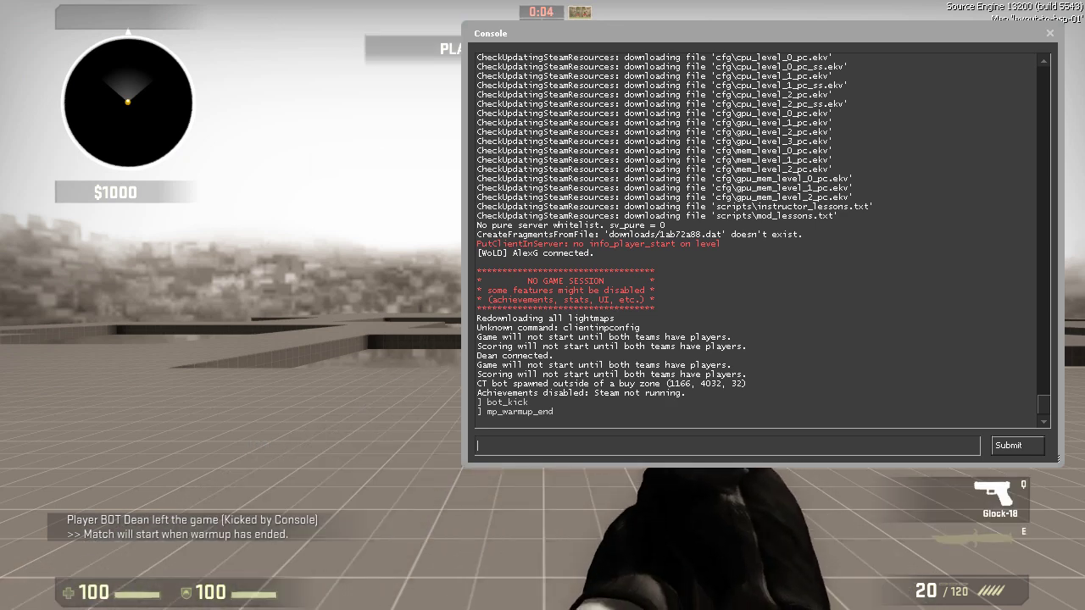
Restart the match with the console command mp_restartgame 1 and return to the game
text(mp_rest)
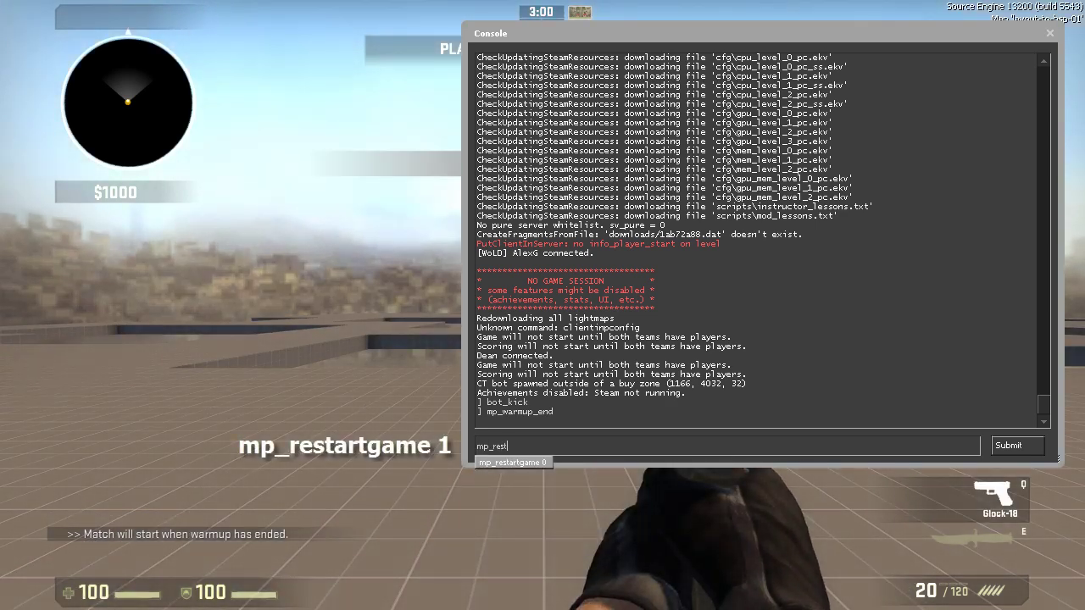
key(Down)
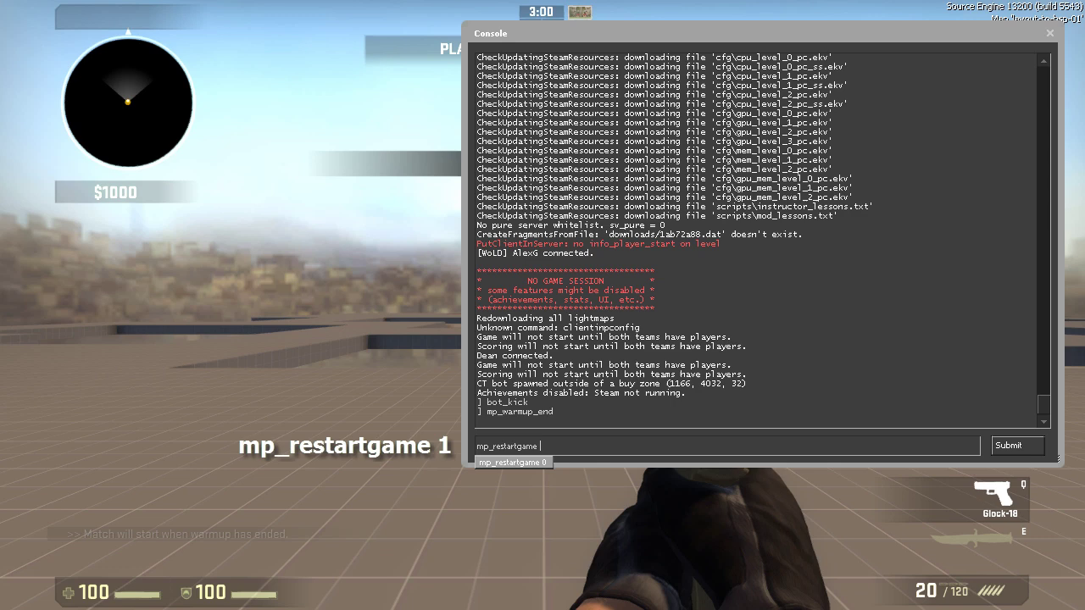
text(1)
key(Return)
key(Escape)
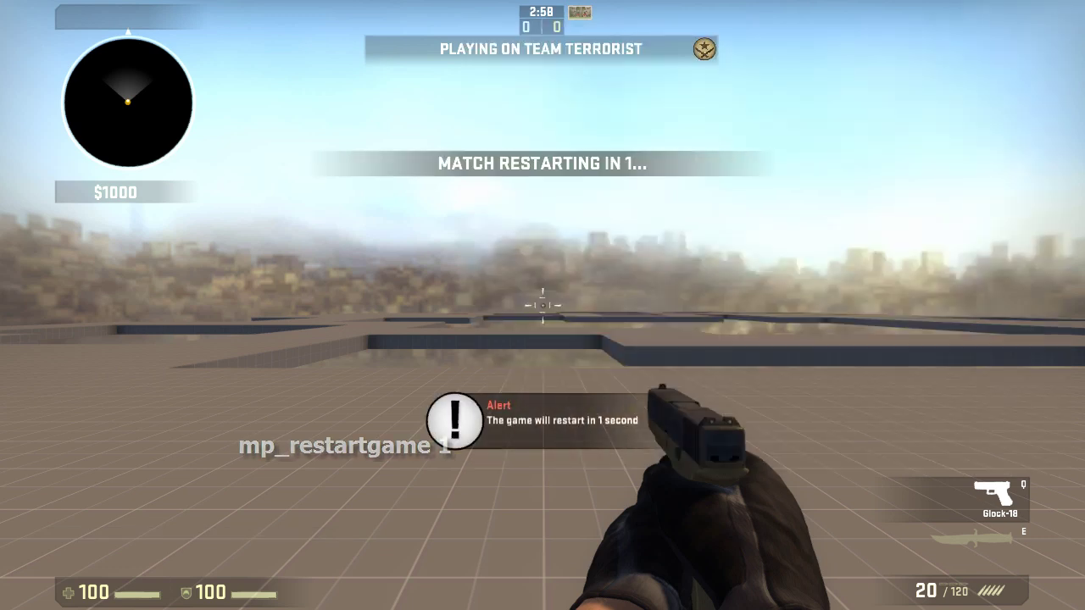
Run with the knife from the Terrorist spawn along the first route towards the bombsite to check the travel time
key(e)
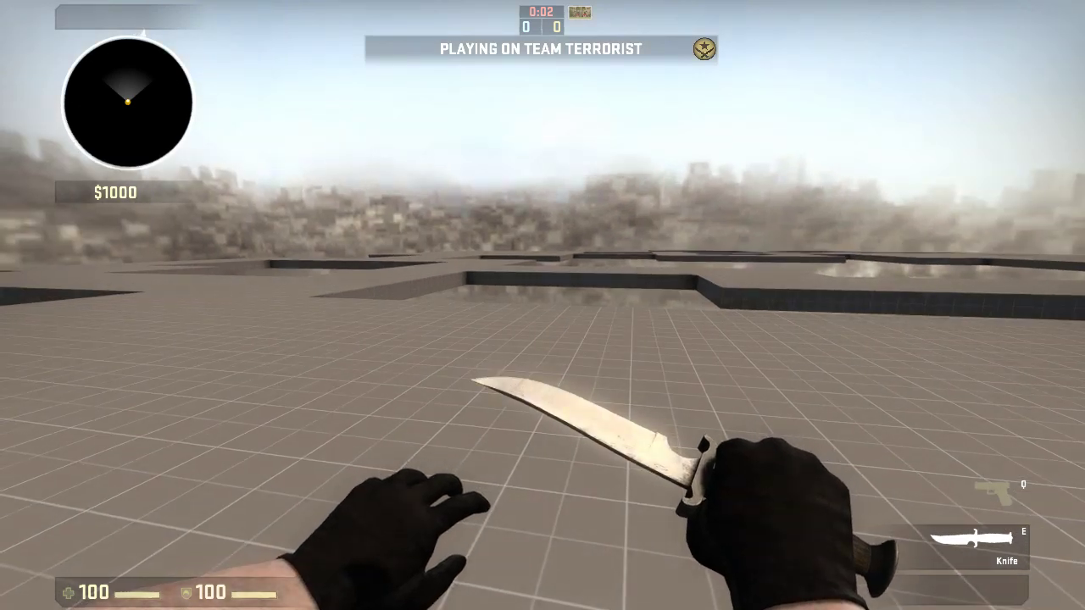
key(w)
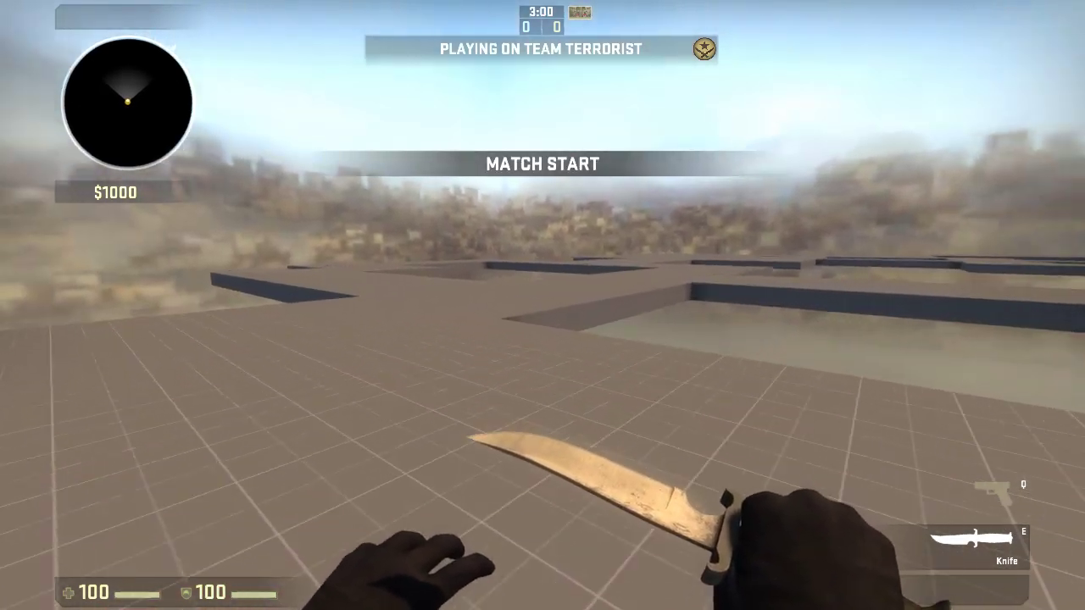
key(w)
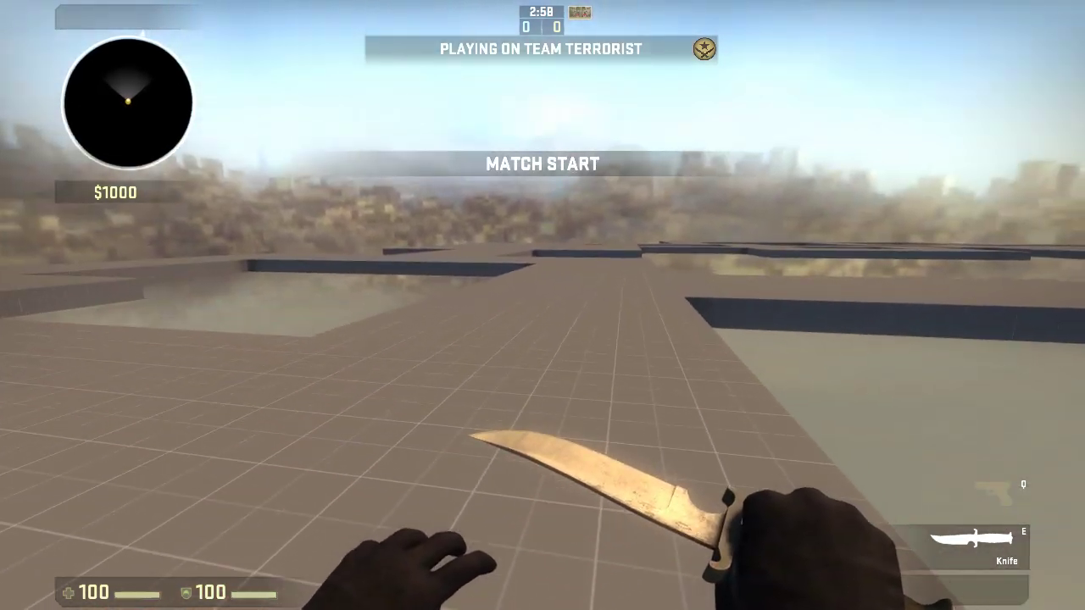
key(w)
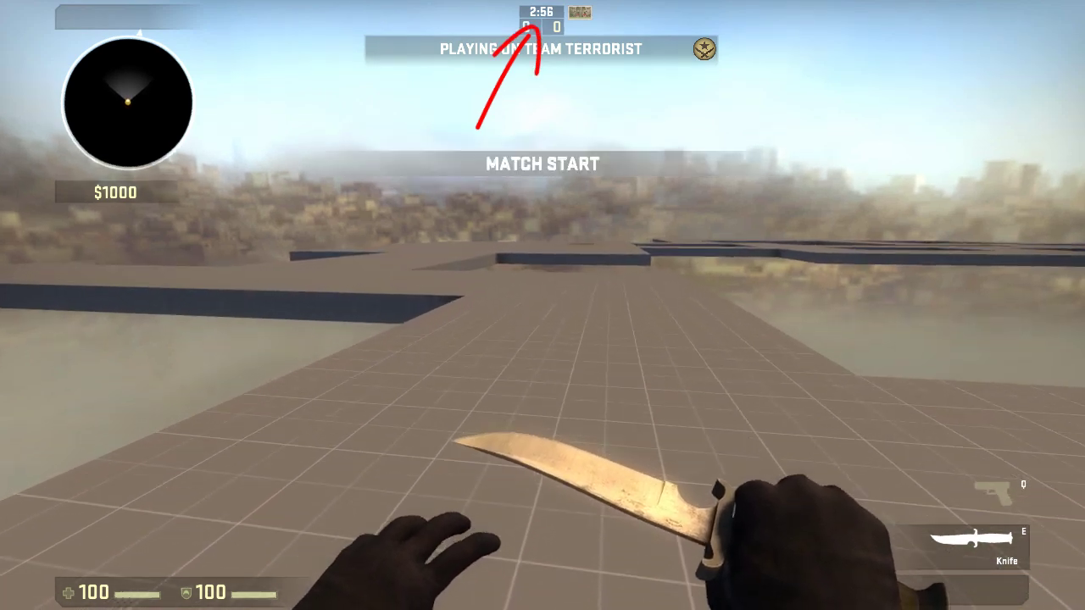
key(w)
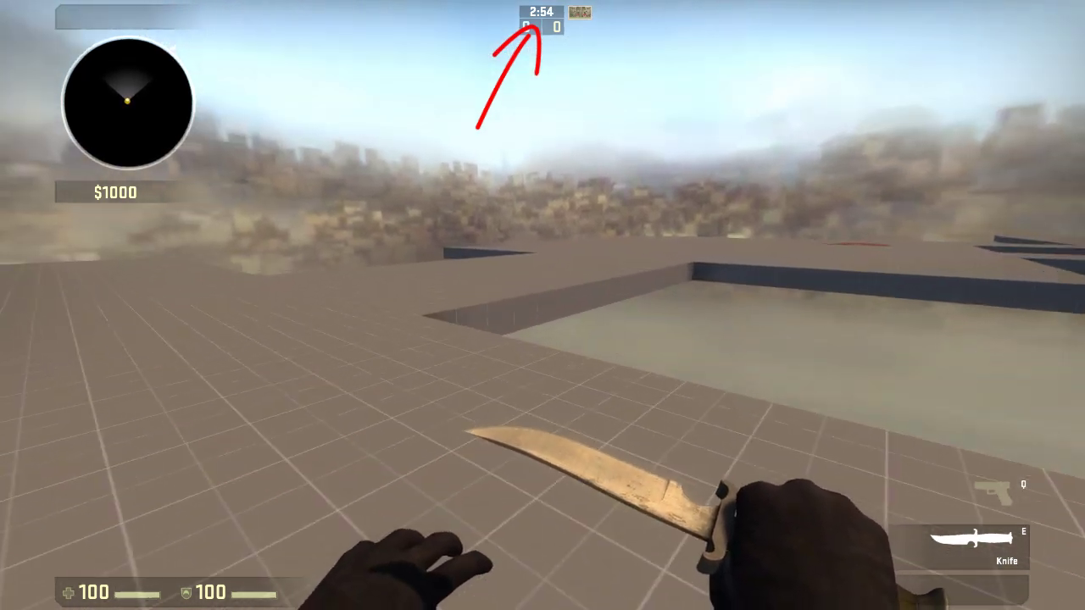
key(w)
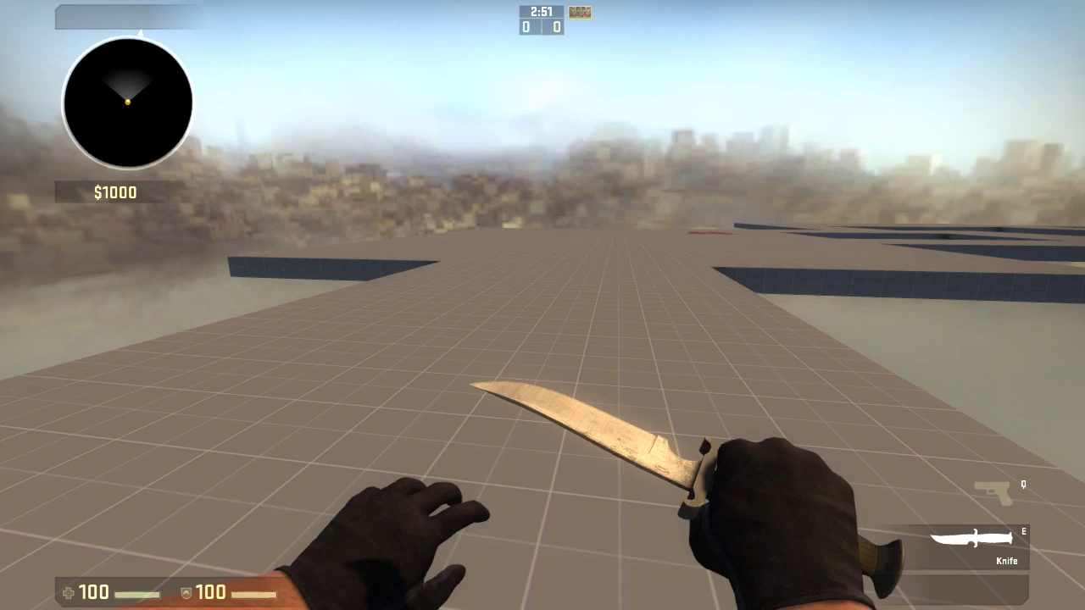
key(w)
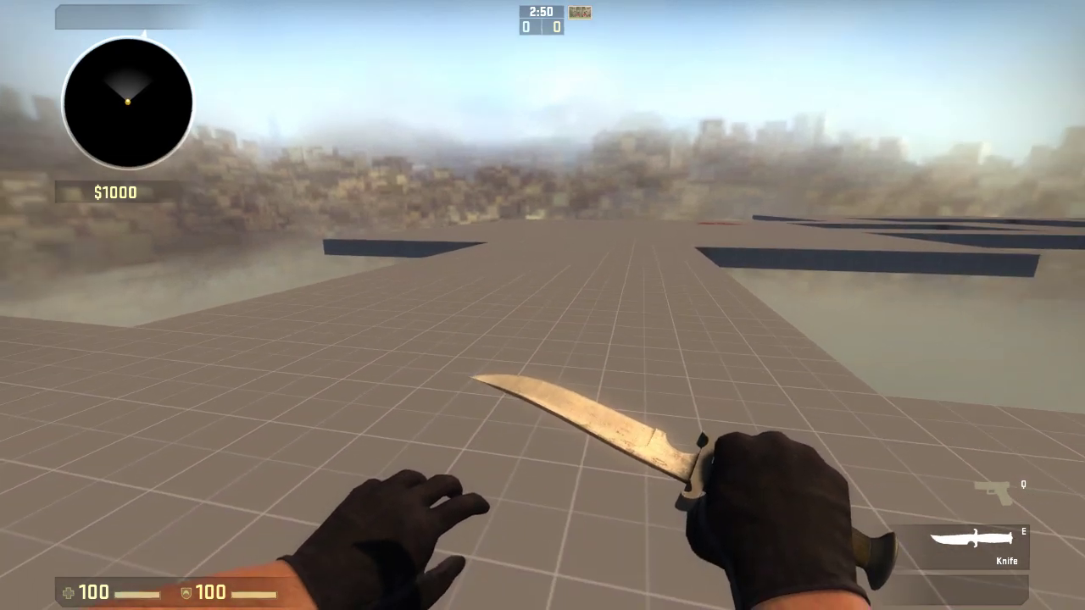
key(w)
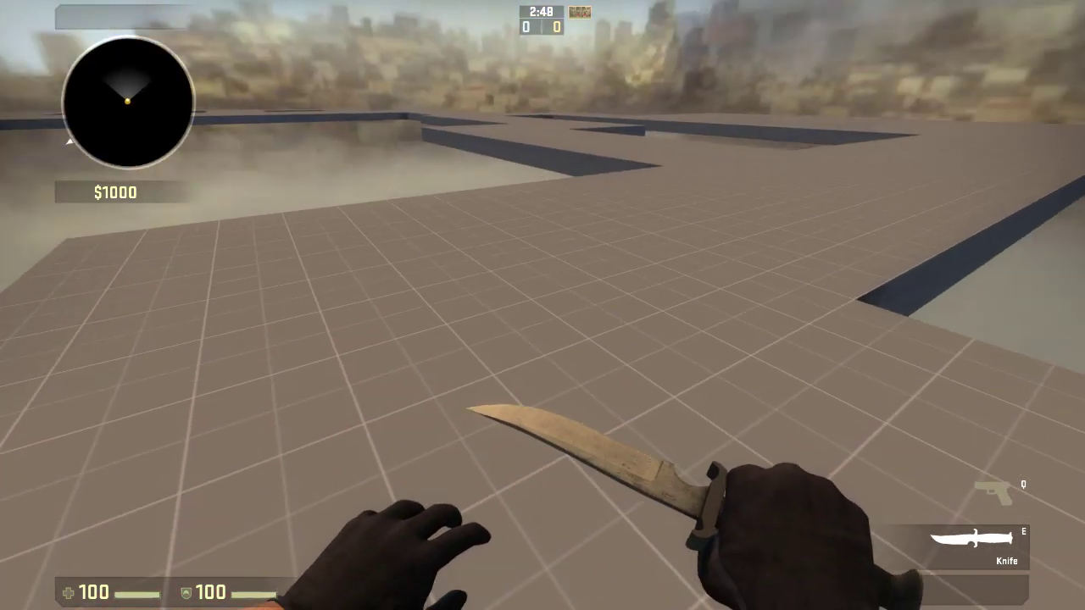
Restart the match again by reusing the console command mp_restartgame 1
key(grave)
key(Up)
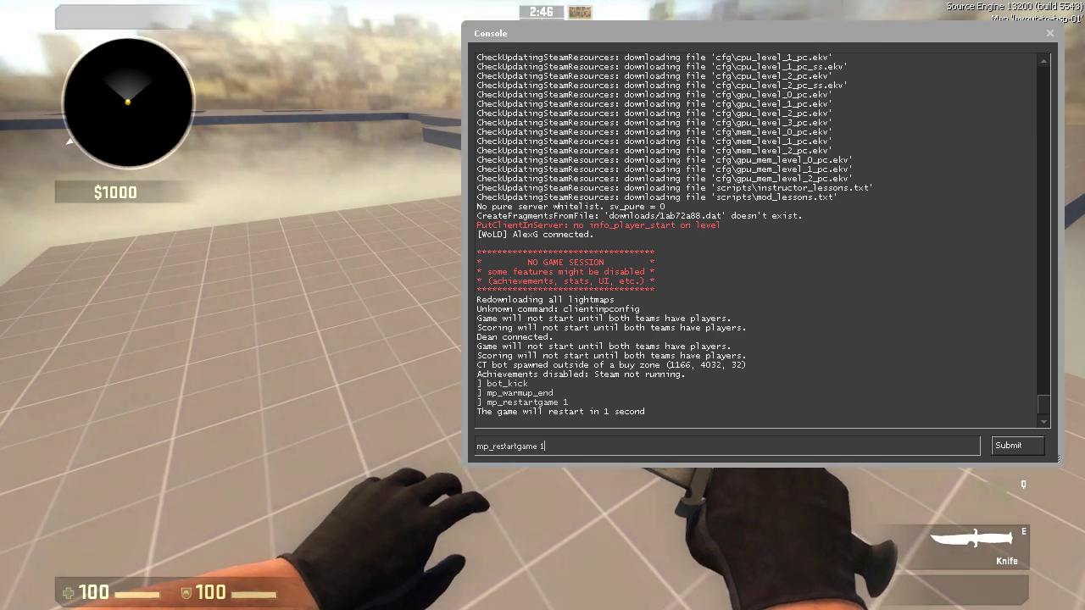
key(grave)
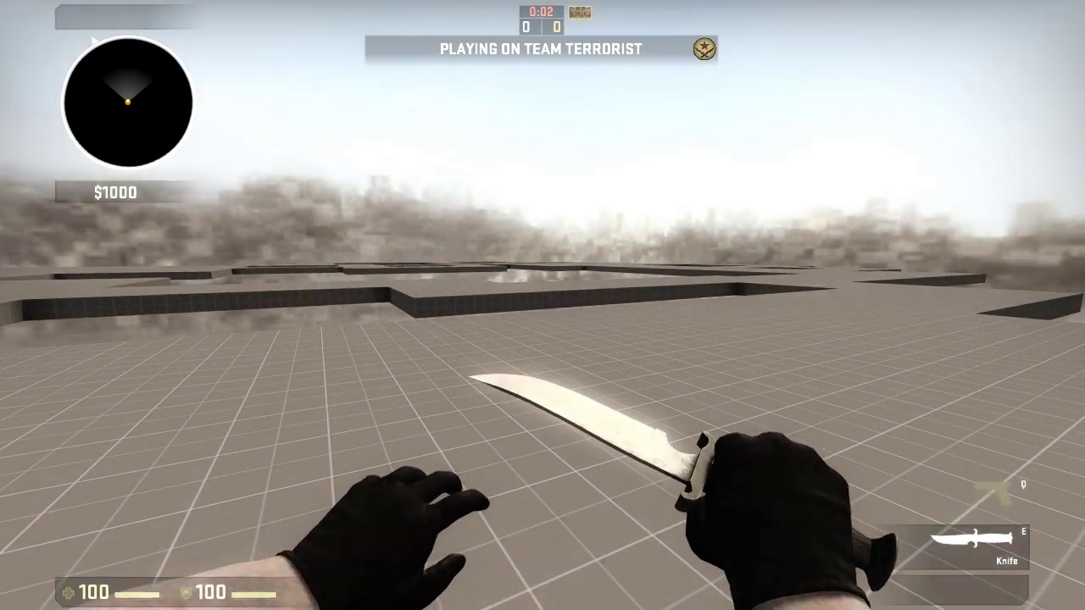
Run with the knife from the Terrorist spawn along the other route towards the opposite bombsite to check its travel time
key(w)
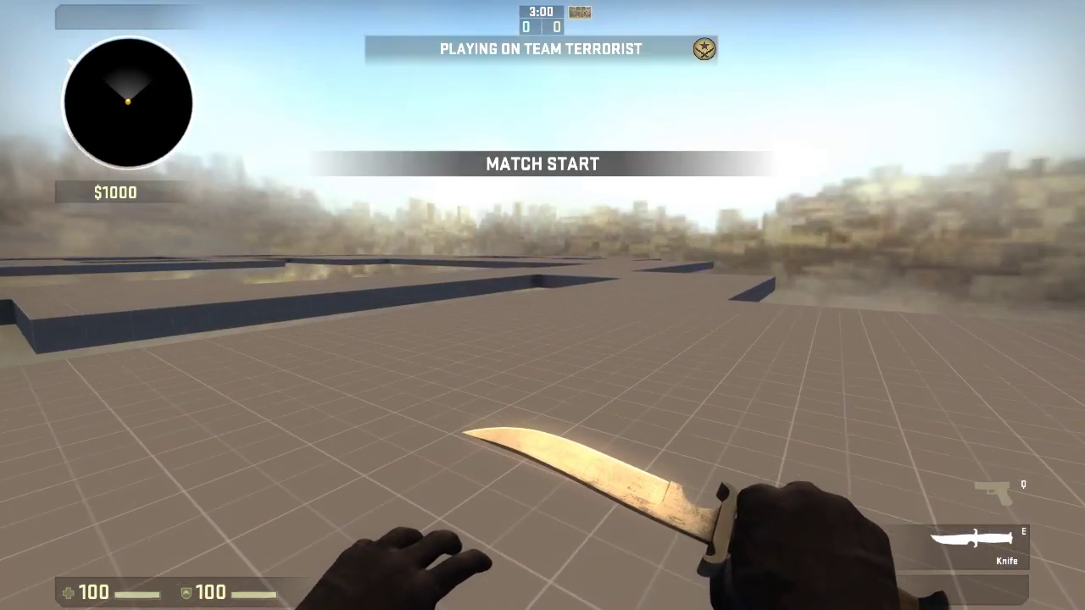
key(w)
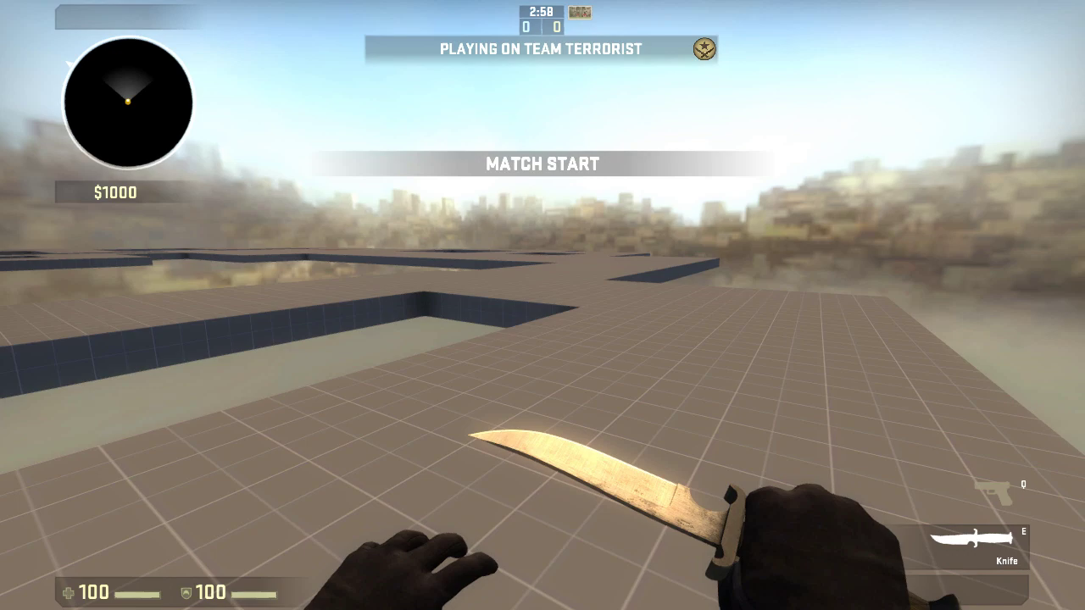
key(w)
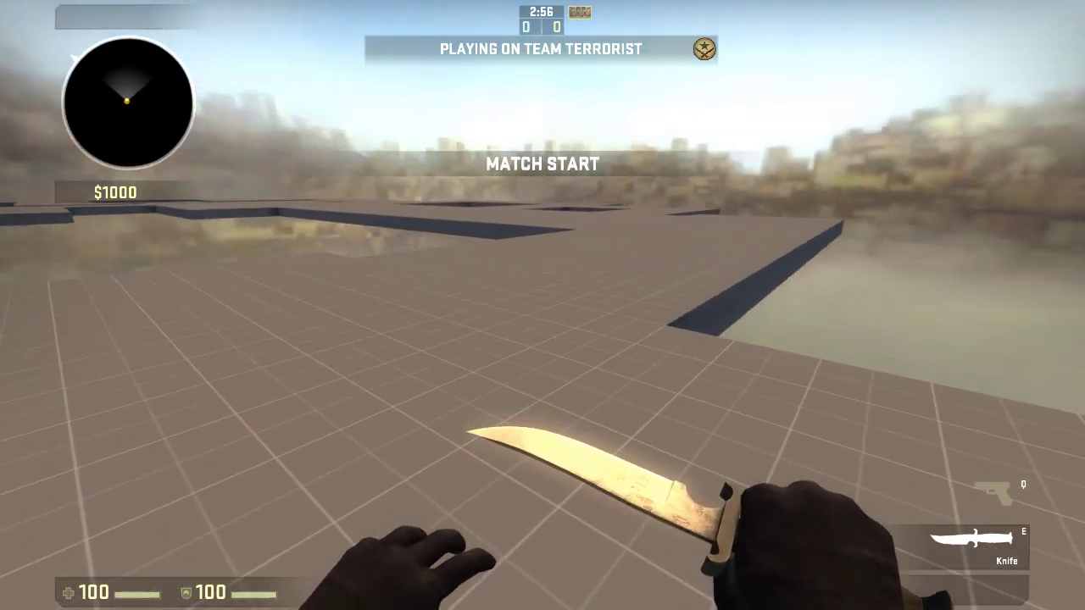
key(w)
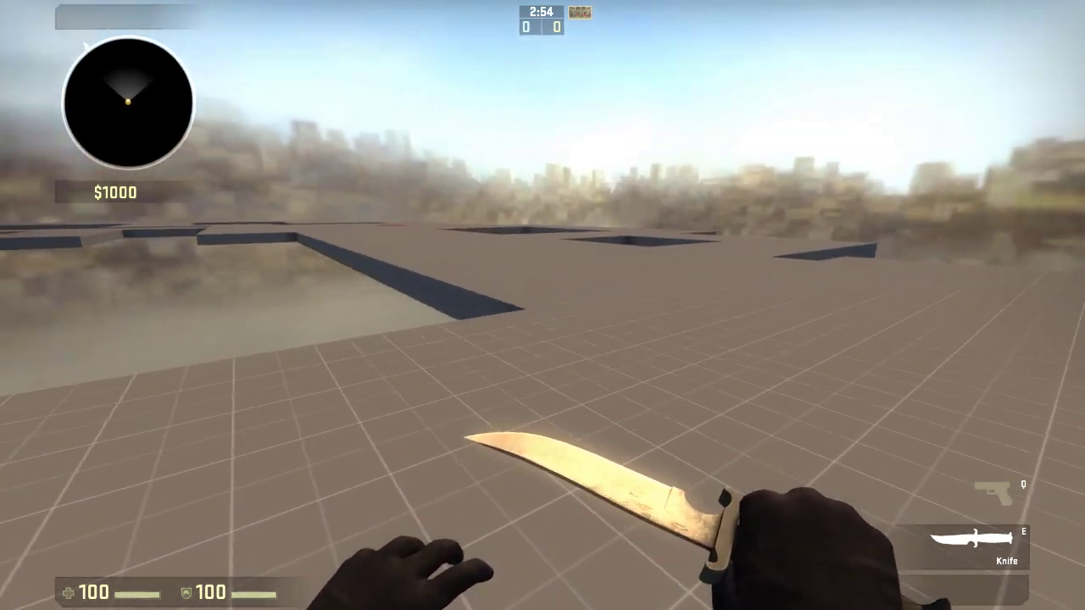
key(w)
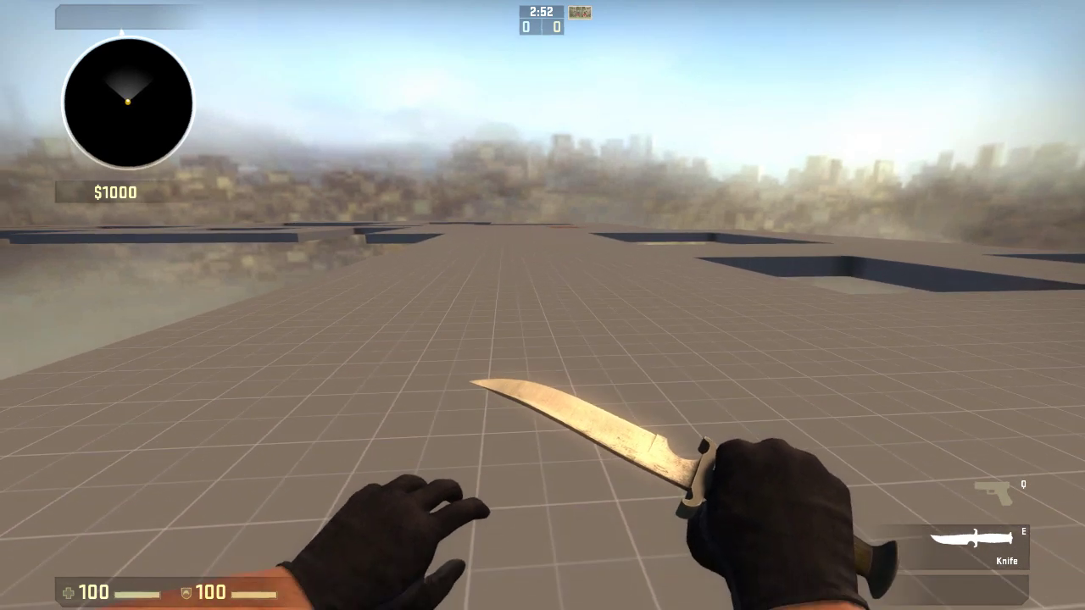
key(w)
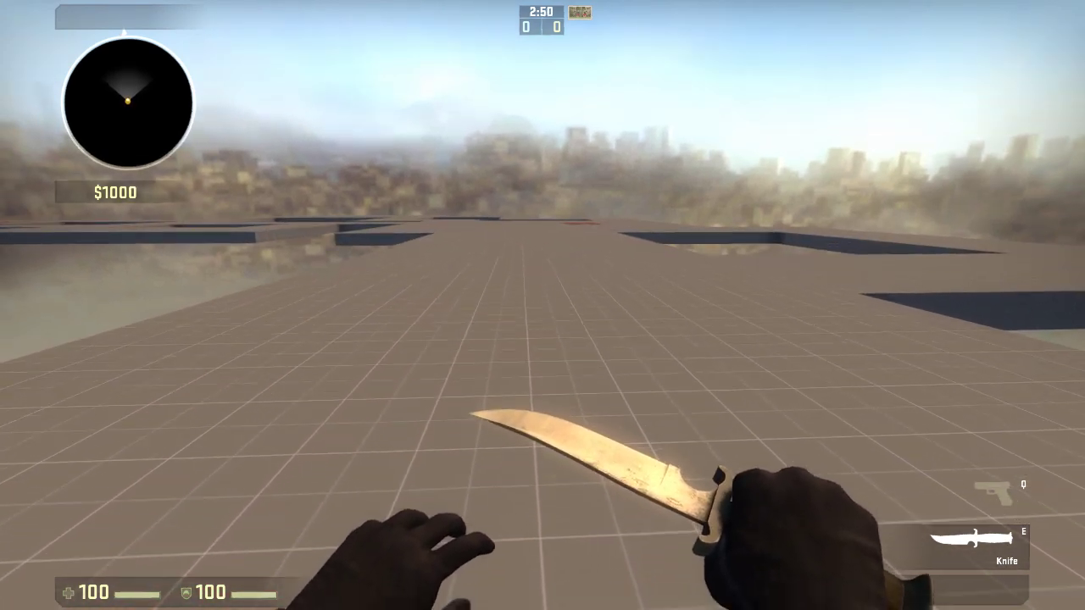
key(w)
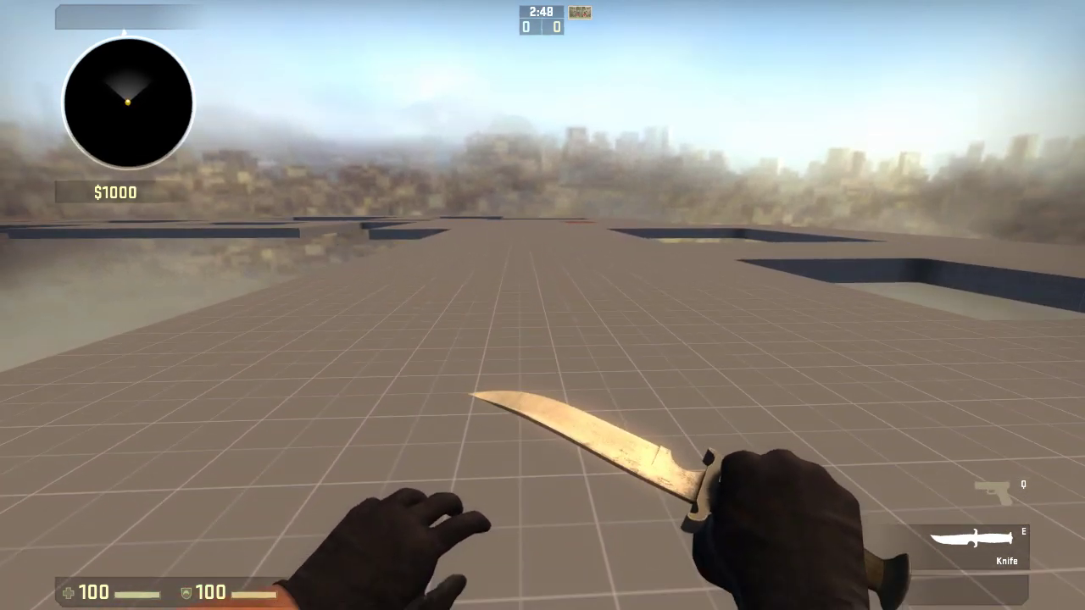
key(w)
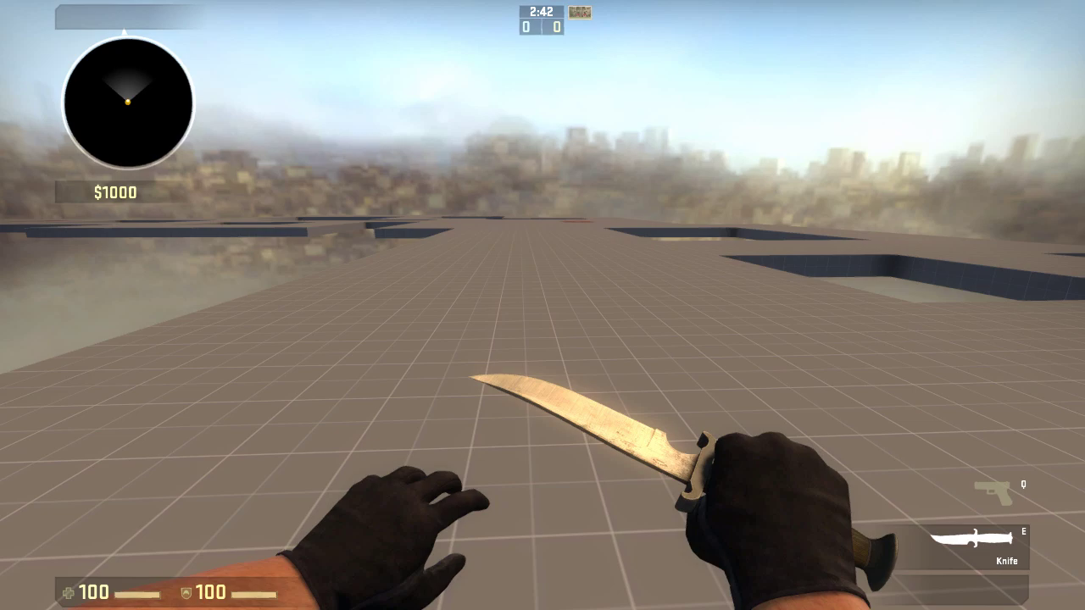
Switch to the Counter-Terrorists and run from their spawn across the red-marked bombsite to check the travel time
key(m)
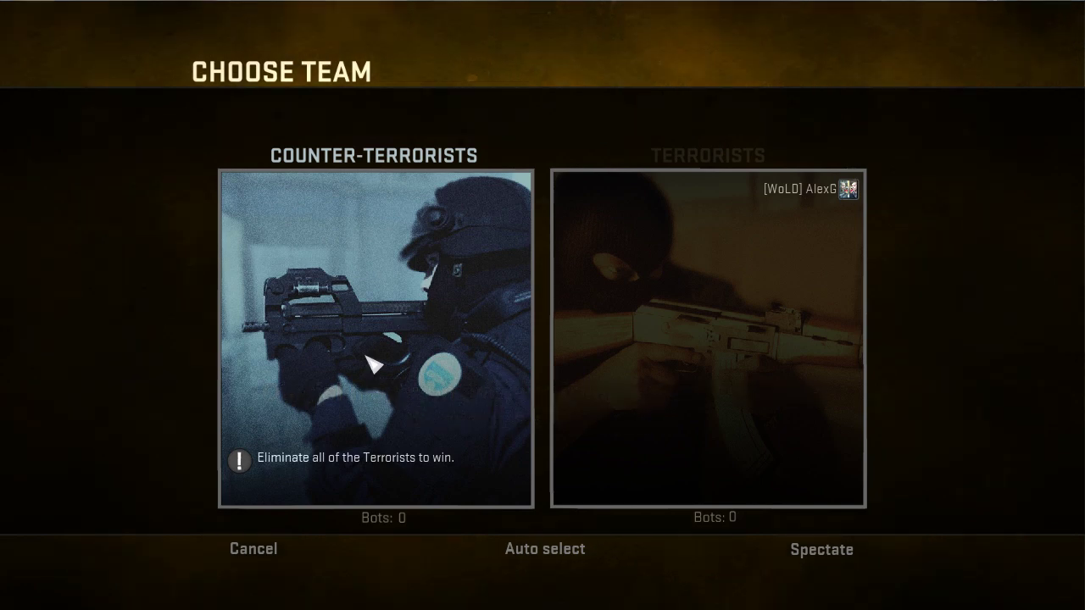
click(395, 337)
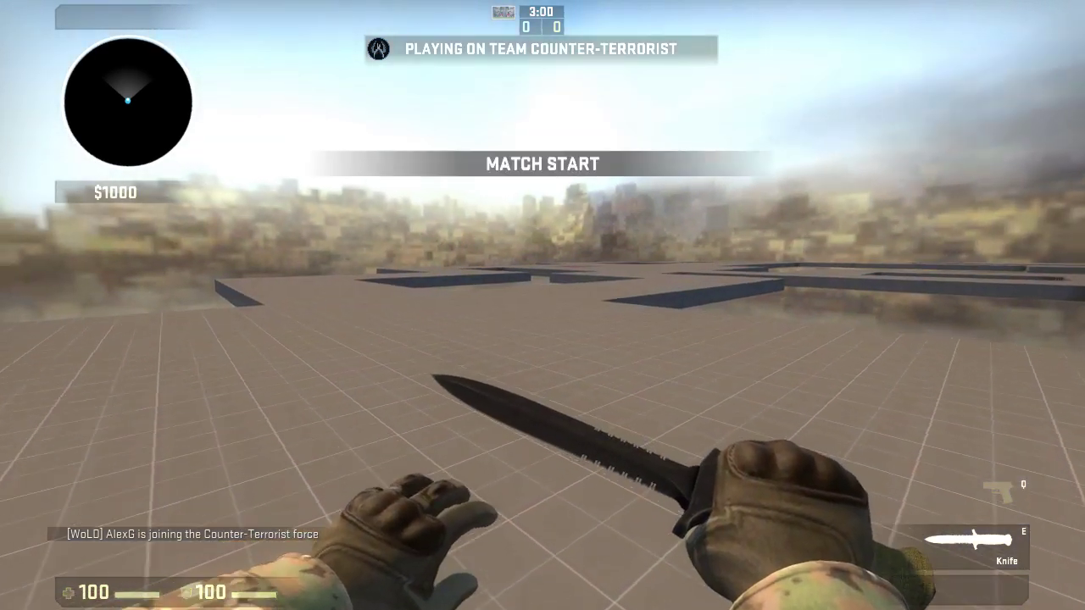
key(w)
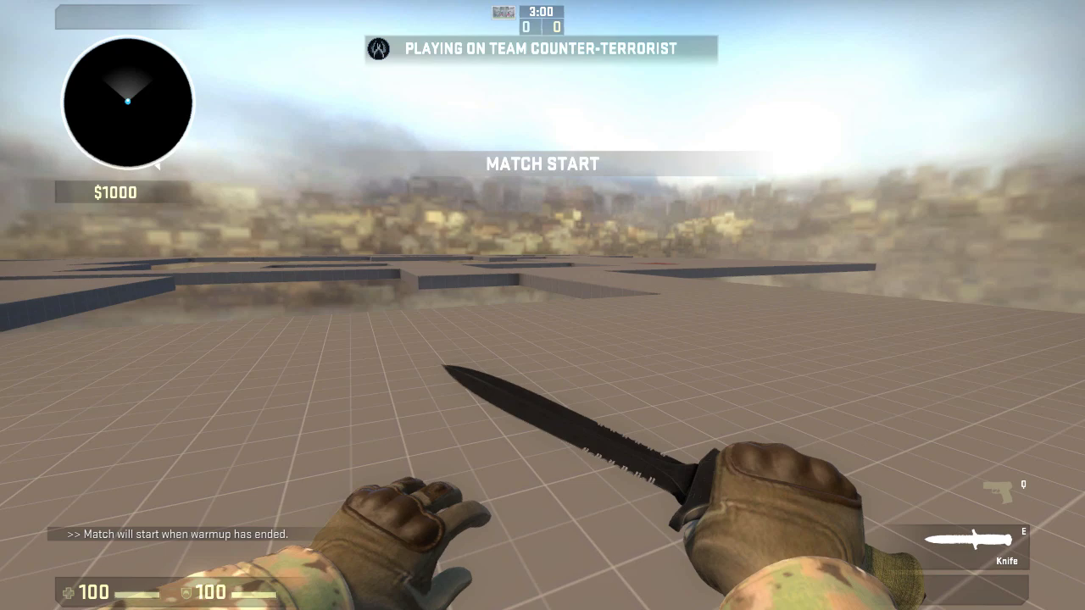
key(w)
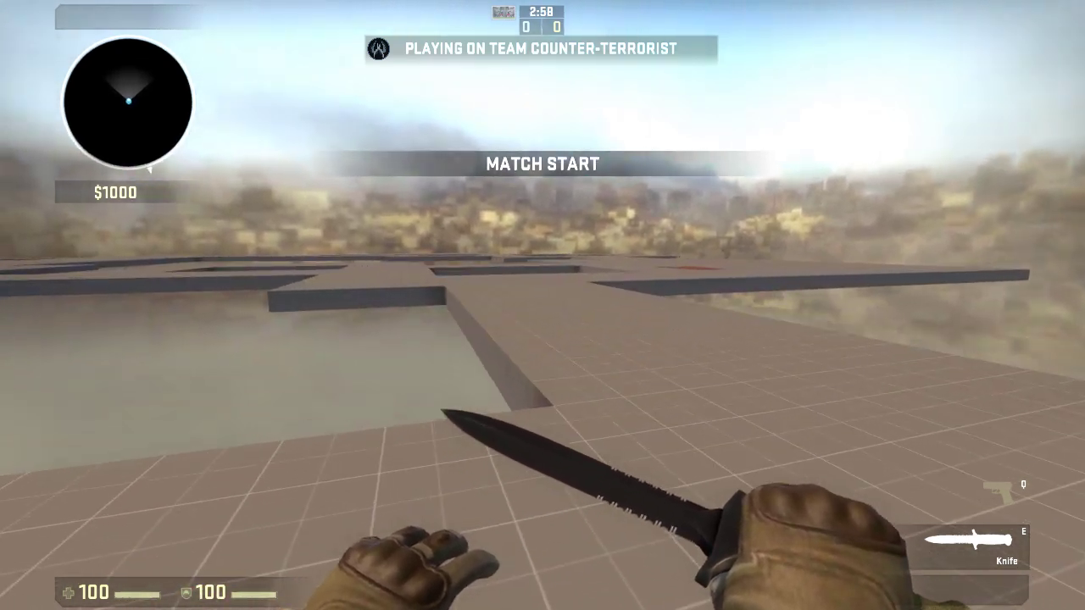
key(w)
key(w)
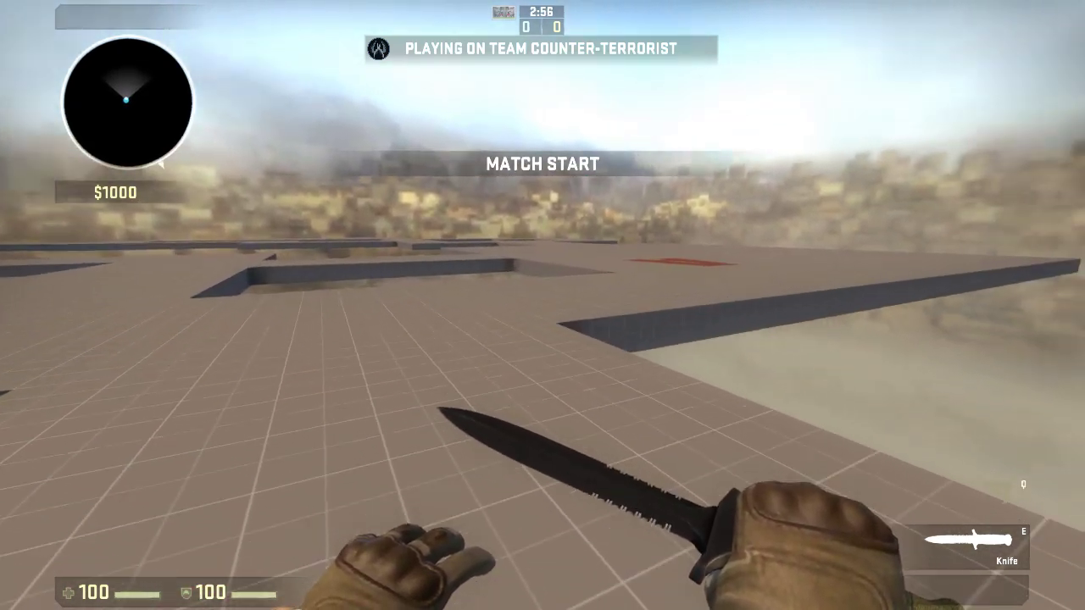
key(w)
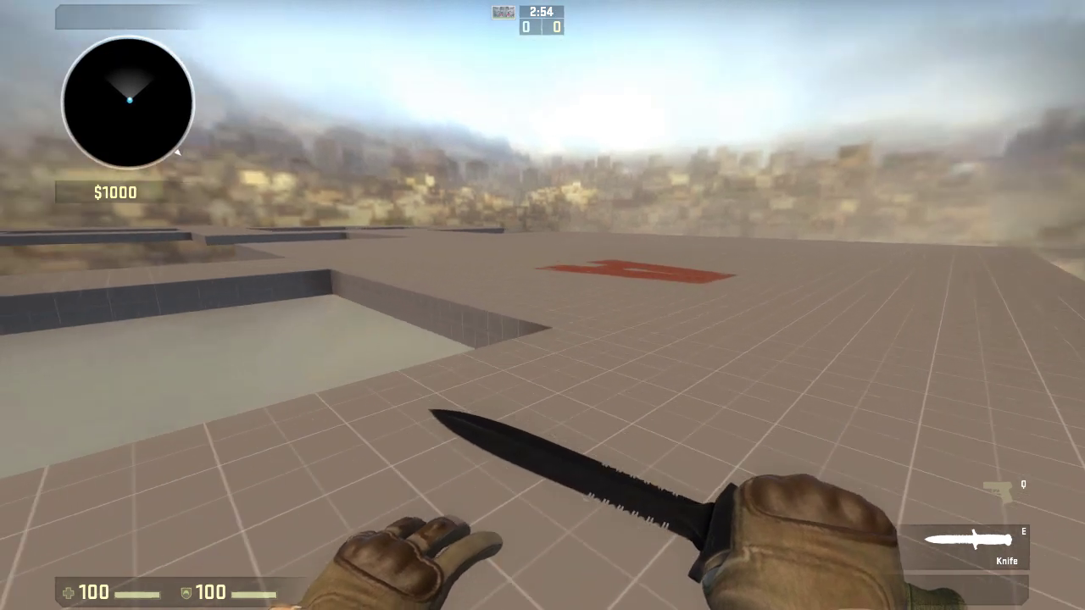
key(w)
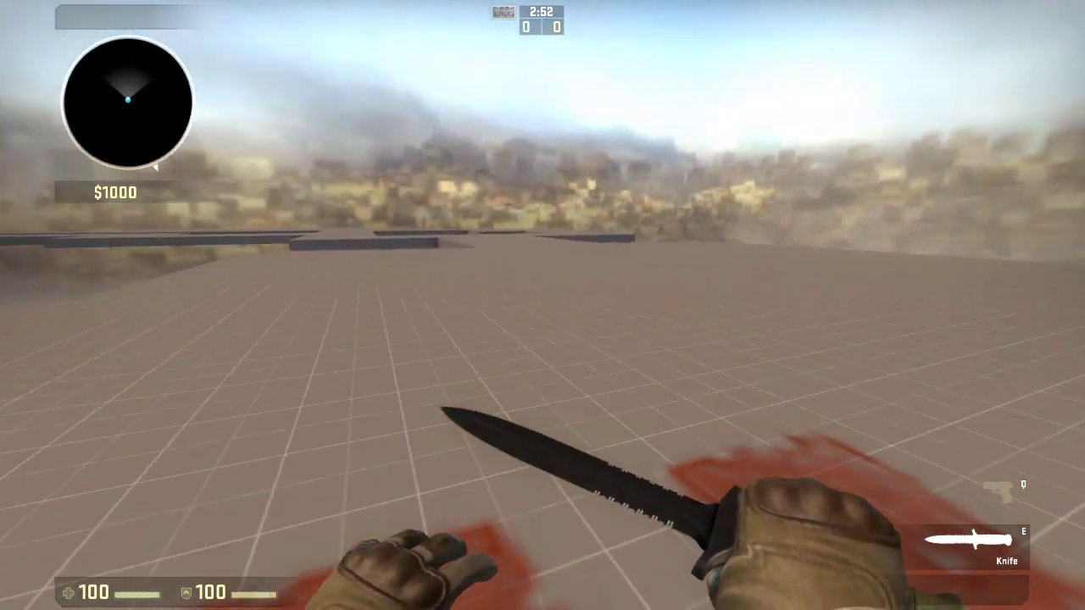
key(w)
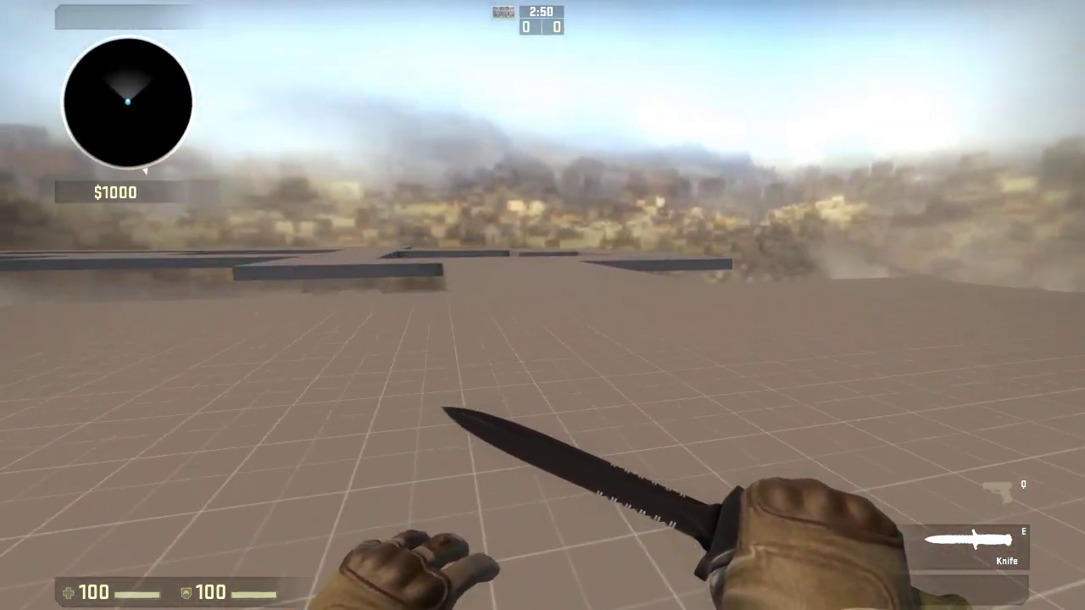
key(w)
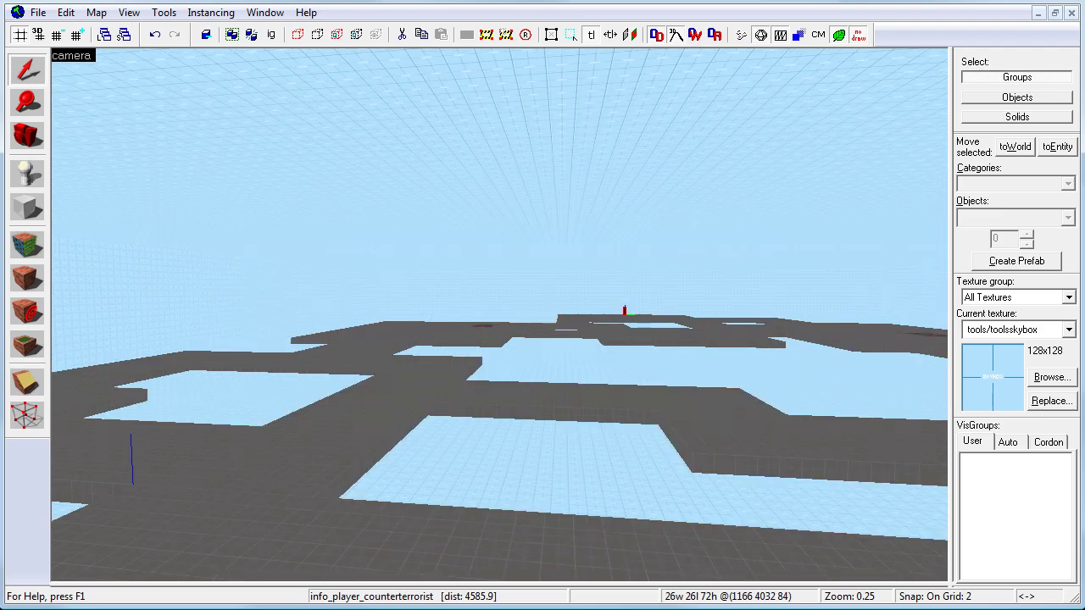
Switch to Hammer and examine the bombsite floor and the Terrorist spawn in the camera view
click(407, 334)
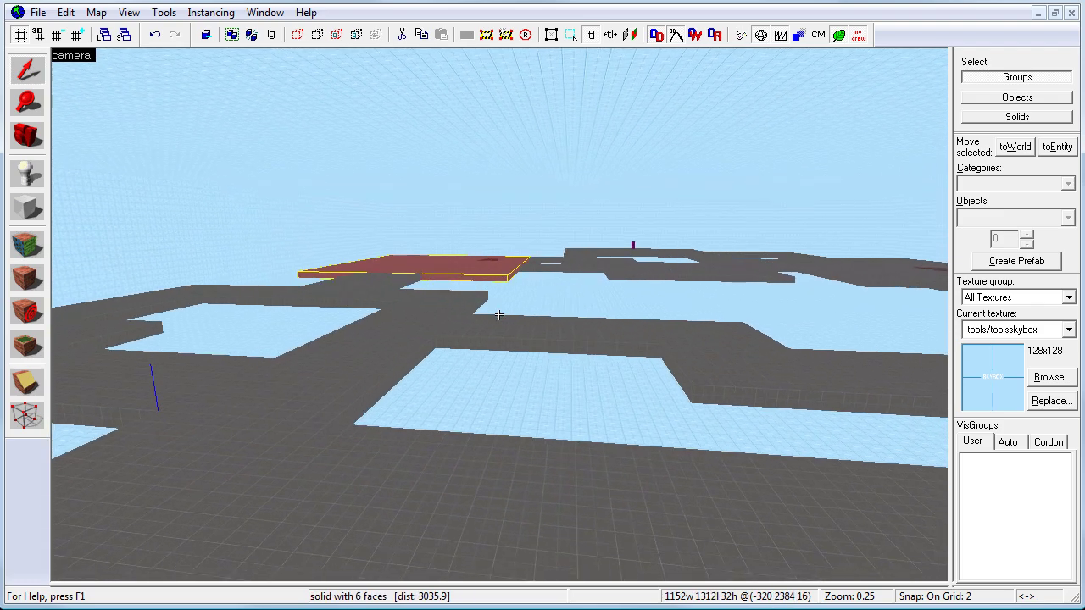
key(s)
click(506, 441)
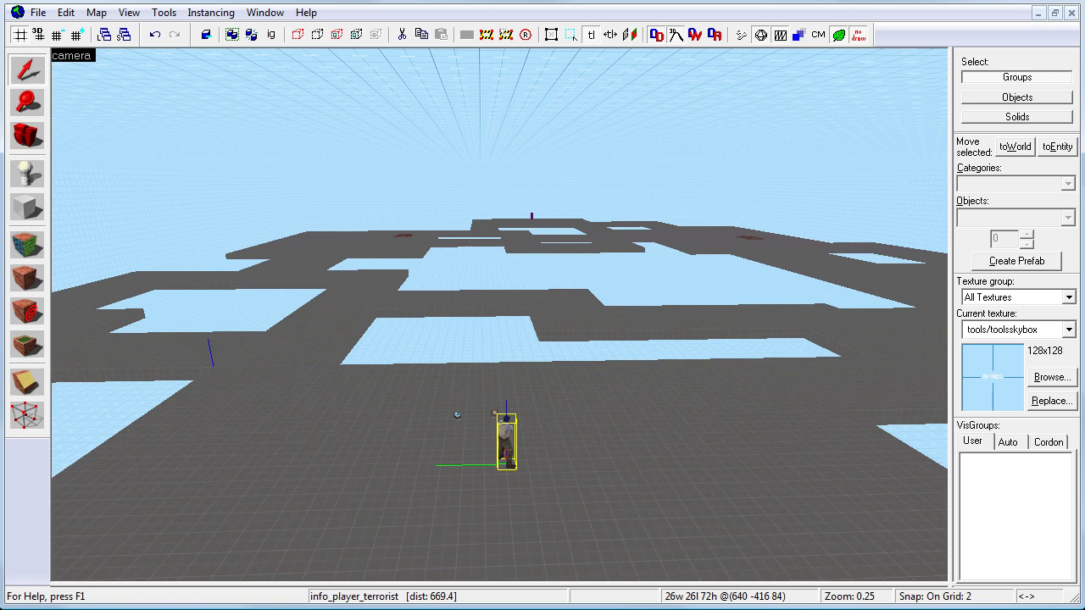
click(1006, 442)
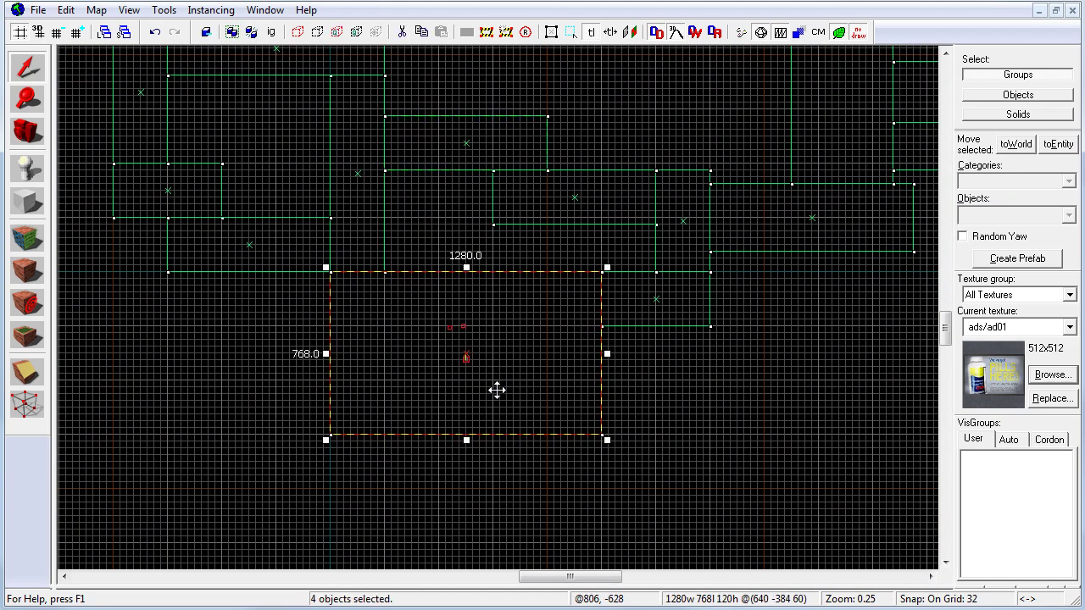
Move the Terrorist spawn floor with its entities 256 units south and reposition the 352 by 256 block and corridor linking to it
drag(477, 349, 477, 402)
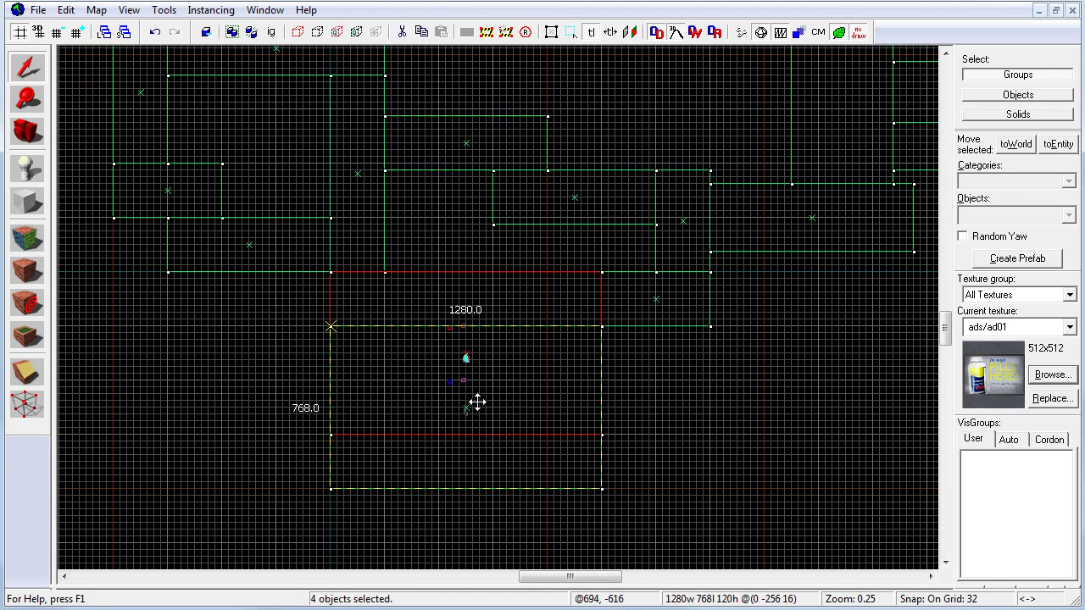
click(656, 296)
drag(656, 297, 682, 343)
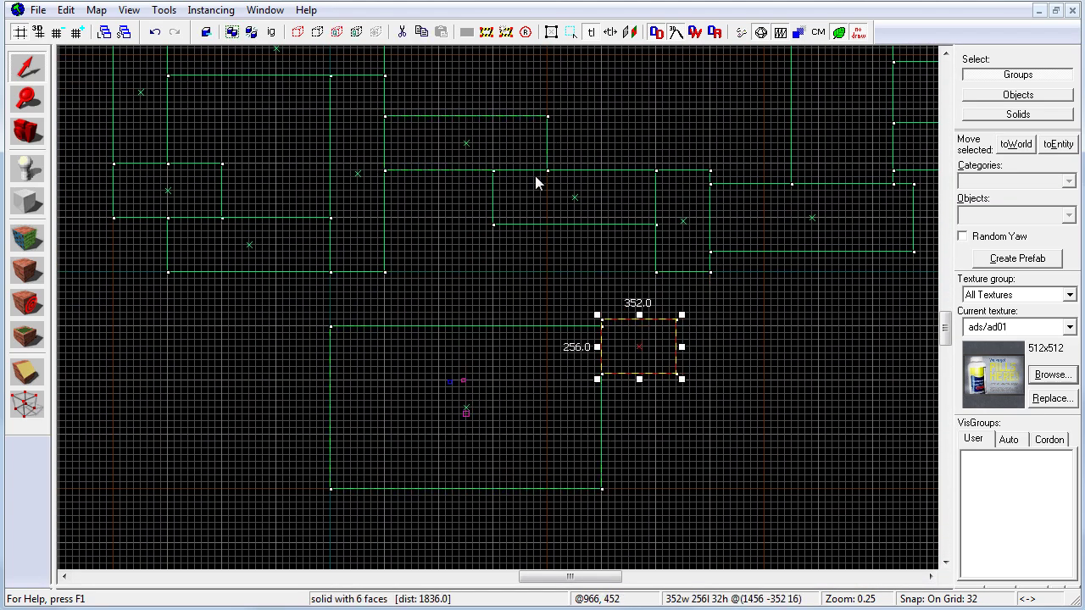
click(575, 197)
drag(684, 221, 651, 267)
click(687, 409)
drag(684, 412, 628, 256)
drag(639, 273, 639, 280)
Resize the horizontal corridor block to 608 by 256 and lengthen the adjoining vertical corridor to 256 by 736
click(621, 207)
click(575, 197)
drag(612, 196, 578, 196)
drag(457, 198, 498, 200)
middle_drag(509, 231, 574, 336)
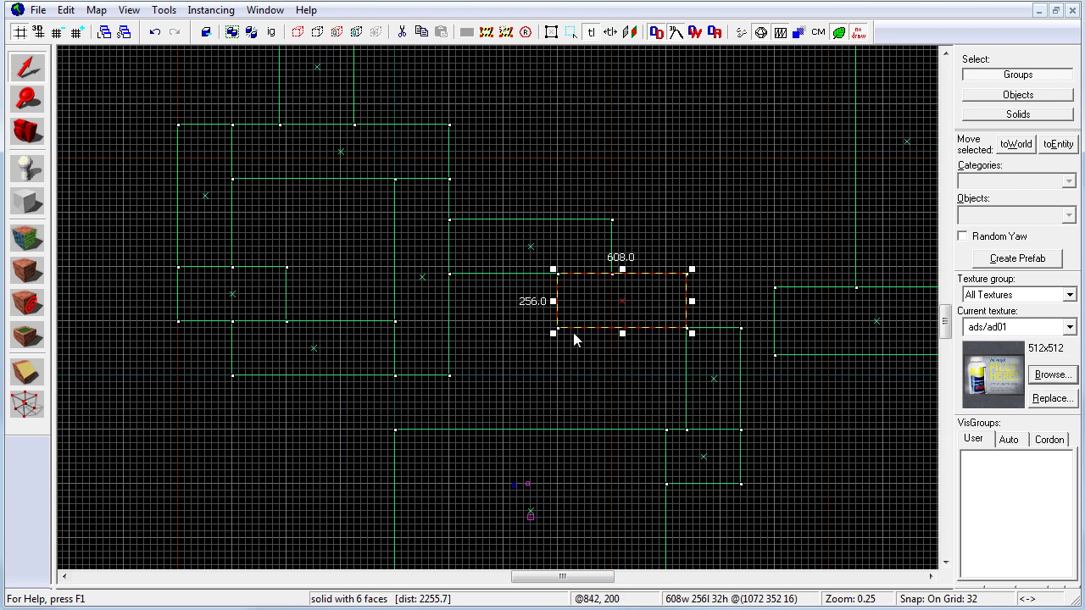
click(704, 296)
click(715, 327)
drag(713, 323, 710, 268)
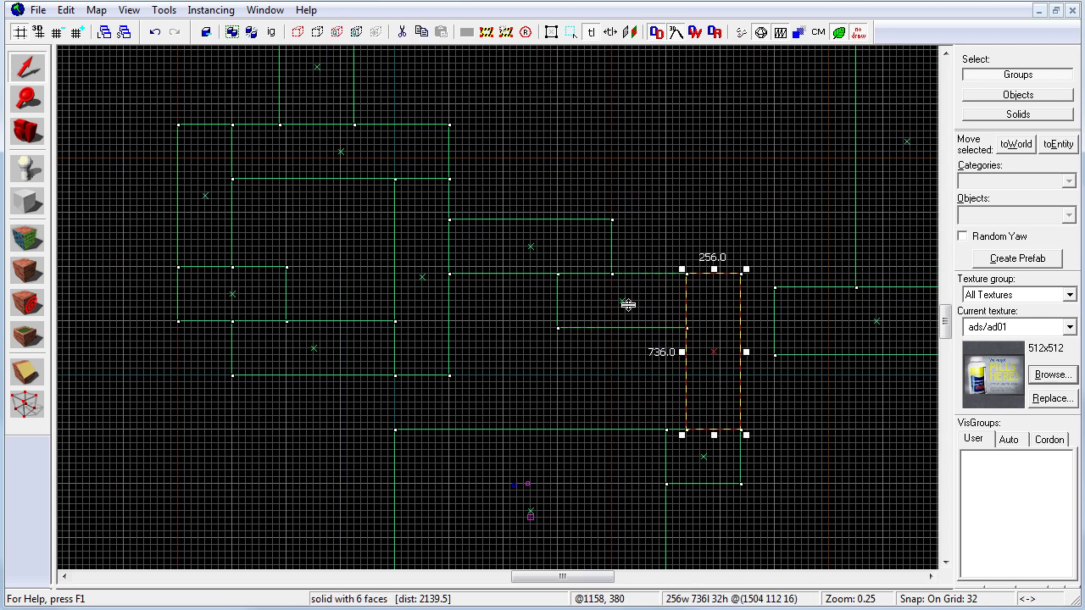
Shift the upper floor block north and bridge its gap to the shortened horizontal corridor with a connector 160 units deep
click(623, 301)
drag(555, 301, 578, 300)
click(529, 245)
mouse_move(528, 245)
mouse_down()
mouse_move(528, 211)
mouse_move(690, 300)
mouse_move(616, 288)
mouse_up()
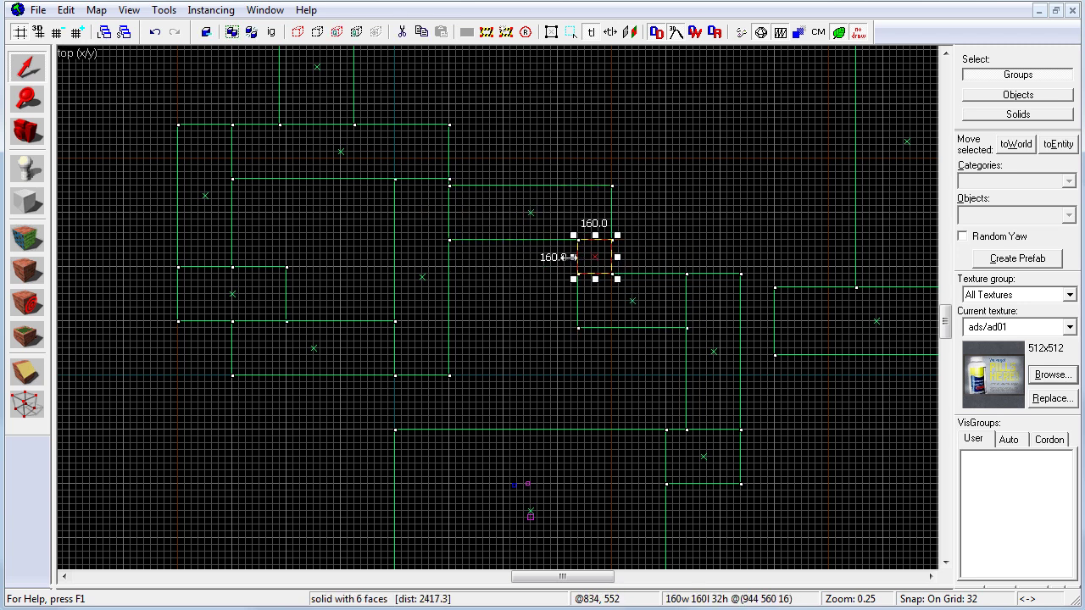
drag(571, 259, 564, 258)
Reduce the depth of the horizontal corridor and of the floor block north of its connector
click(577, 289)
drag(633, 333, 637, 315)
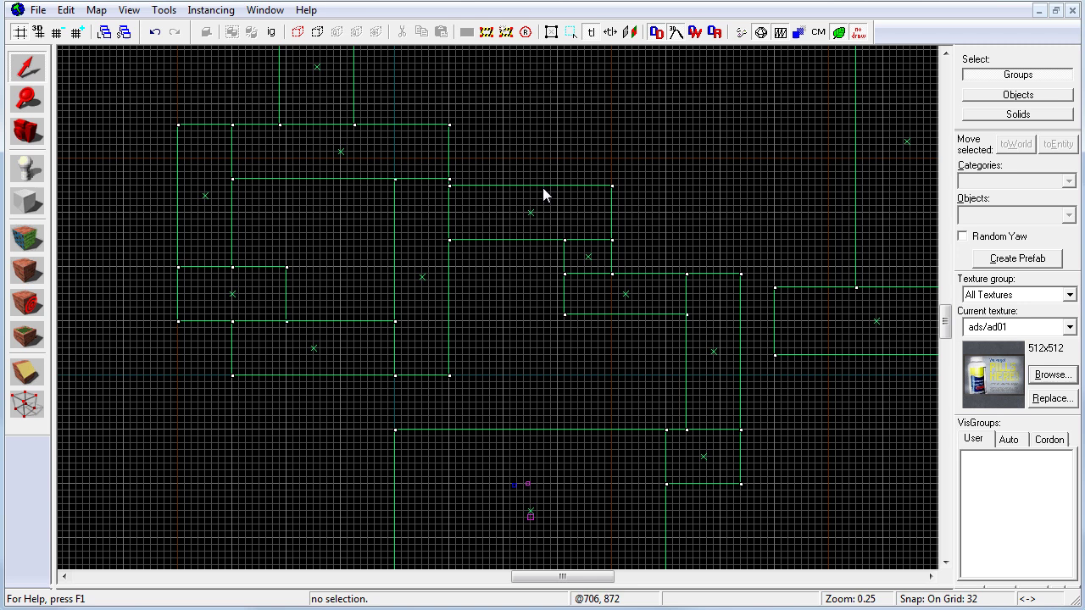
click(542, 186)
drag(531, 181, 530, 190)
click(419, 374)
key(Escape)
Widen the Terrorist spawn floor westward and extend the 256-wide corridor down to its edge, making the corridor 1184 long
middle_drag(573, 351, 599, 191)
click(421, 403)
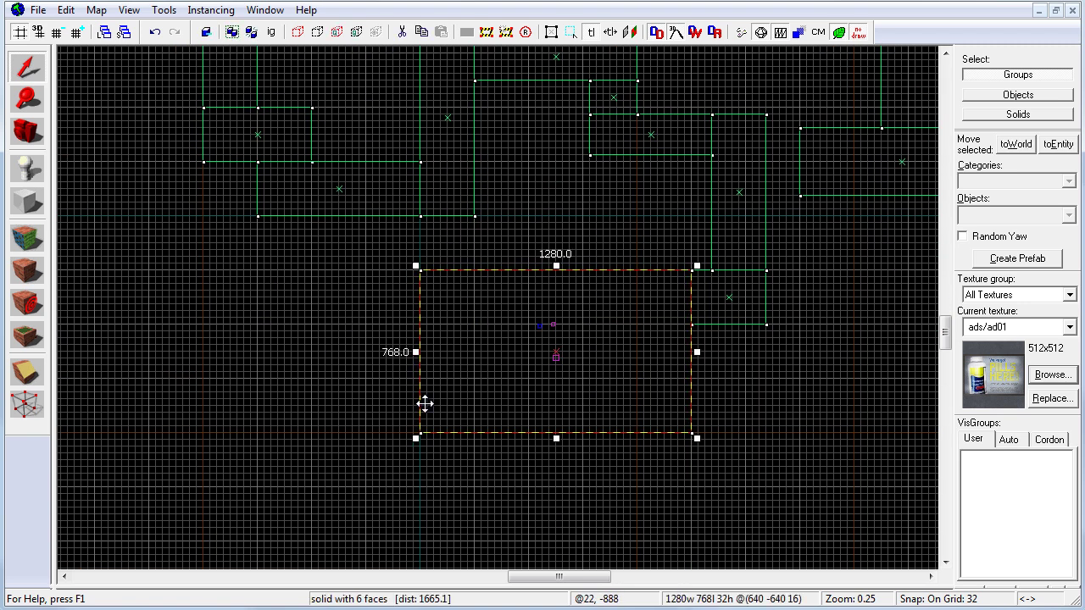
drag(415, 353, 369, 356)
click(431, 215)
drag(448, 221, 450, 274)
middle_drag(561, 201, 557, 287)
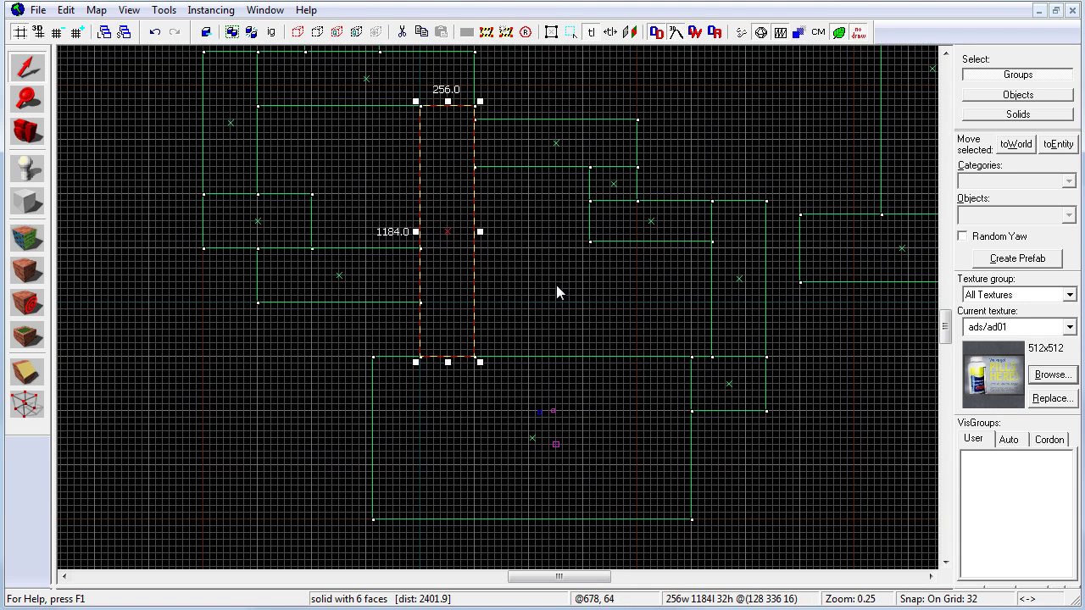
Resize the floor block west of the long corridor to 512 by 224 and move it slightly south
drag(340, 273, 339, 258)
drag(252, 286, 307, 288)
middle_drag(628, 300, 592, 314)
click(255, 262)
click(329, 299)
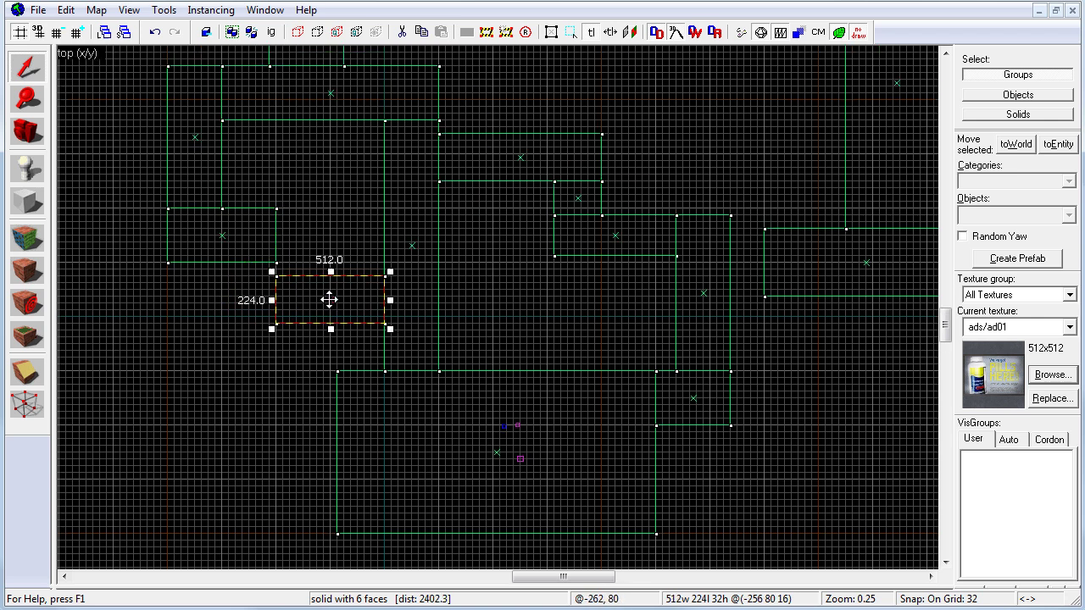
drag(329, 299, 330, 306)
Extend the floor block east of the vertical corridor westward so the two floors join
middle_drag(663, 320, 606, 337)
click(708, 278)
drag(774, 280, 694, 283)
drag(883, 332, 790, 322)
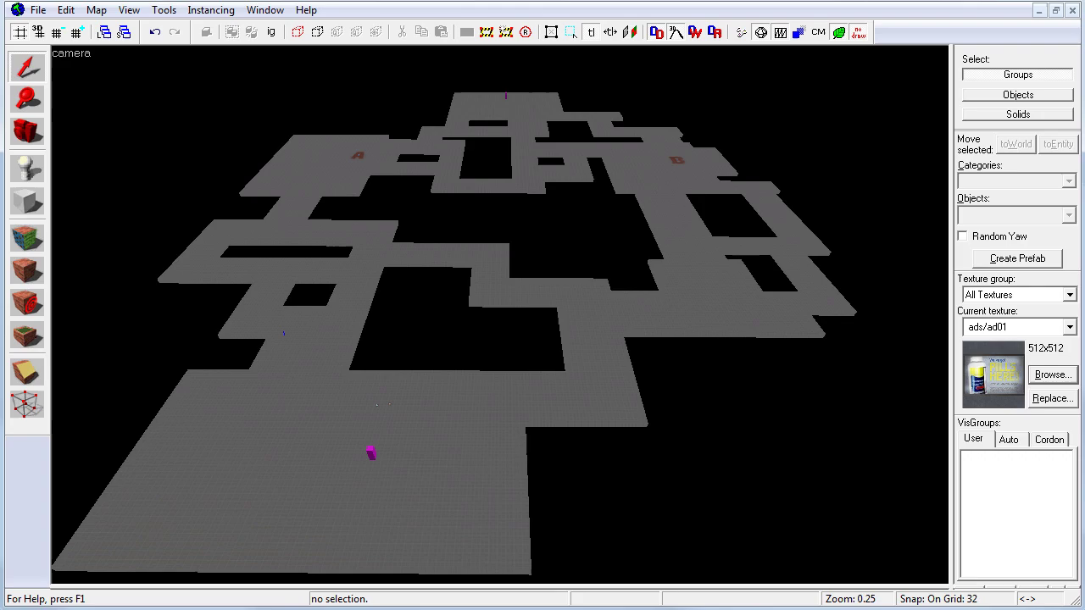
Show the hidden Sky brushes and select the skybox group to inspect how it encloses the whole layout from above
click(1016, 441)
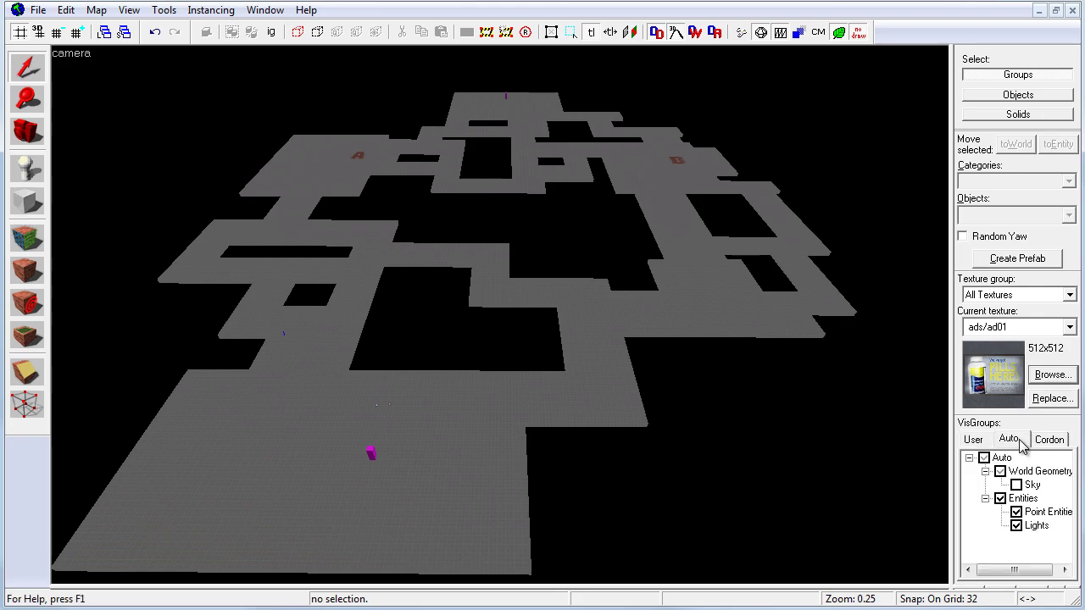
click(1017, 484)
key(F2)
click(498, 308)
scroll(625, 324, down, 3)
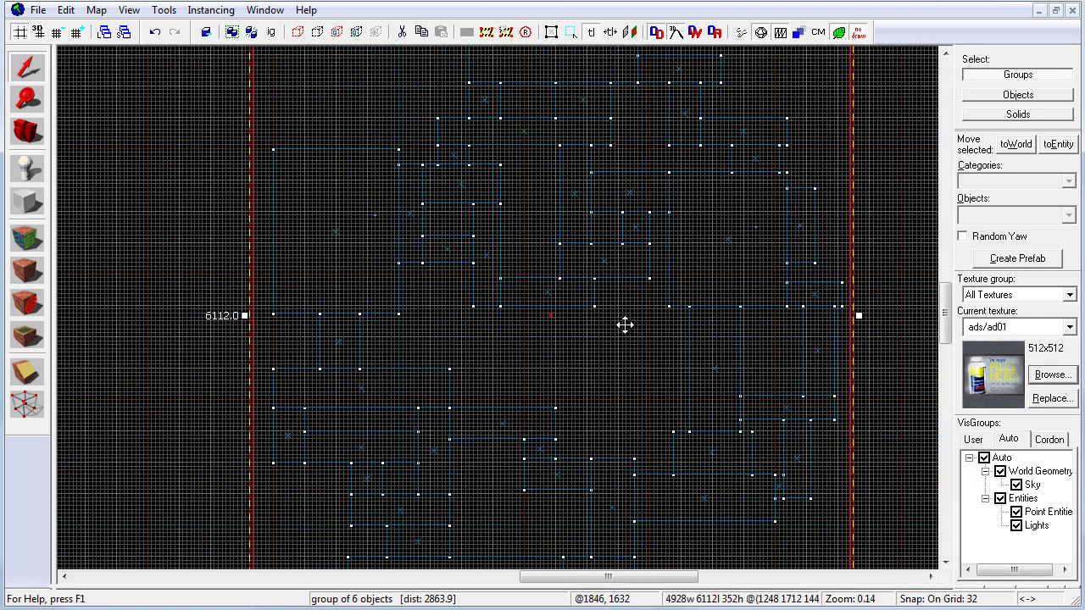
middle_drag(724, 350, 699, 426)
scroll(700, 380, down, 1)
scroll(700, 379, down, 2)
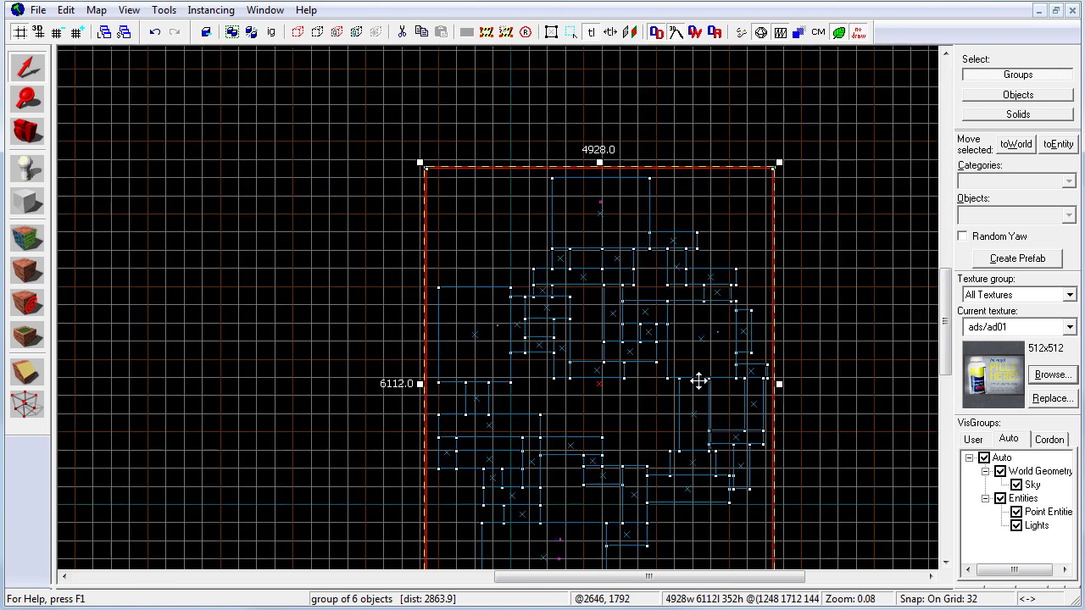
middle_drag(695, 362, 668, 252)
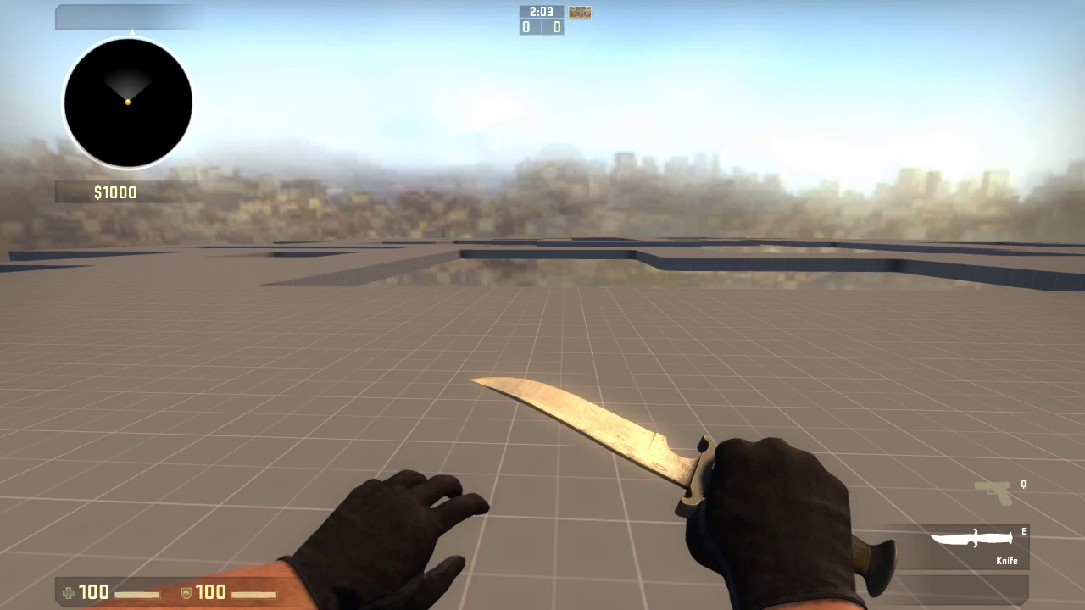
Restart the match in game by reusing the console command mp_restartgame 1
key(grave)
key(Up)
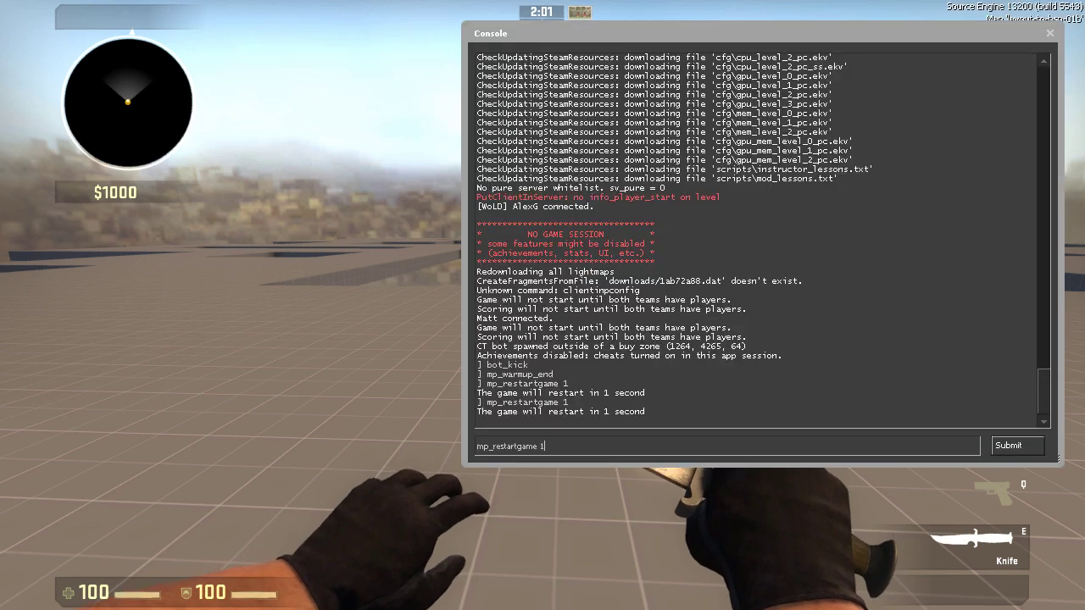
key(grave)
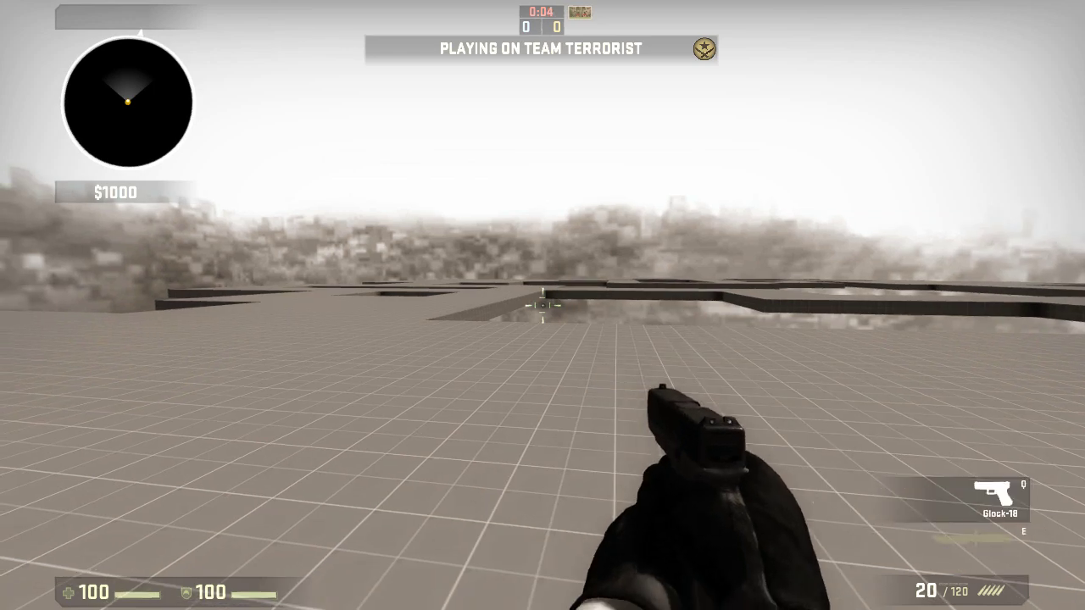
Run with the knife from the Terrorist spawn along the left route towards the red-marked bombsite to check its travel time
key(e)
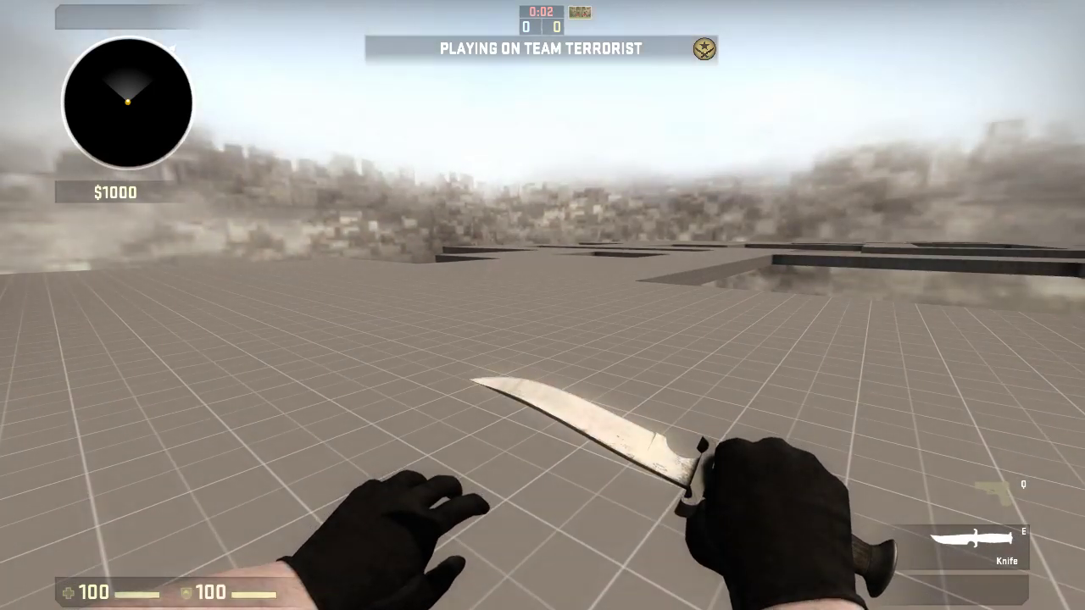
key(w)
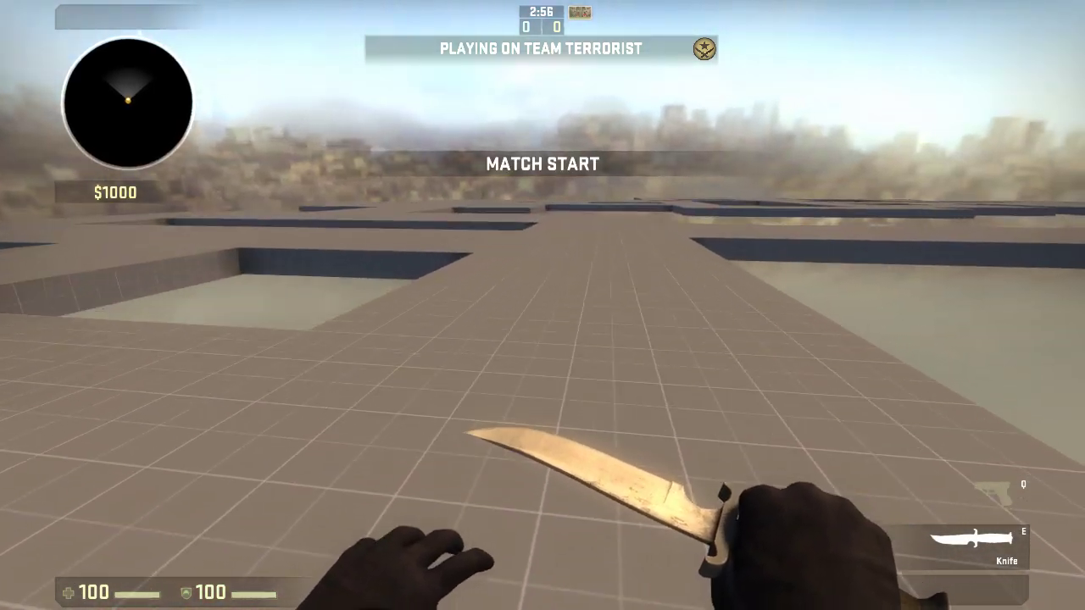
key(w)
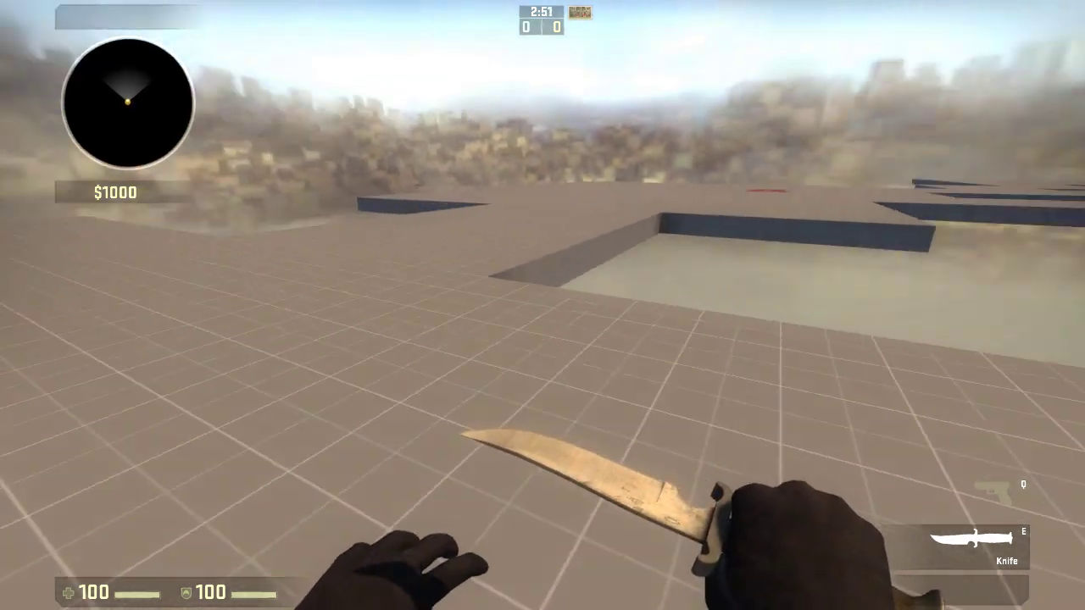
key(w)
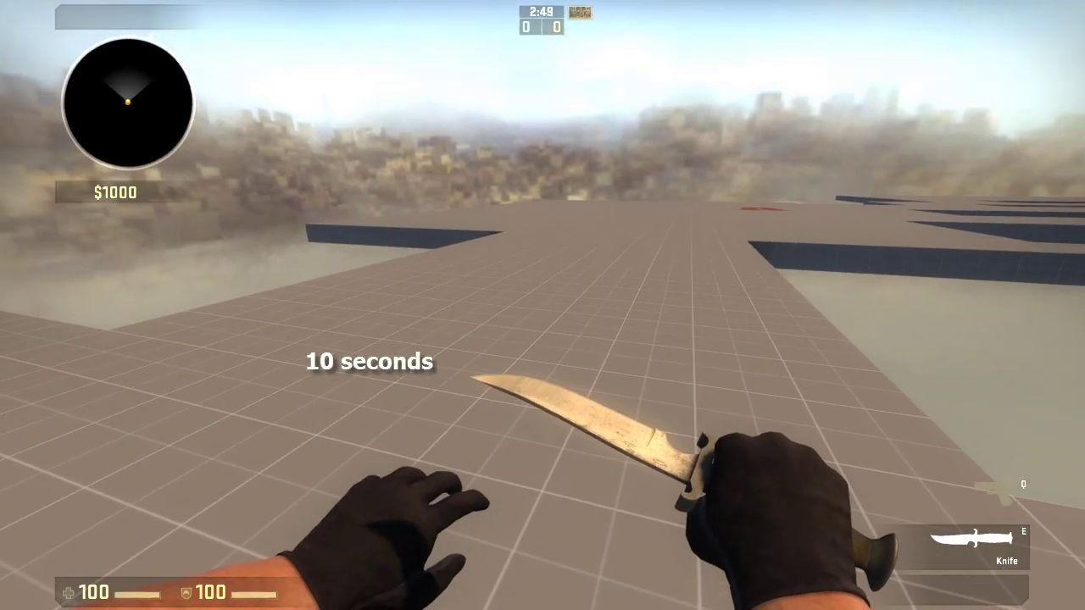
Restart the match once more with the console command mp_restartgame 1 to return to the Terrorist spawn
key(grave)
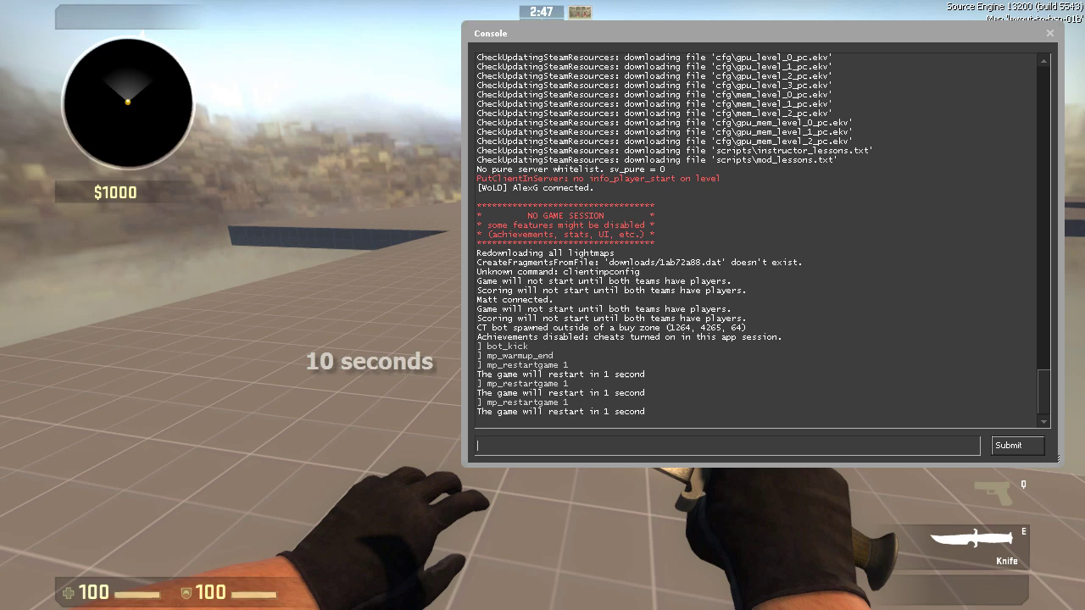
key(Up)
key(Return)
key(grave)
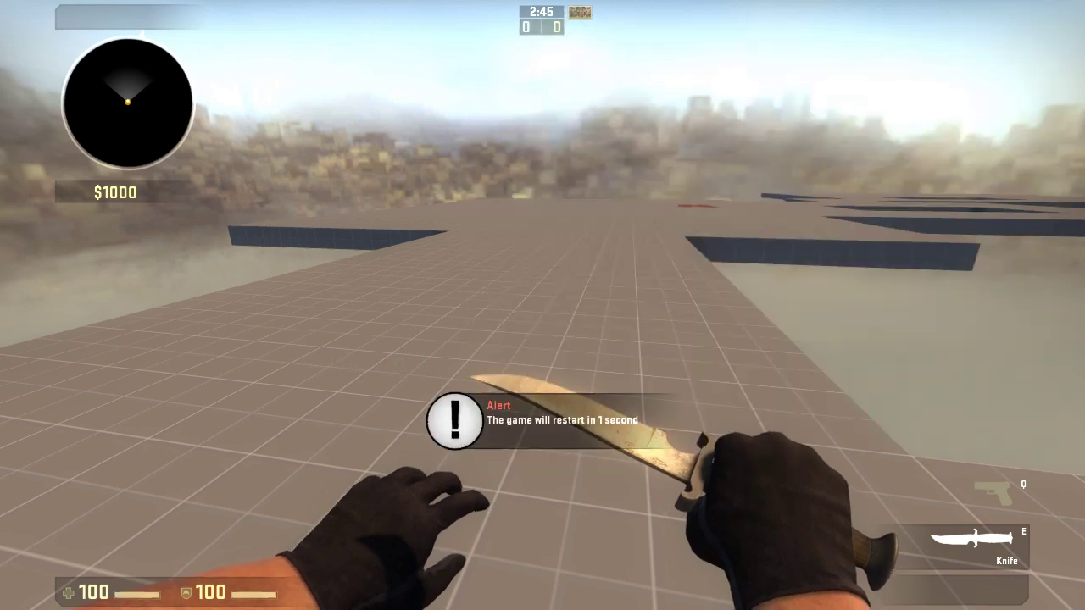
Run with the knife from the Terrorist spawn along the right route towards the opposite bombsite to check its travel time
key(e)
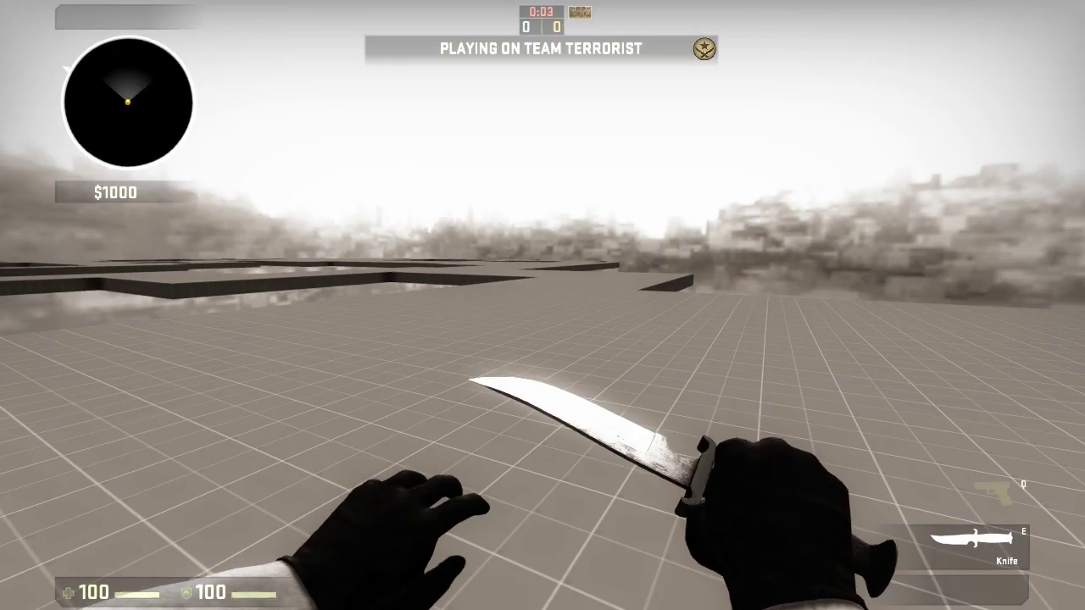
key(w)
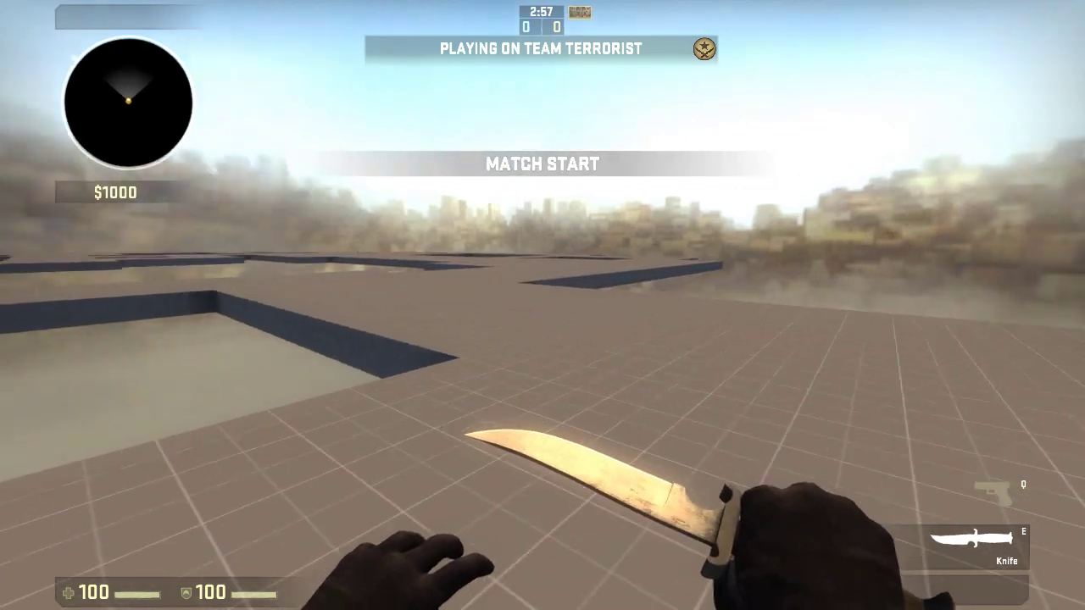
key(w)
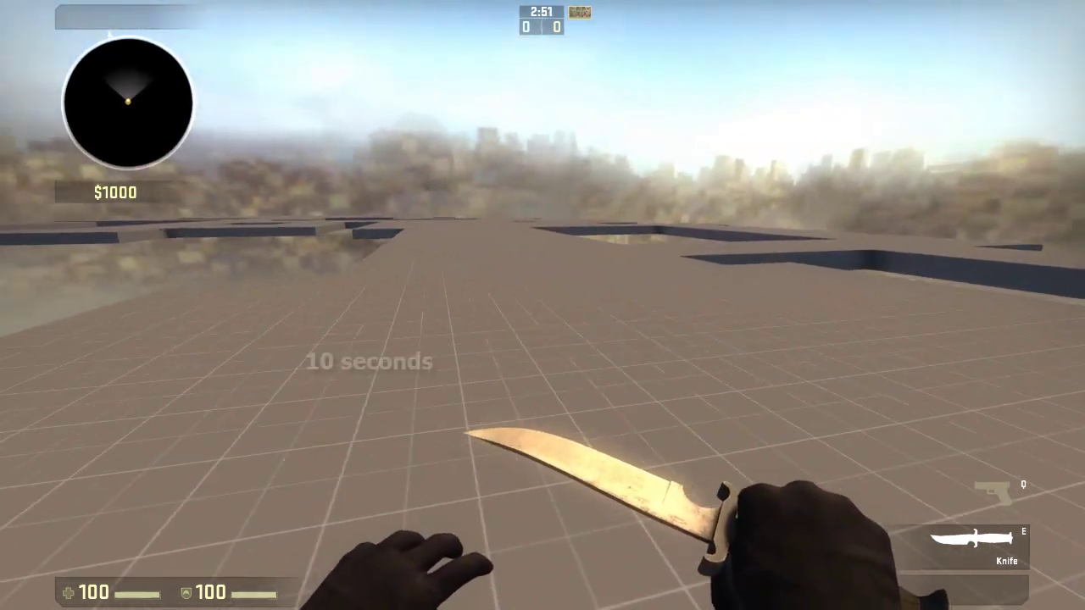
key(w)
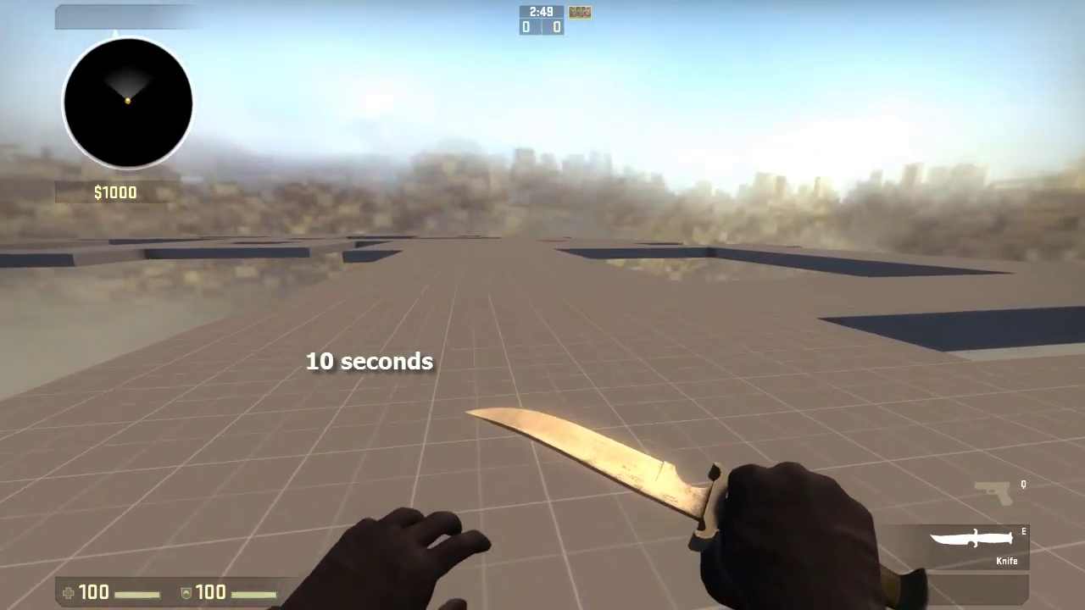
key(w)
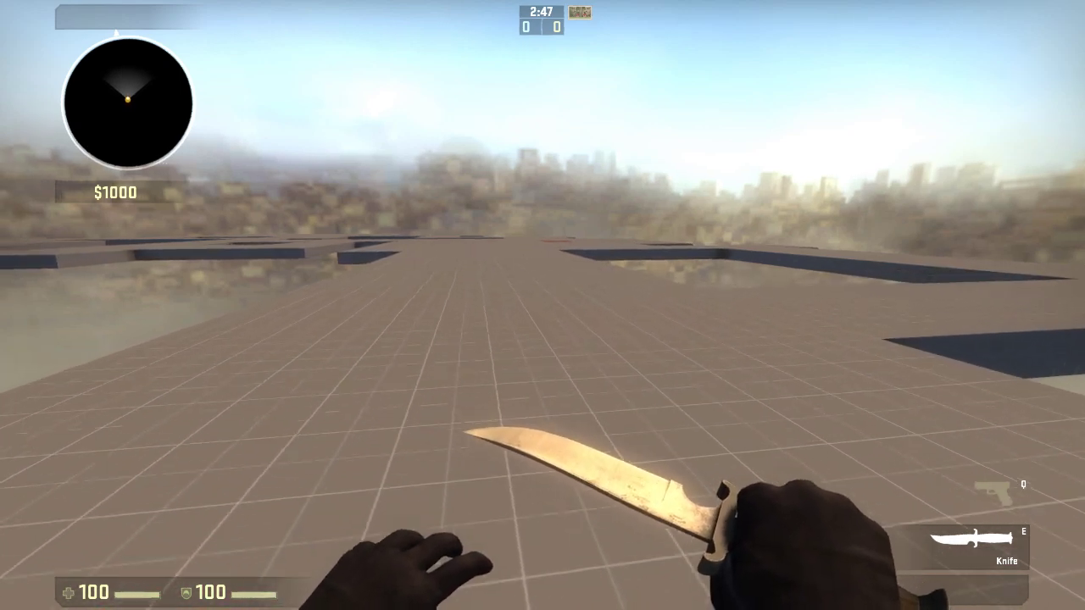
key(w)
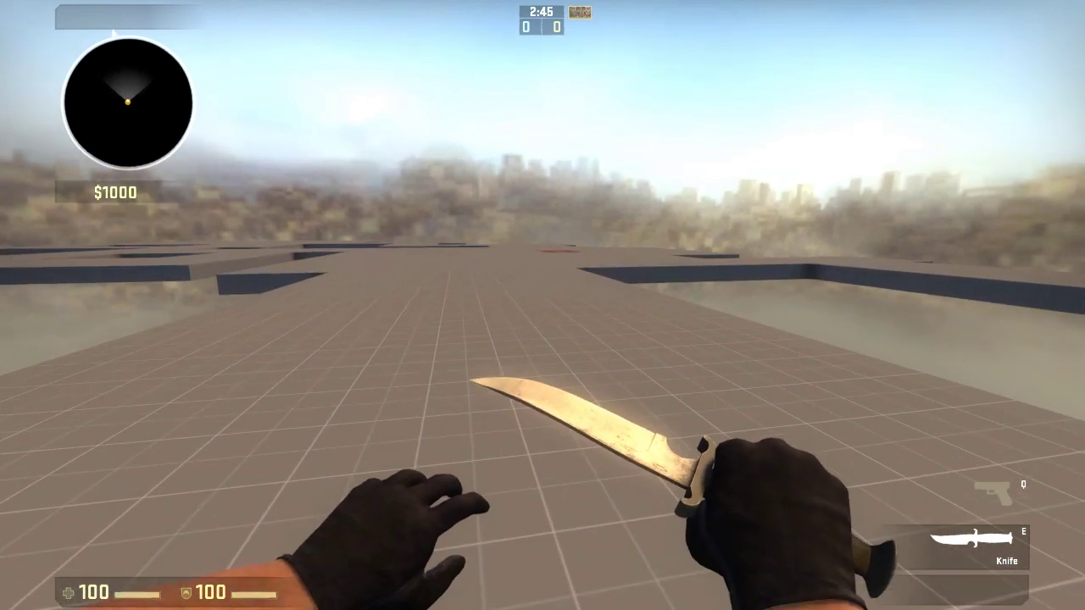
key(w)
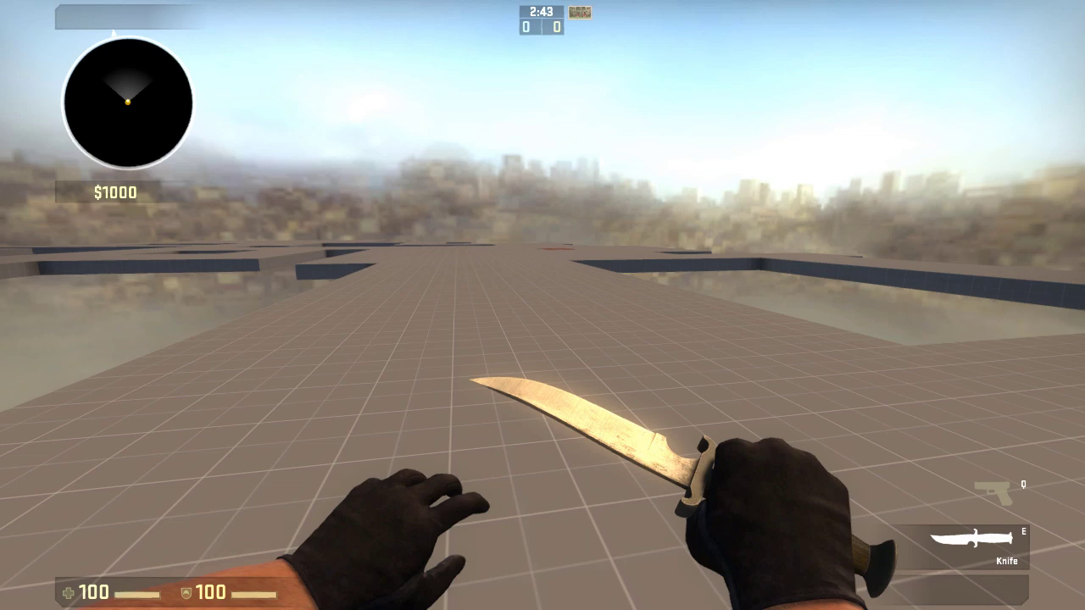
key(w)
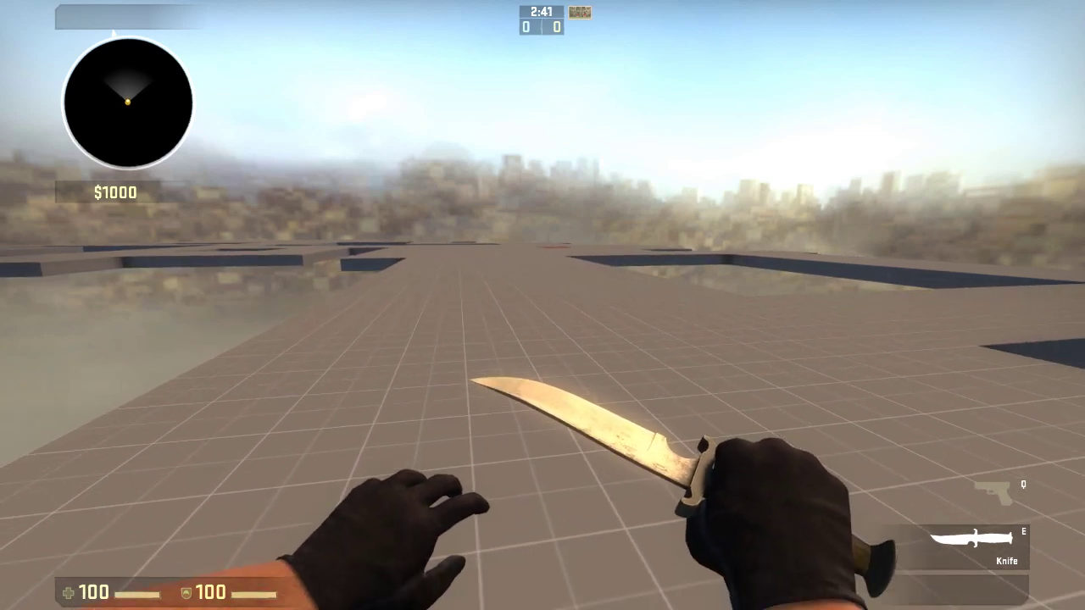
key(w)
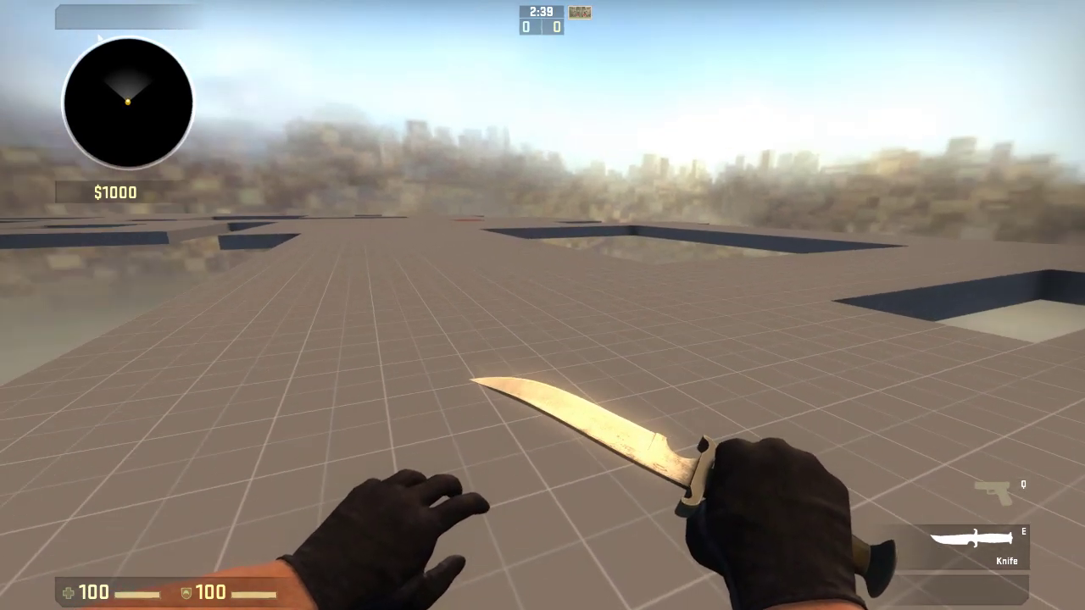
key(grave)
key(grave)
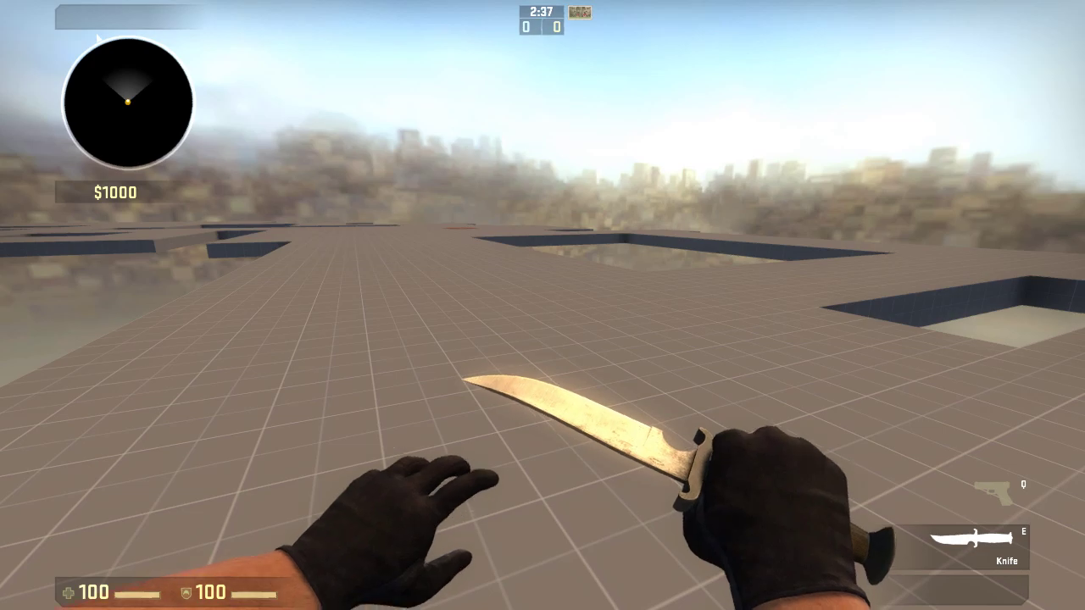
Switch to the Counter-Terrorist team and equip the knife
key(m)
click(421, 307)
key(e)
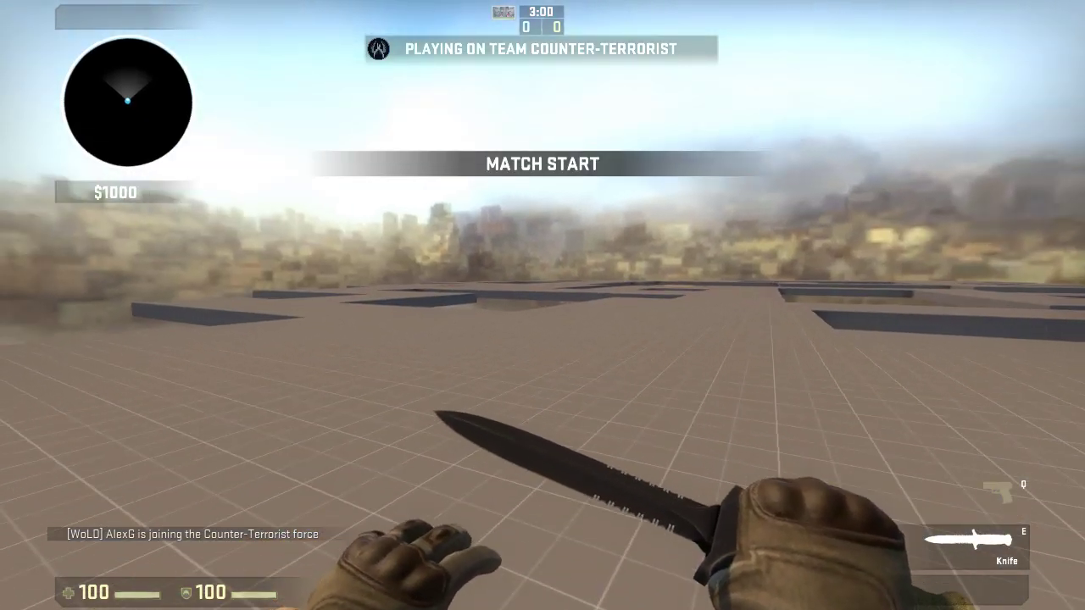
Run with the knife from the Counter-Terrorist spawn to bombsite B and on towards its choke point to check the travel time
key(w)
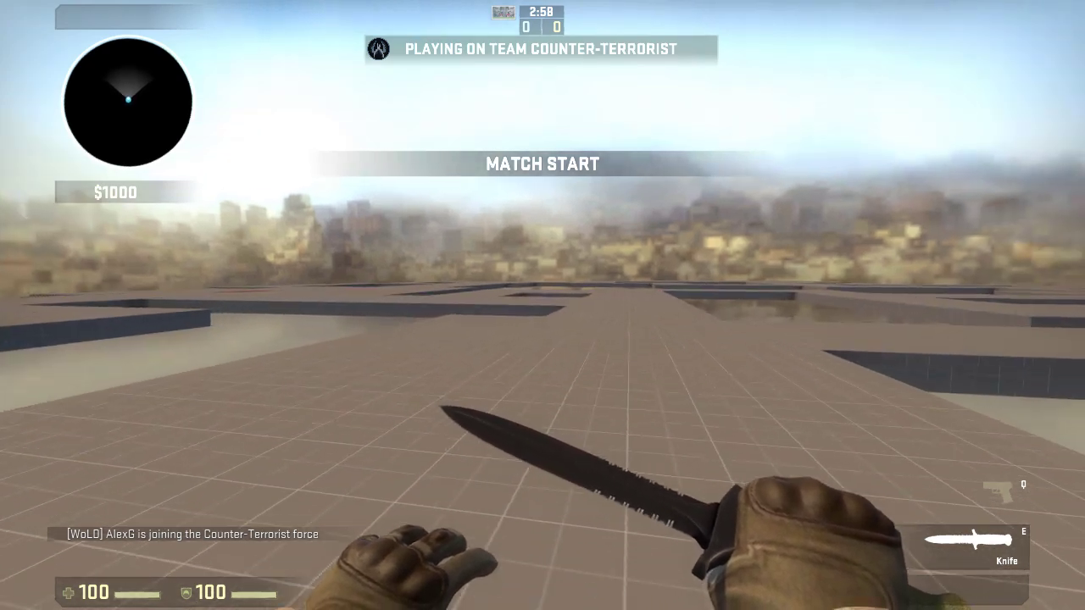
key(w)
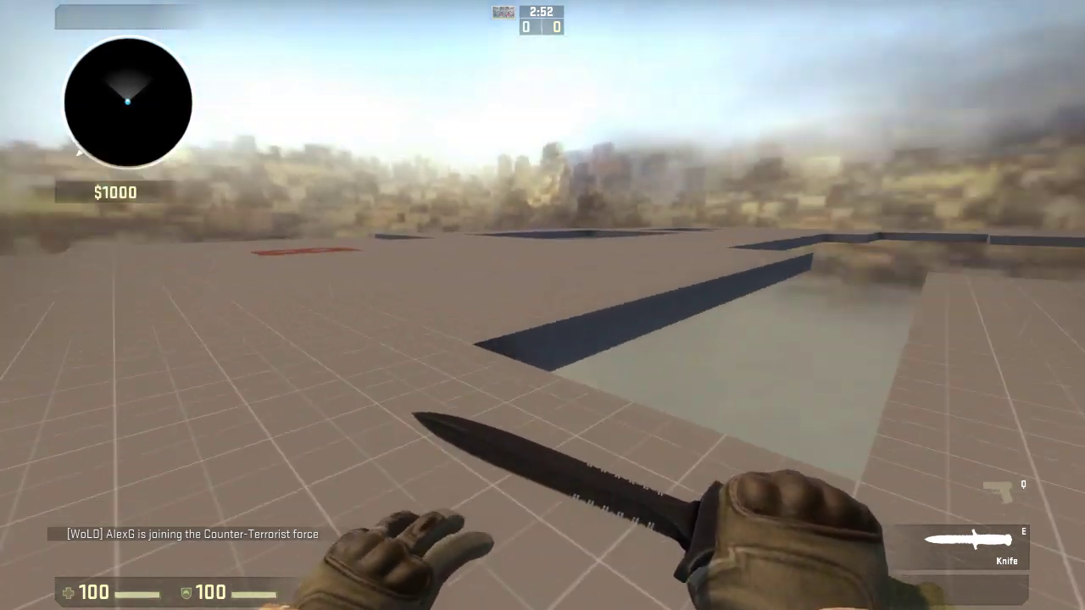
key(w)
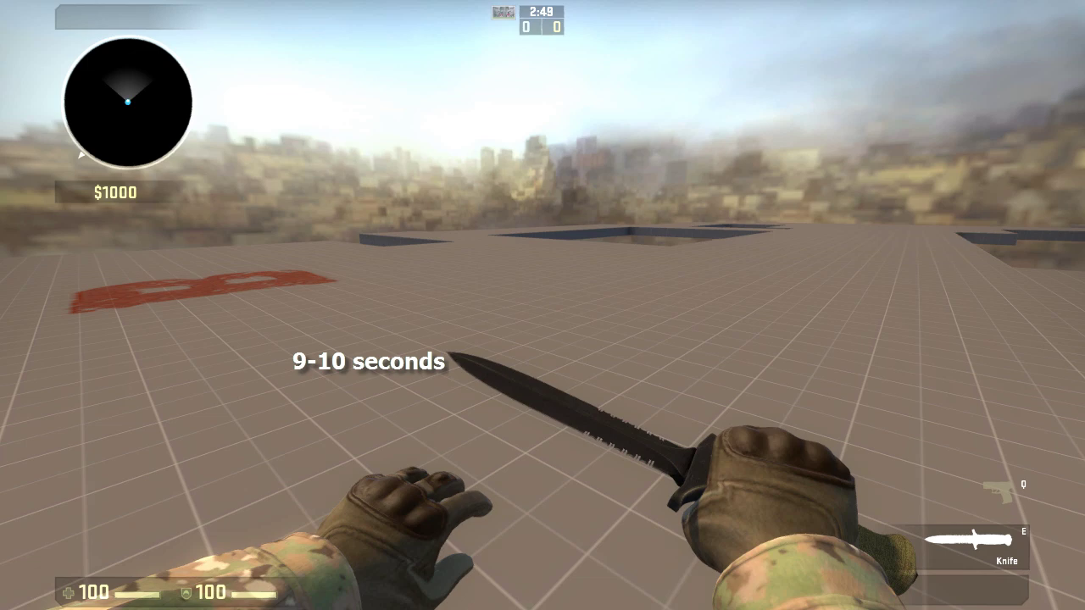
key(w)
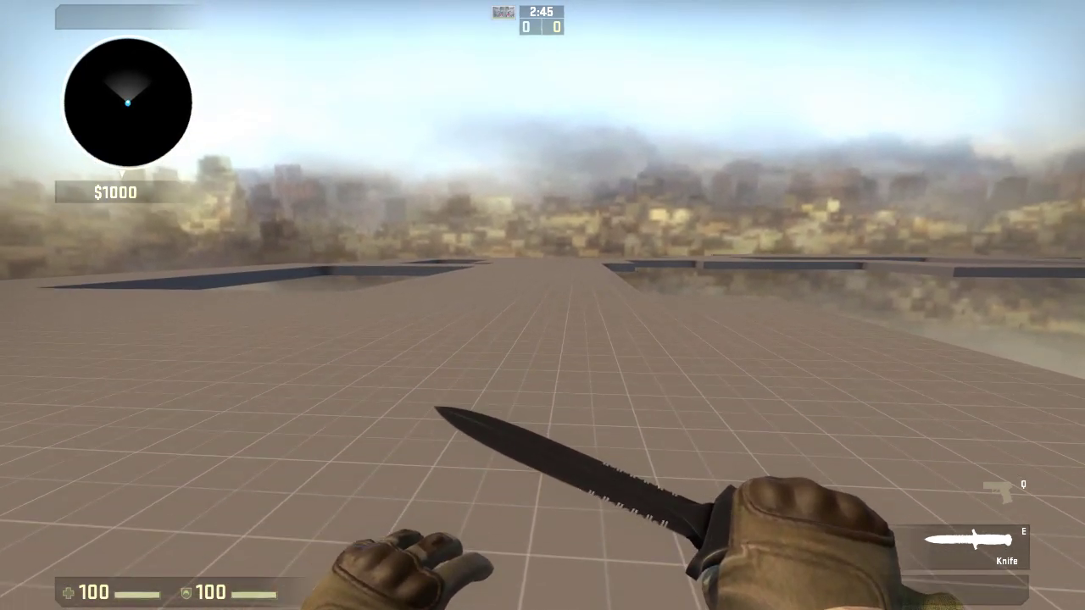
key(w)
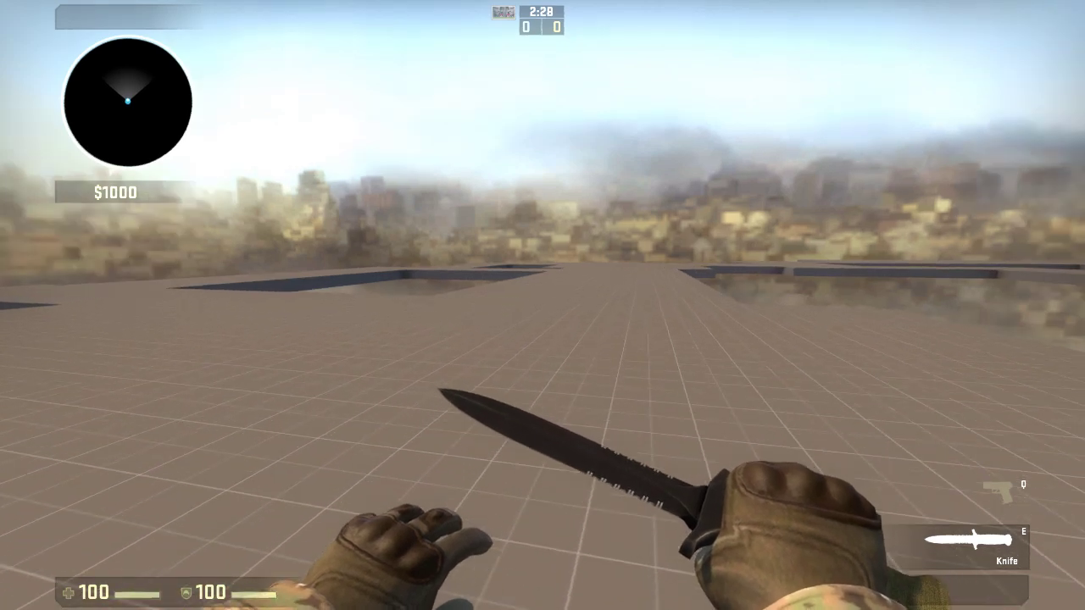
key(w)
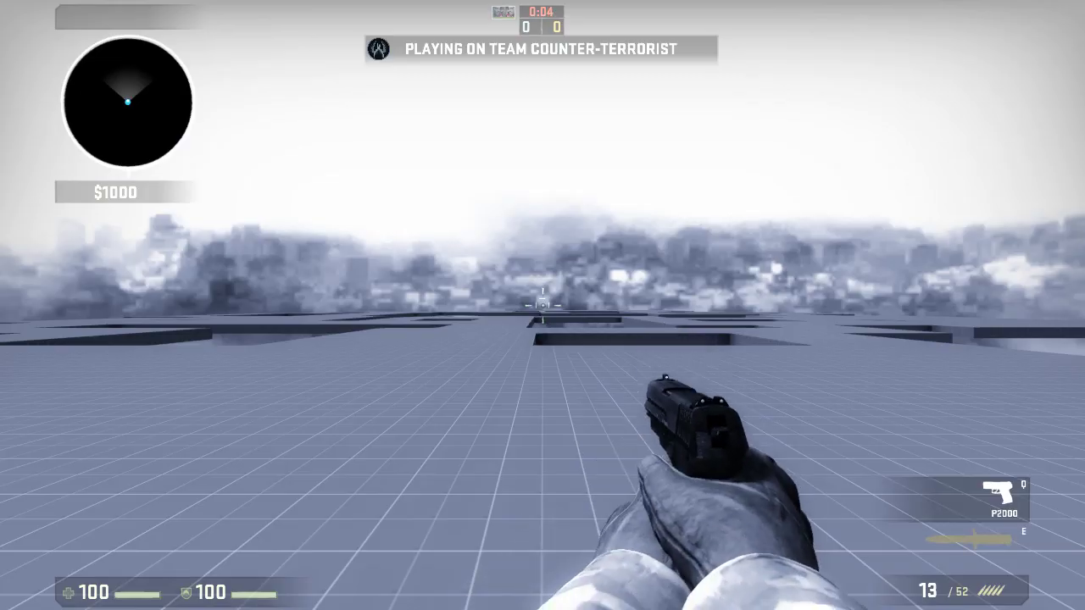
Run with the knife from the Counter-Terrorist spawn across bombsite A to its choke point to check the travel time
key(w)
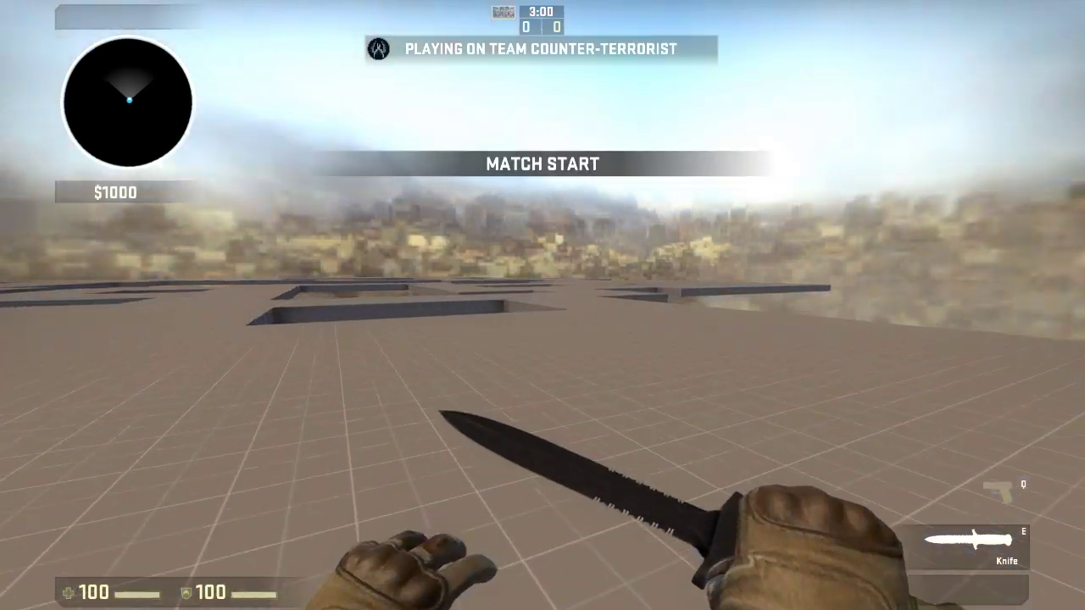
key(w)
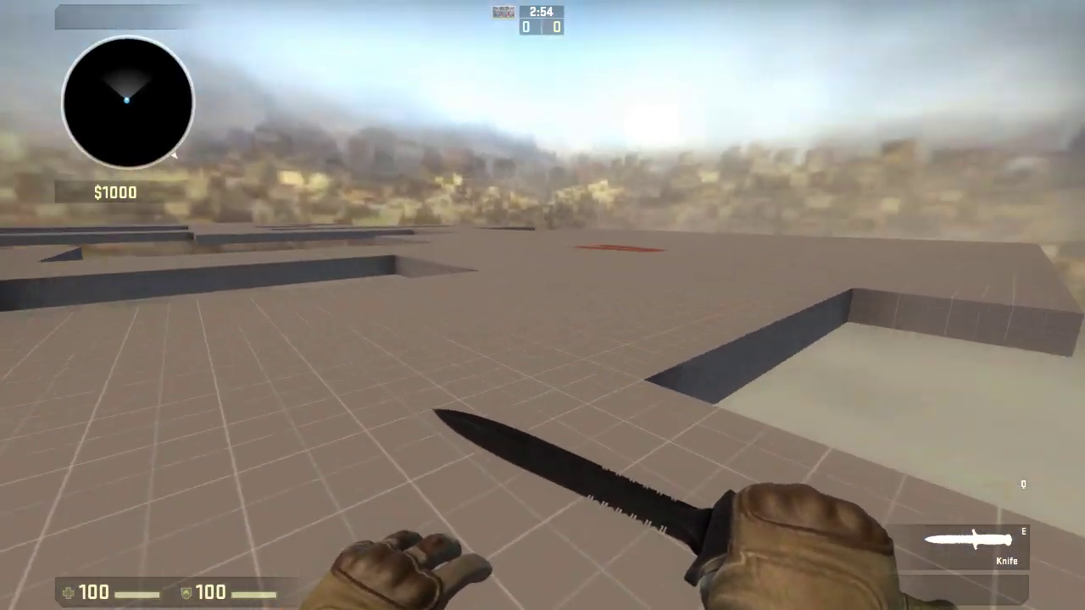
key(w)
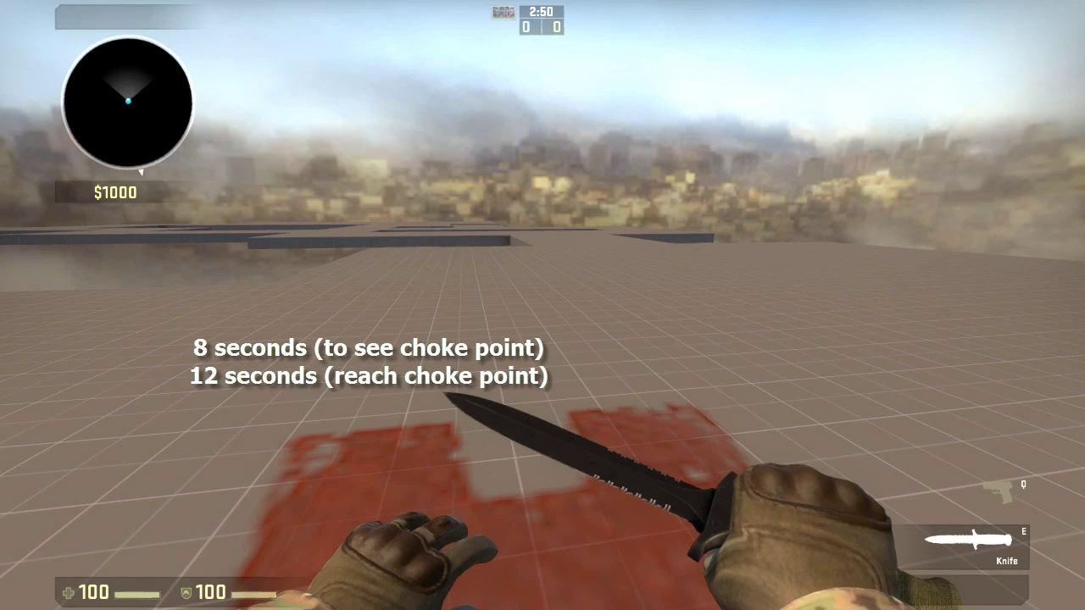
key(w)
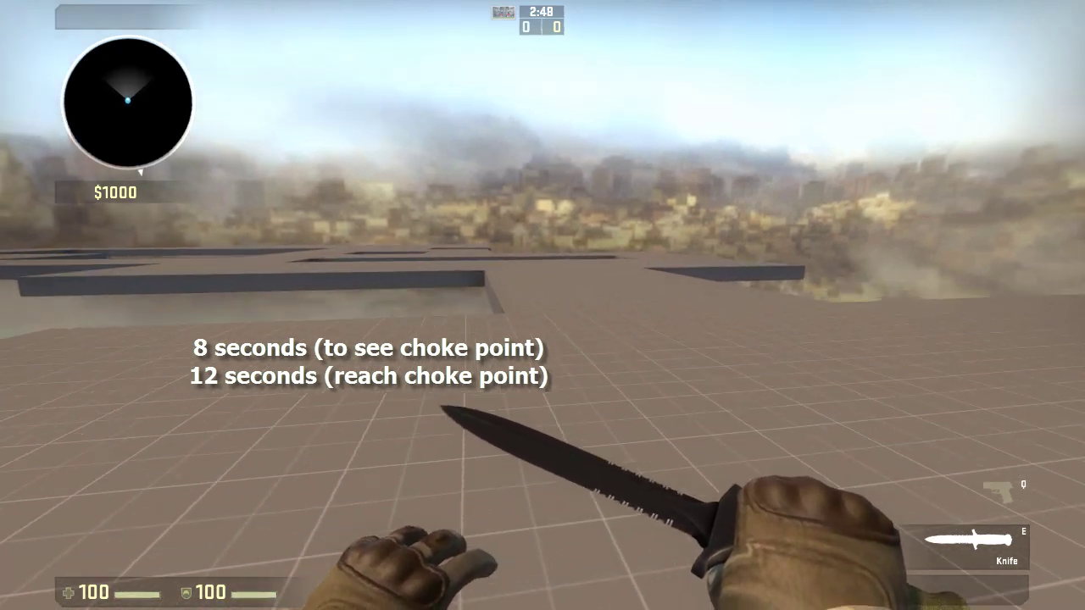
key(w)
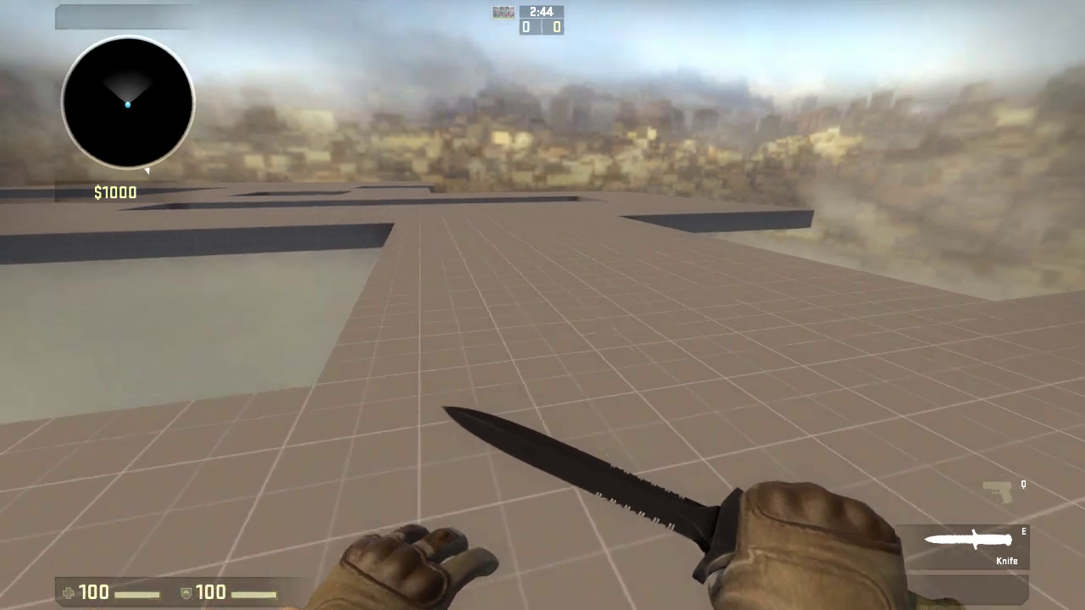
key(s)
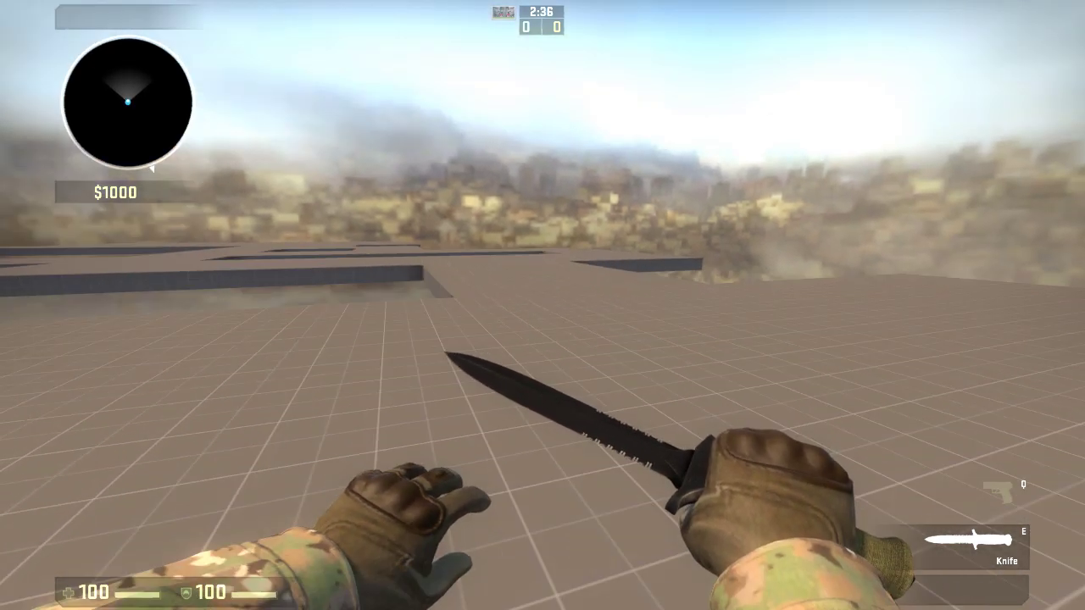
Run with the knife from bombsite A through the connecting paths to bombsite B to check the rotation time
key(w)
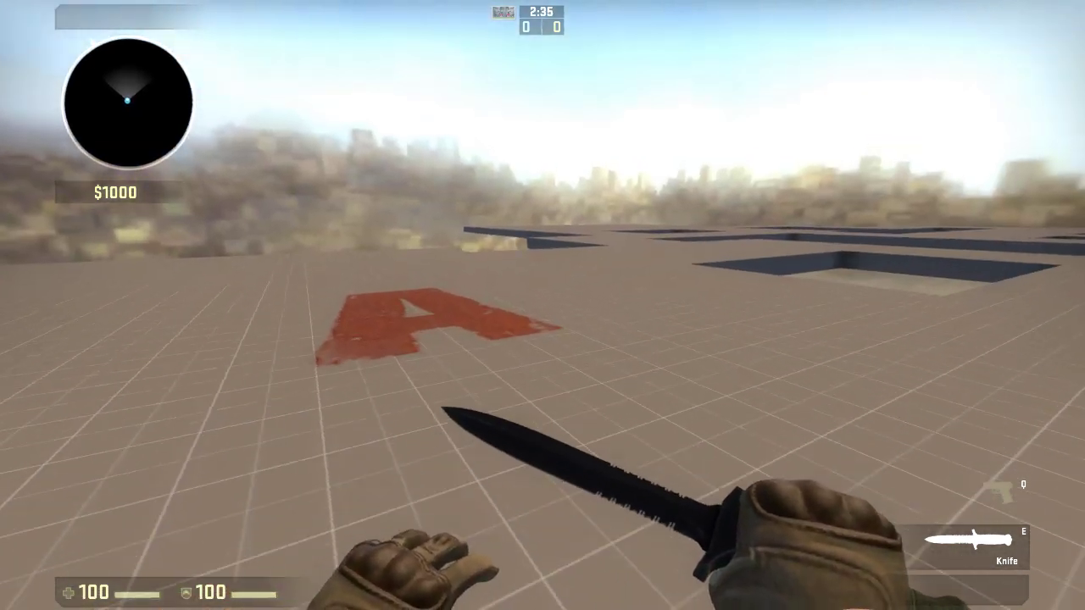
key(w)
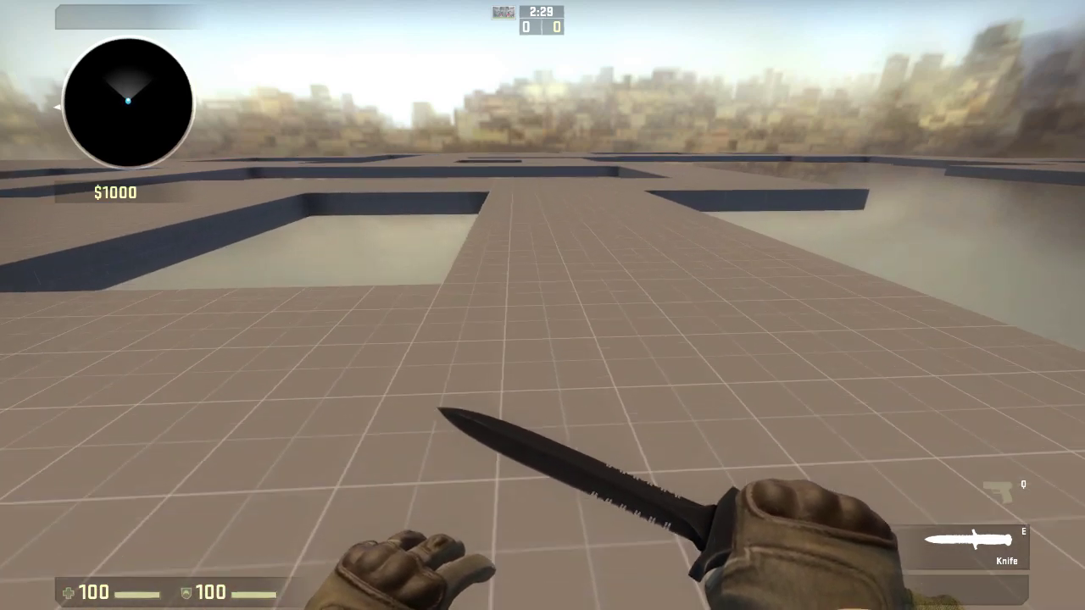
key(w)
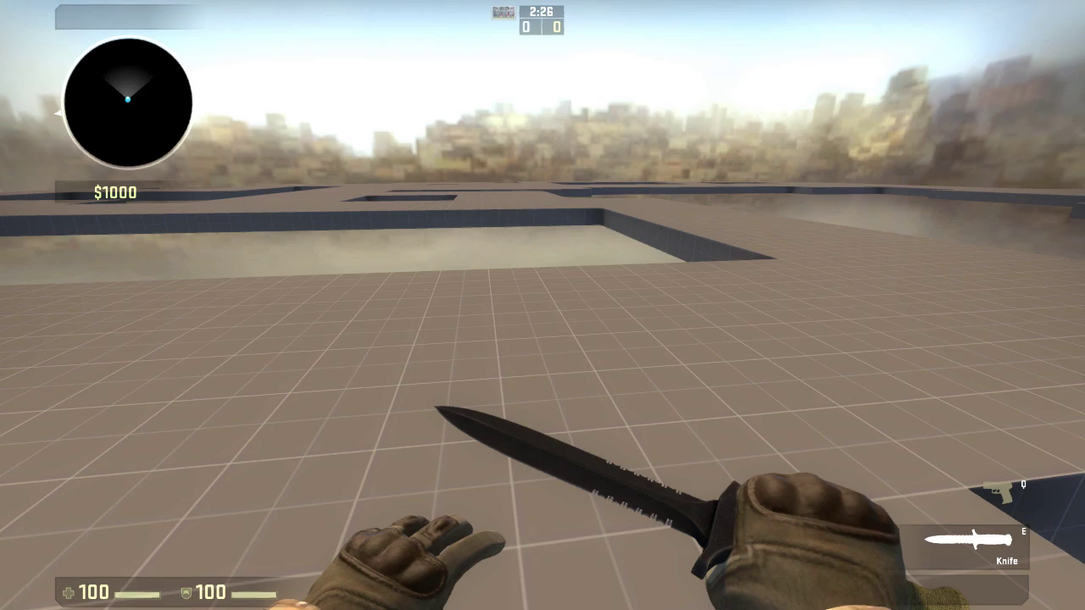
key(w)
key(d)
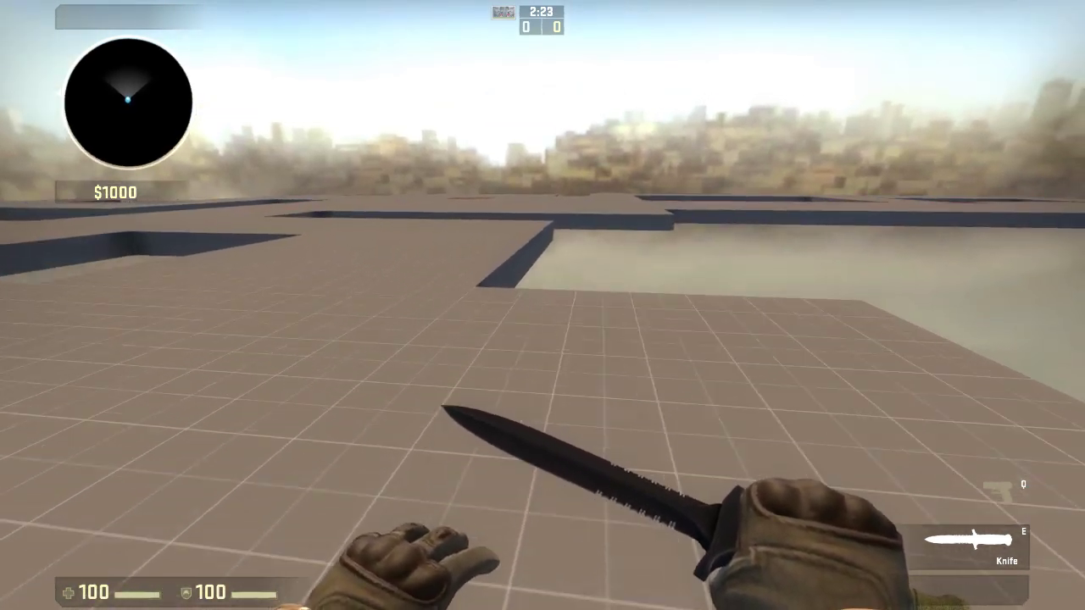
key(w)
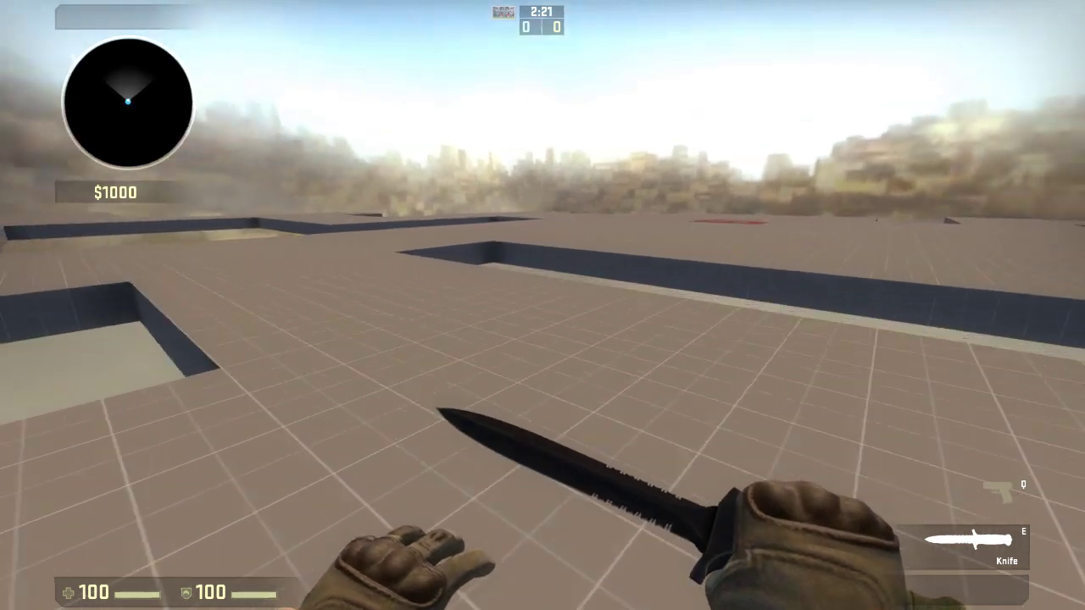
key(w)
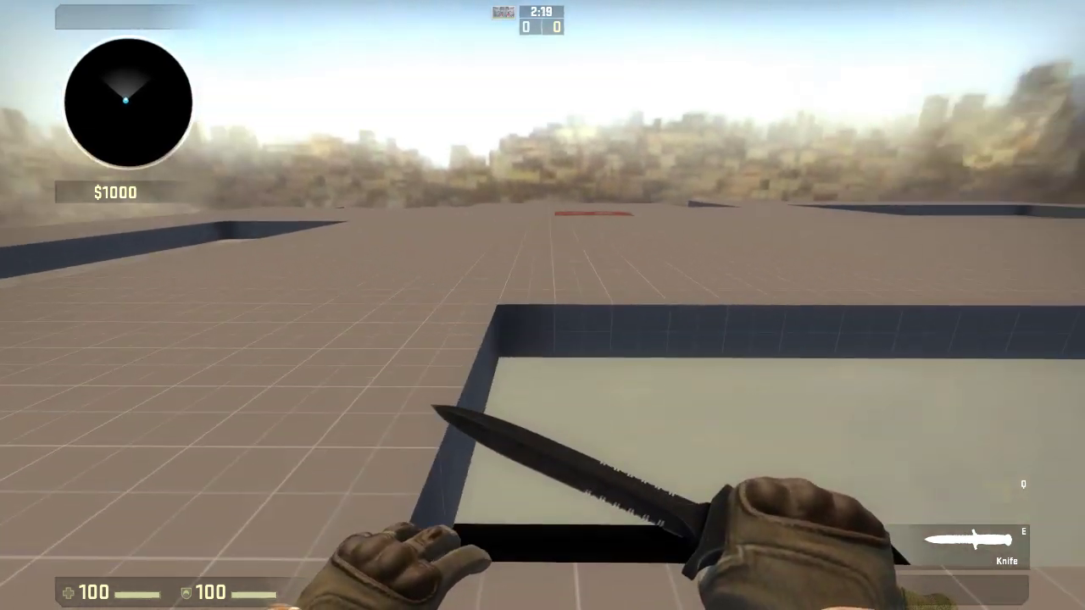
key(w)
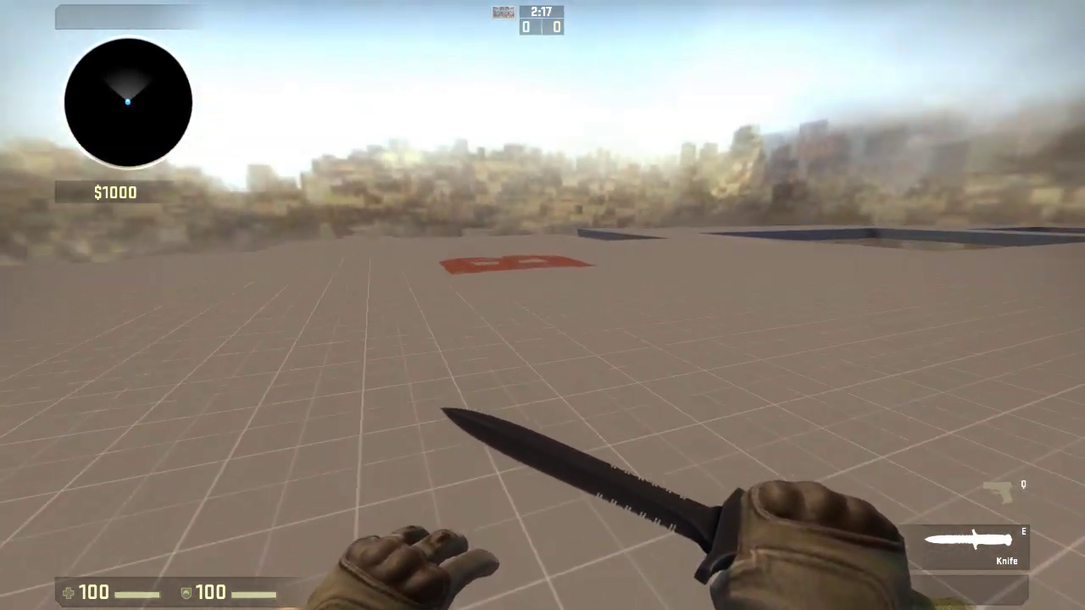
key(w)
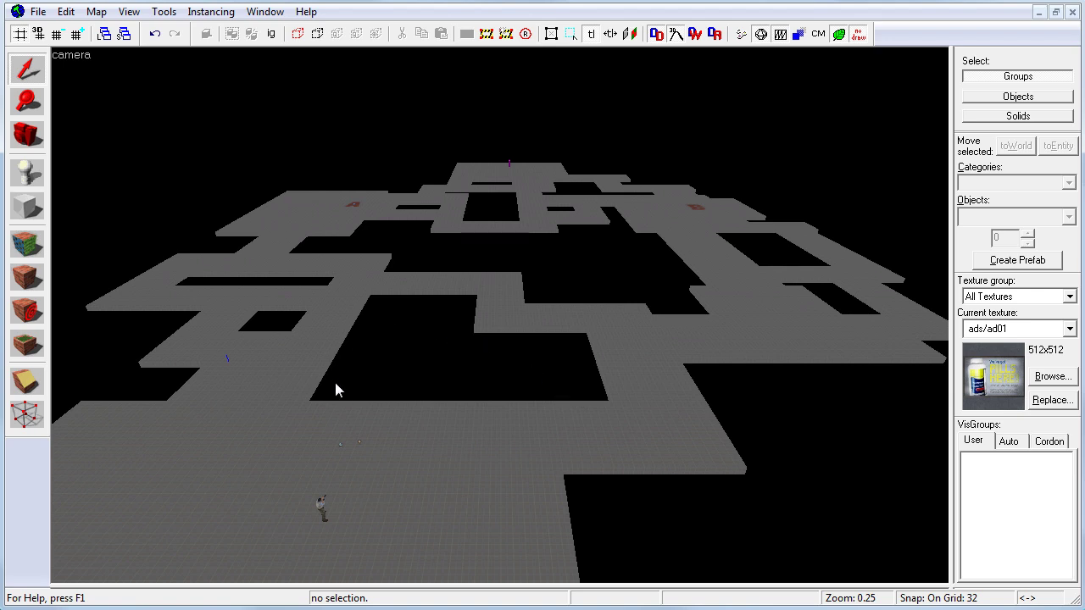
Switch to Hammer and inspect the route floor blocks leading to both bombsites and the Terrorist player spawn in the 3D view
click(282, 386)
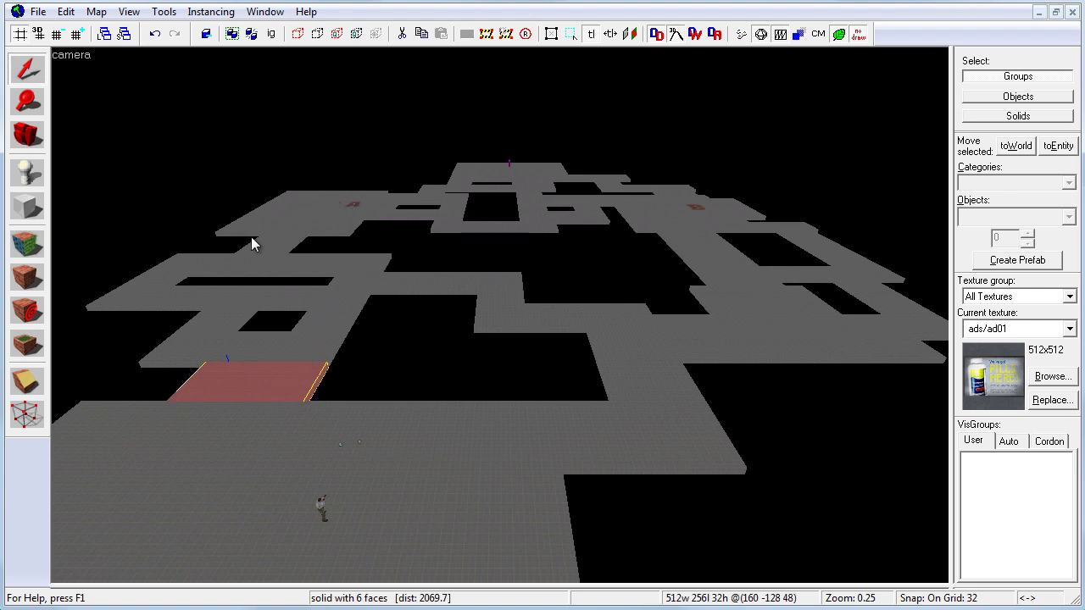
drag(281, 361, 250, 276)
click(250, 277)
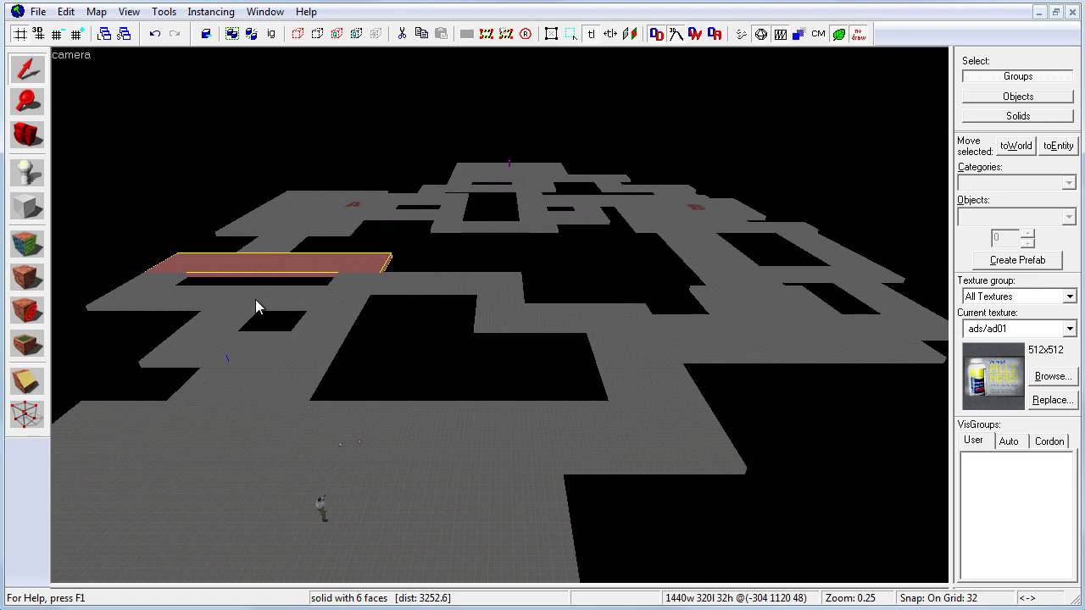
click(281, 381)
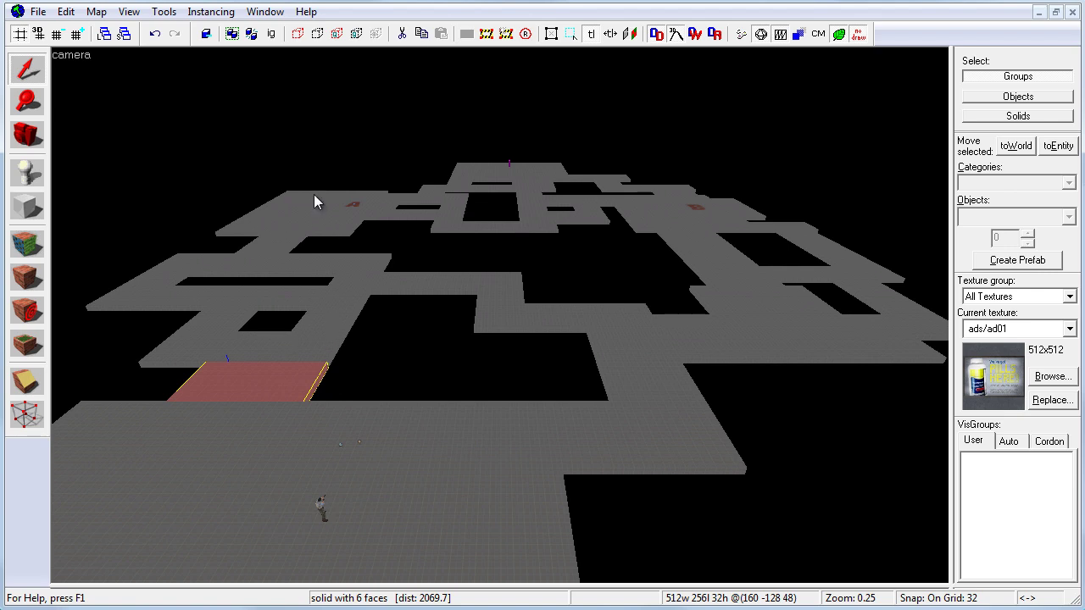
click(766, 313)
click(754, 299)
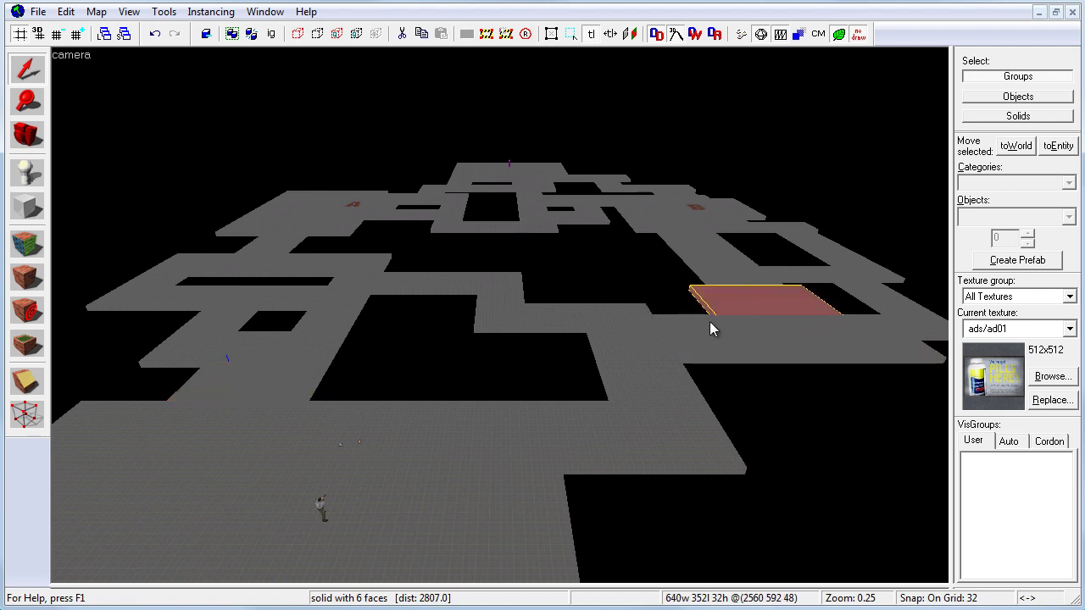
click(590, 435)
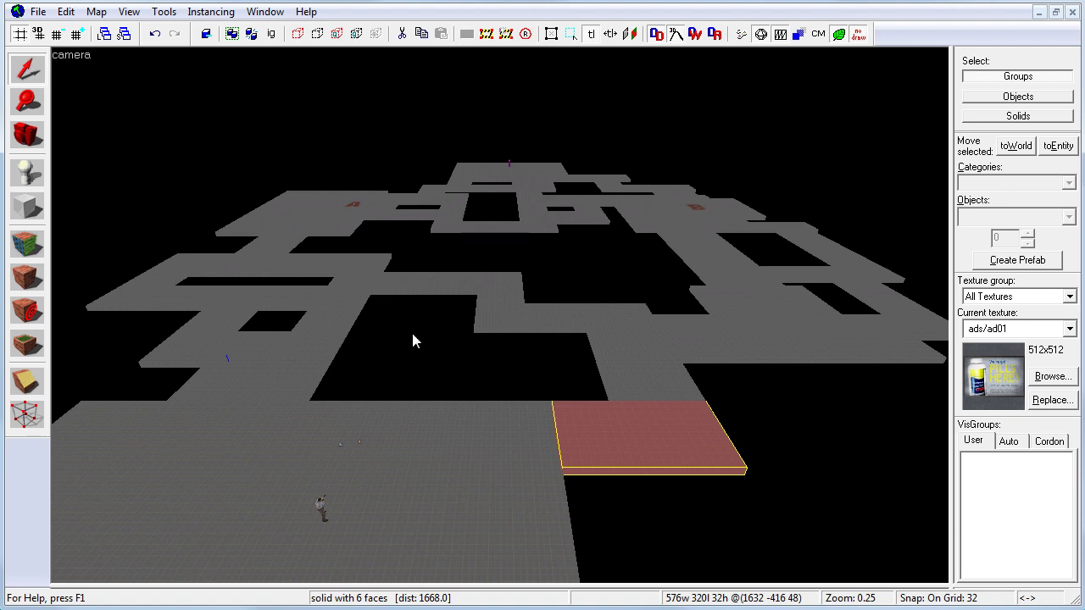
click(320, 507)
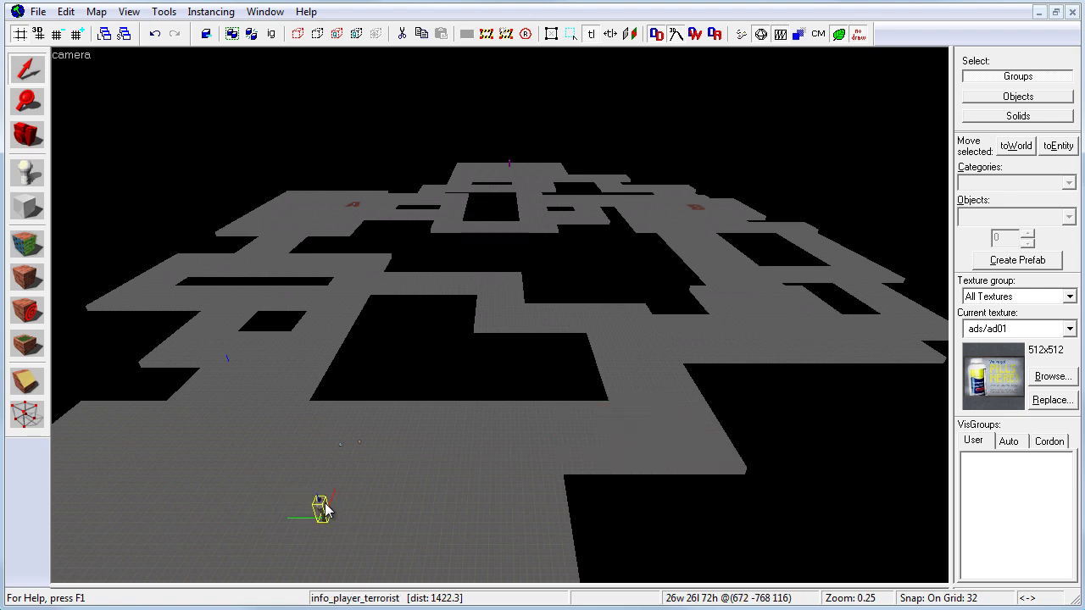